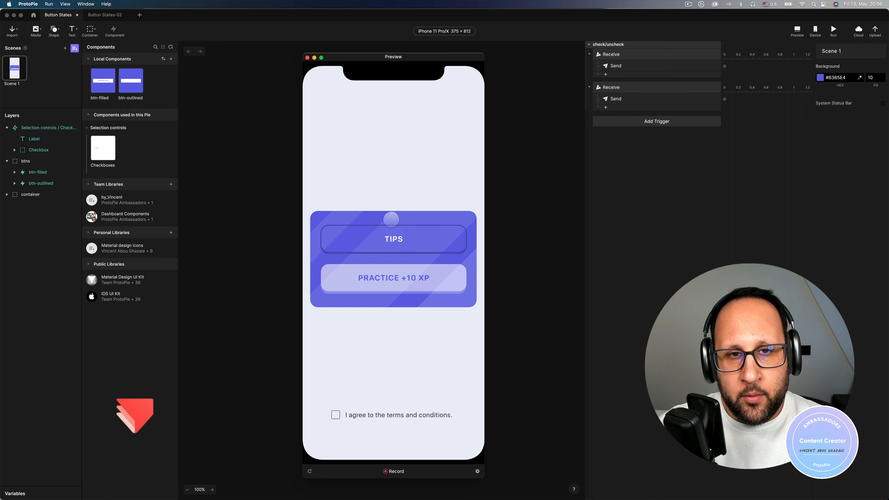
- Test the TIPS button in the preview while the terms and conditions checkbox is unticked
{"action": "left_click_drag", "start_coordinate": [411, 59], "coordinate": [411, 57]}
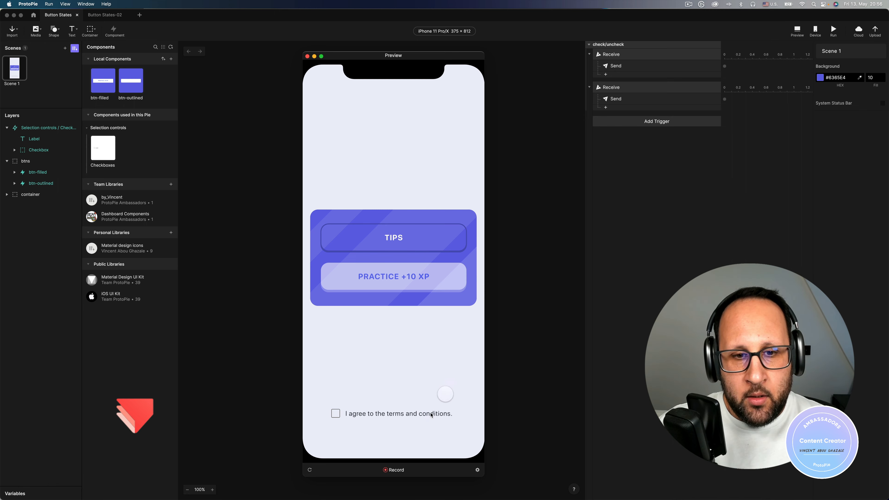
{"action": "mouse_move", "coordinate": [399, 59]}
{"action": "left_mouse_down"}
{"action": "mouse_move", "coordinate": [418, 60]}
{"action": "mouse_move", "coordinate": [396, 57]}
{"action": "left_mouse_up"}
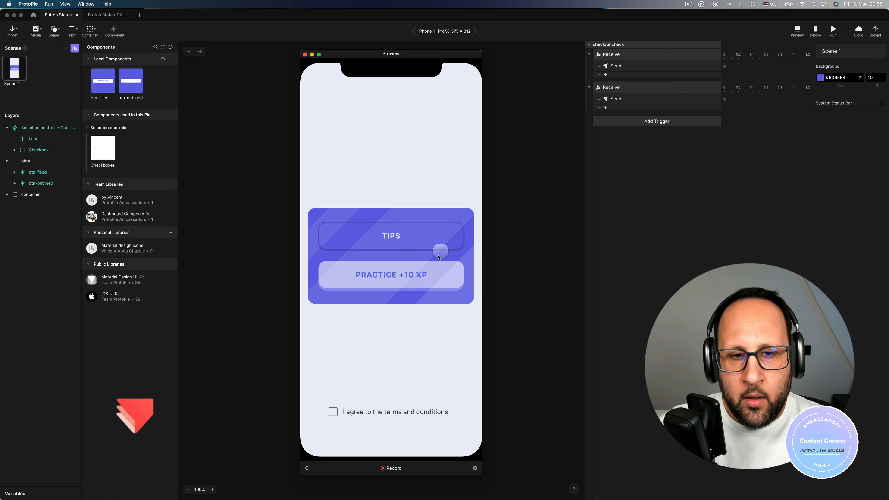
{"action": "left_click", "coordinate": [434, 237]}
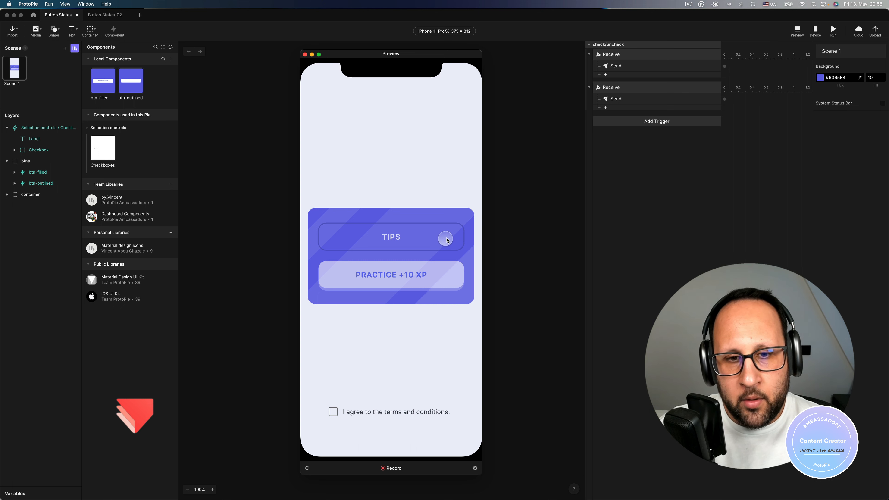
{"action": "left_click_drag", "start_coordinate": [420, 242], "coordinate": [424, 237]}
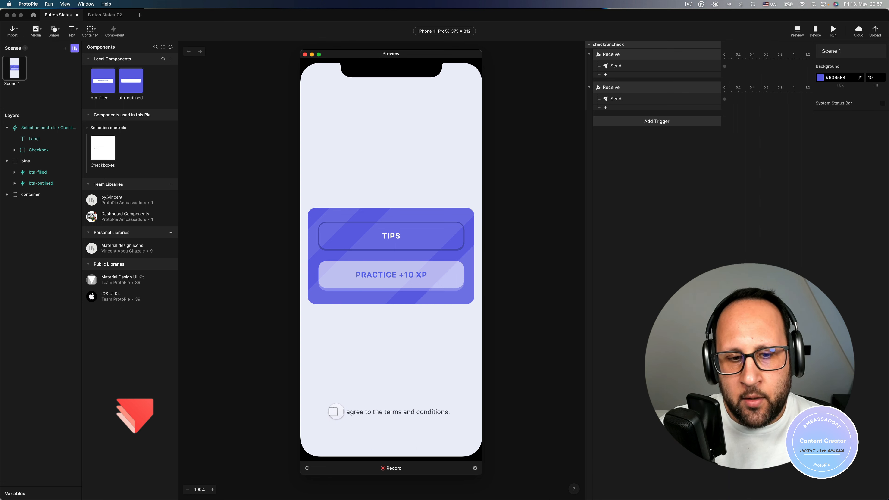
- Tick the terms and conditions checkbox in the preview and test the PRACTICE +10 XP and TIPS buttons
{"action": "left_click", "coordinate": [332, 412]}
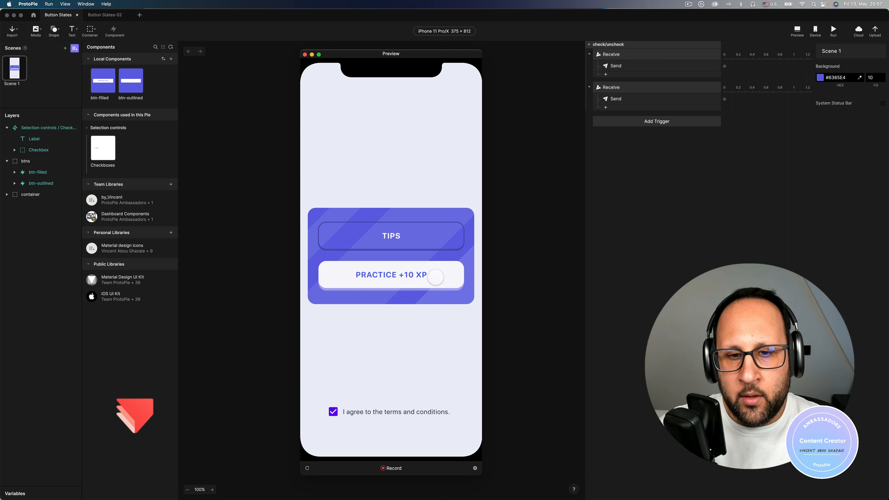
{"action": "left_click", "coordinate": [435, 277]}
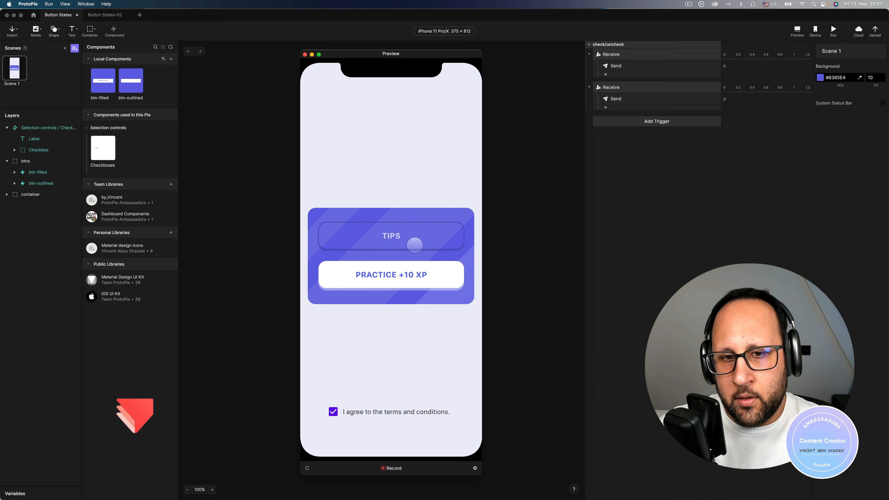
{"action": "left_click", "coordinate": [446, 275]}
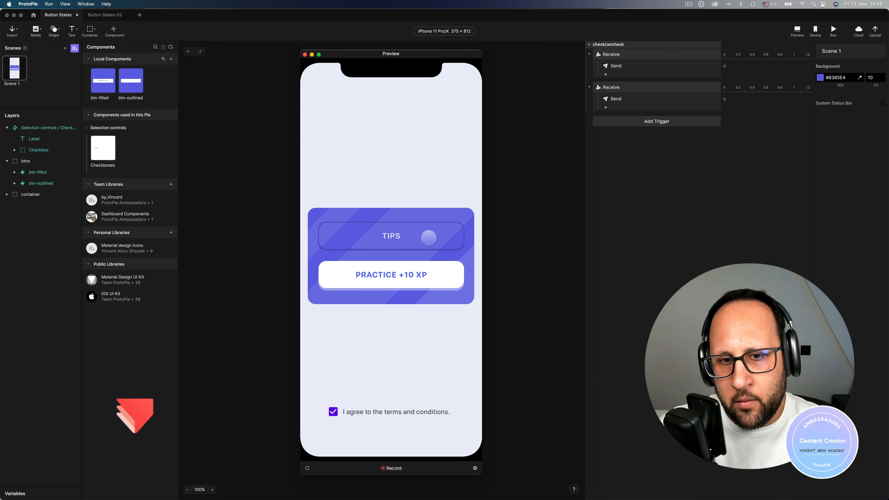
{"action": "left_click", "coordinate": [428, 238]}
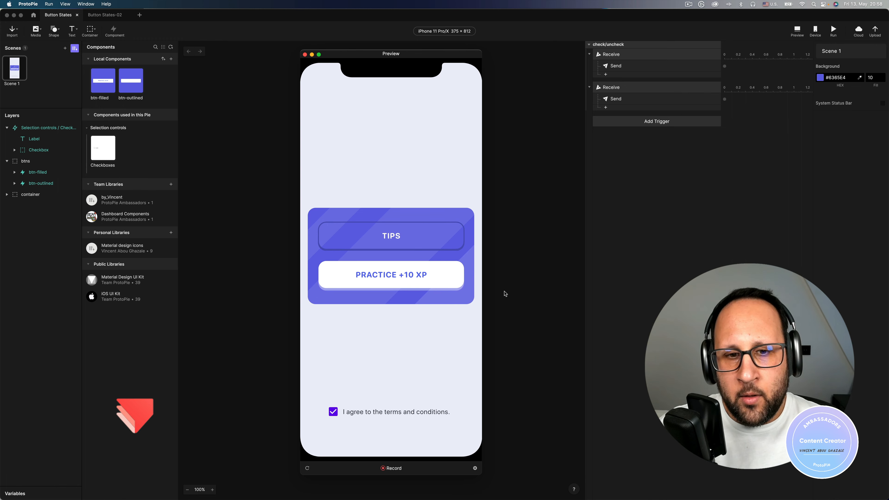
- Close the preview and switch to the Button States-02 file with nothing selected in Scene 1
{"action": "key", "text": "super+w"}
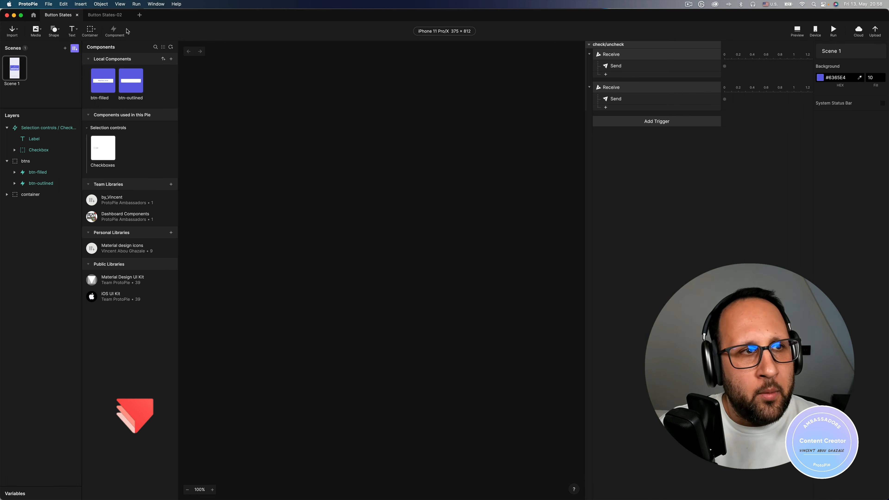
{"action": "left_click", "coordinate": [104, 15]}
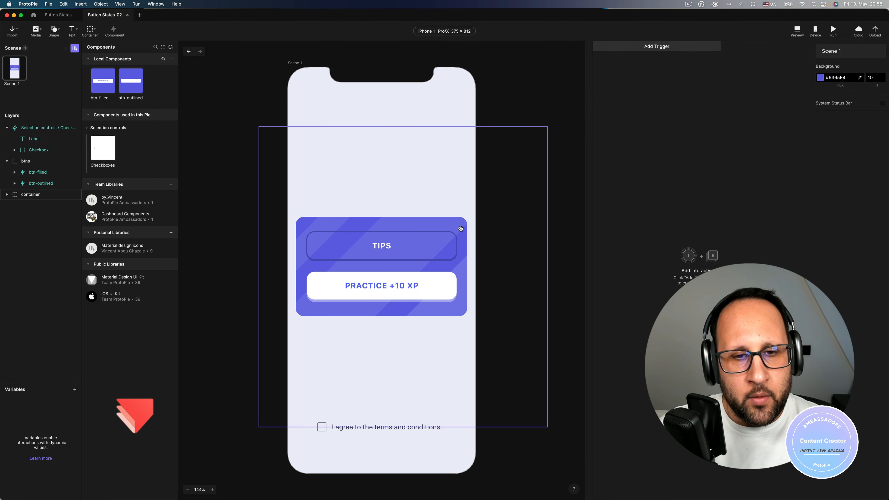
{"action": "scroll", "coordinate": [460, 228], "scroll_direction": "left", "scroll_amount": 2}
{"action": "scroll", "coordinate": [506, 241], "scroll_direction": "left", "scroll_amount": 1}
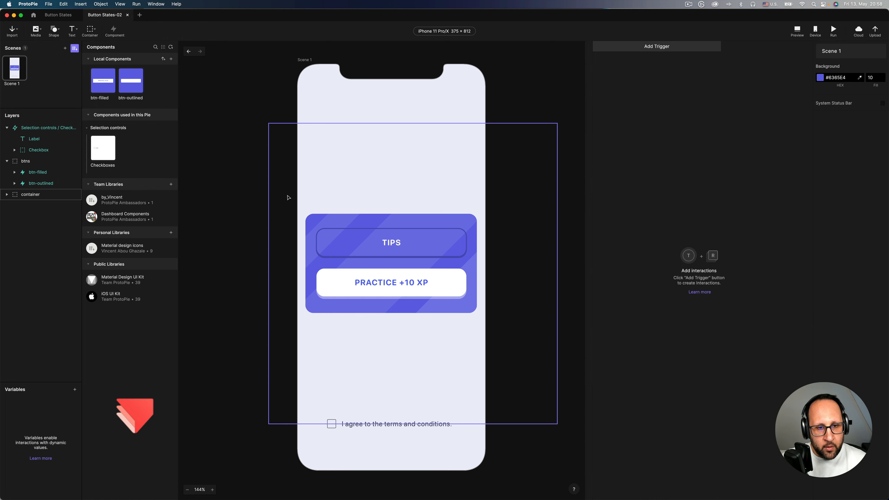
{"action": "left_click", "coordinate": [373, 245]}
{"action": "left_click", "coordinate": [253, 246]}
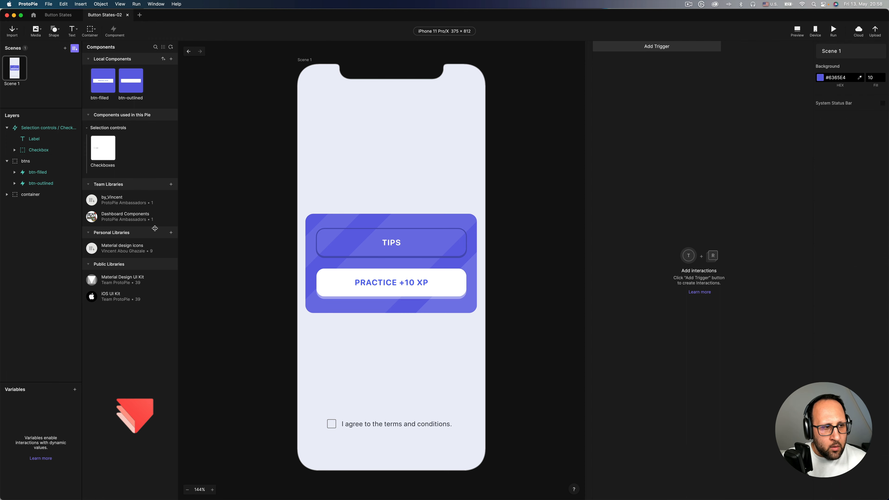
- Examine the container group's structure, including its reflection group and the container shape used as a mask
{"action": "left_click", "coordinate": [7, 196]}
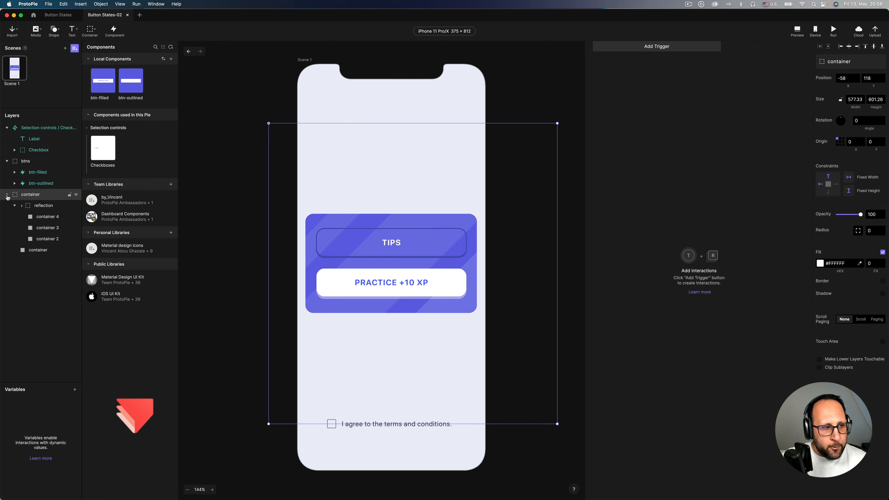
{"action": "left_click", "coordinate": [14, 206]}
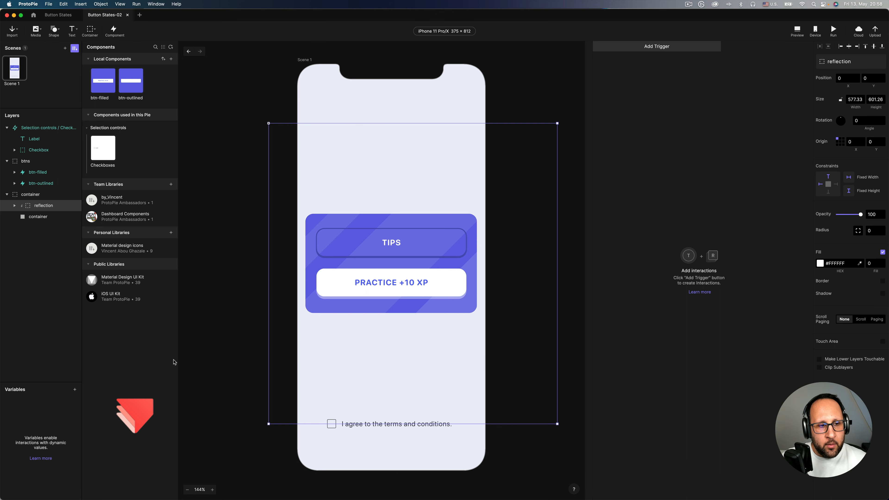
{"action": "left_click", "coordinate": [227, 309]}
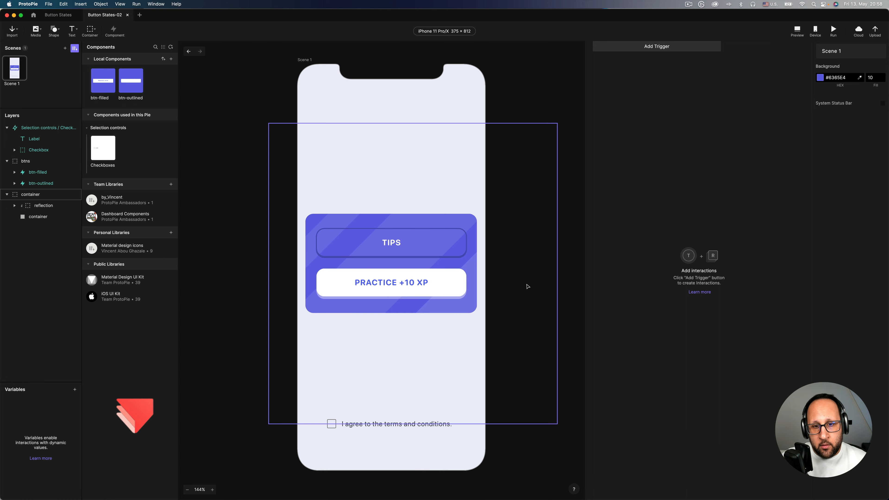
{"action": "left_click", "coordinate": [419, 223]}
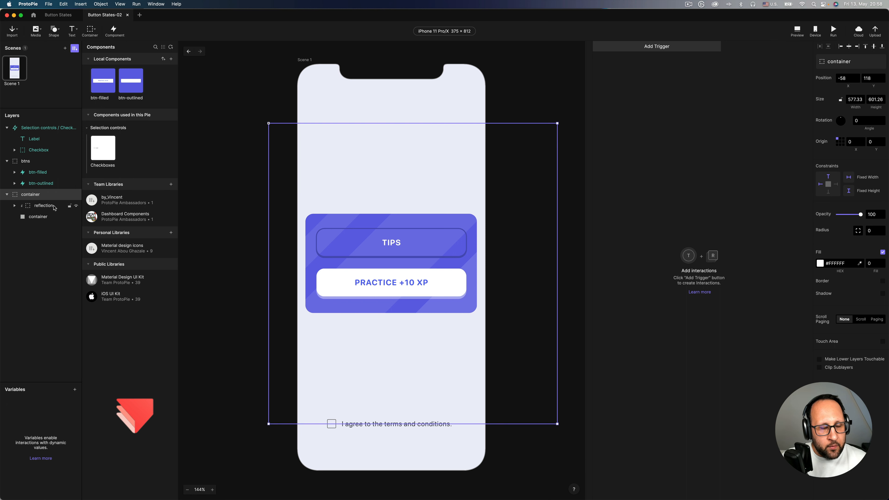
{"action": "left_click", "coordinate": [41, 217]}
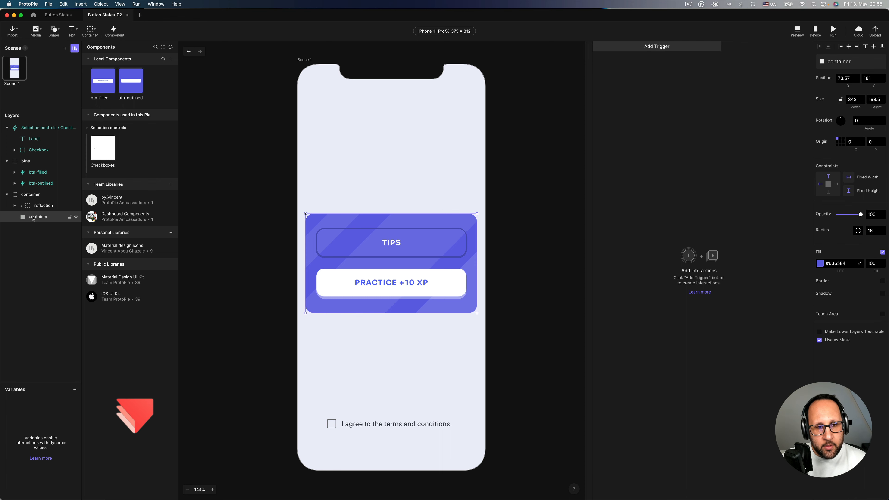
- Inspect the properties of container 4, container 3 and container 2 inside the reflection group, including container 2's rotation
{"action": "left_click", "coordinate": [14, 205]}
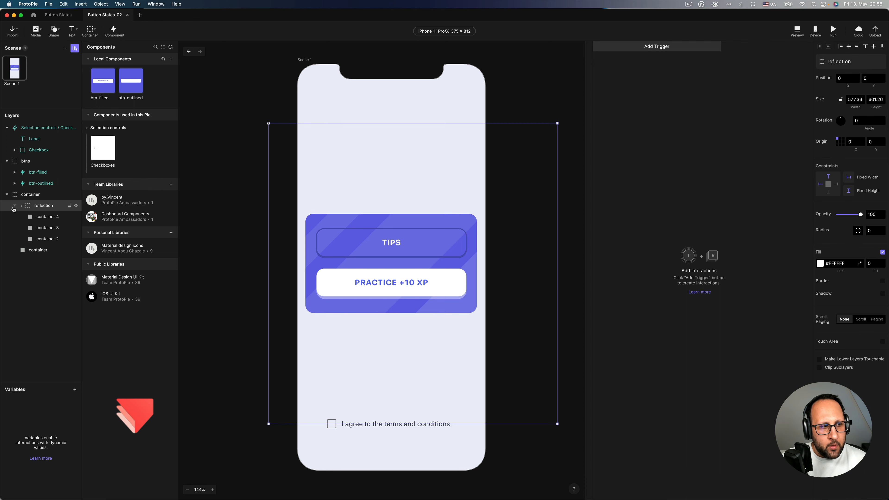
{"action": "left_click", "coordinate": [49, 217]}
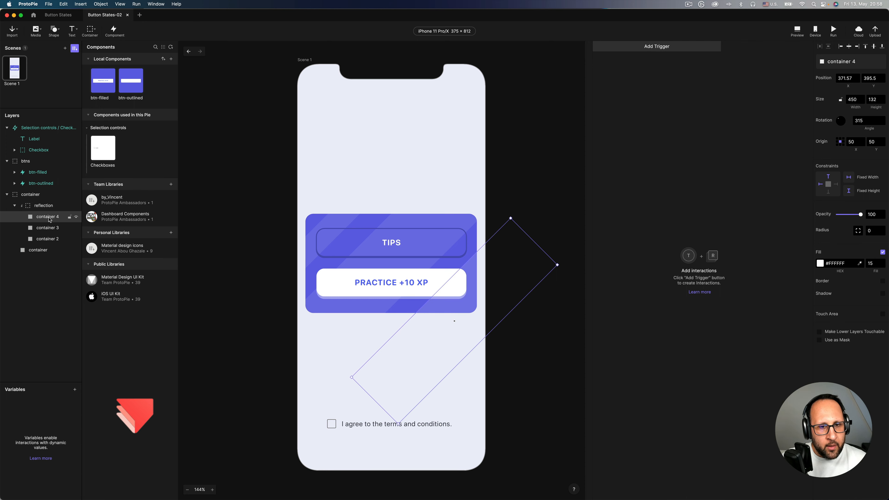
{"action": "left_click", "coordinate": [49, 228]}
{"action": "left_click", "coordinate": [47, 240]}
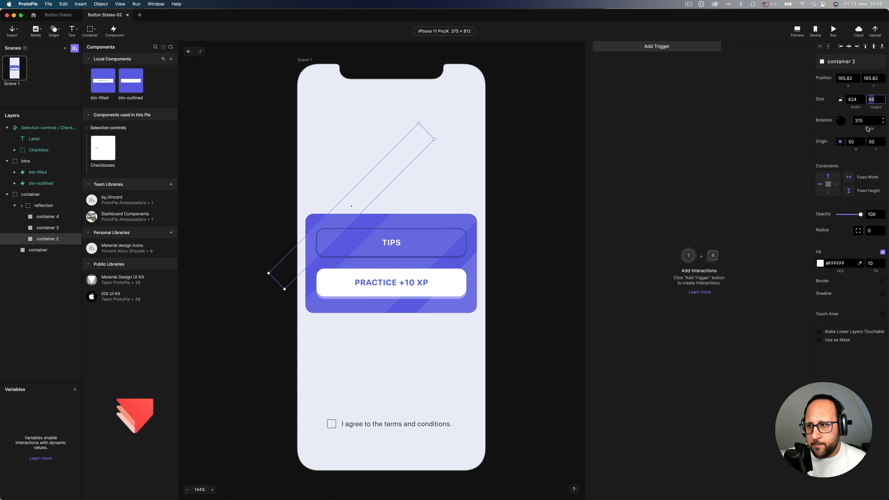
{"action": "left_click", "coordinate": [859, 121]}
{"action": "double_click", "coordinate": [859, 121]}
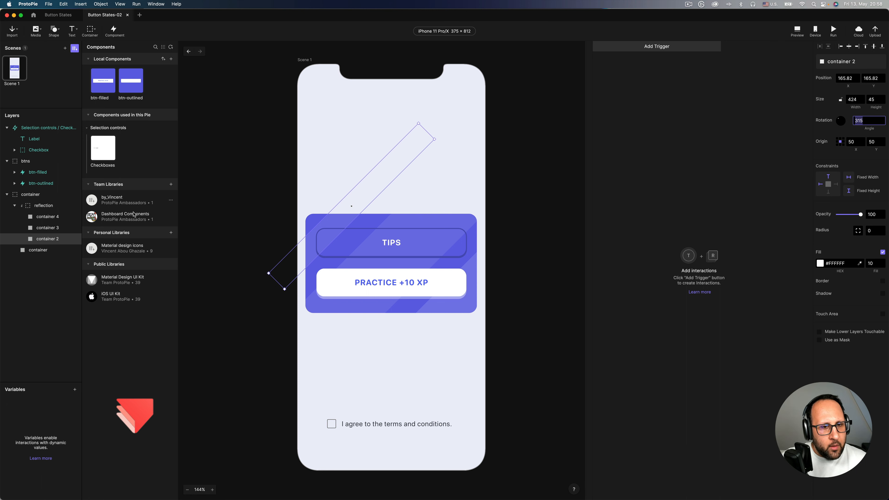
{"action": "left_click", "coordinate": [6, 195]}
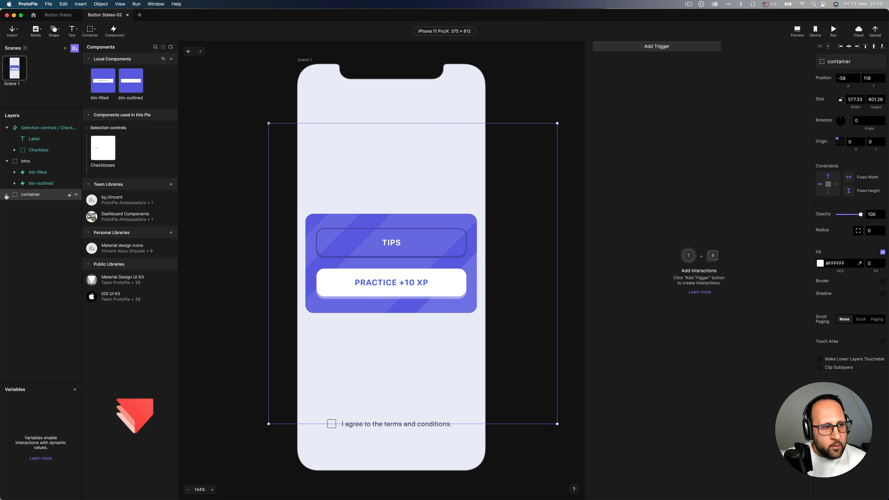
- Review the btns group with its btn-filled and btn-outlined components, and the Selection controls checkbox component
{"action": "left_click", "coordinate": [33, 165]}
{"action": "left_click", "coordinate": [7, 163]}
{"action": "left_click", "coordinate": [7, 163]}
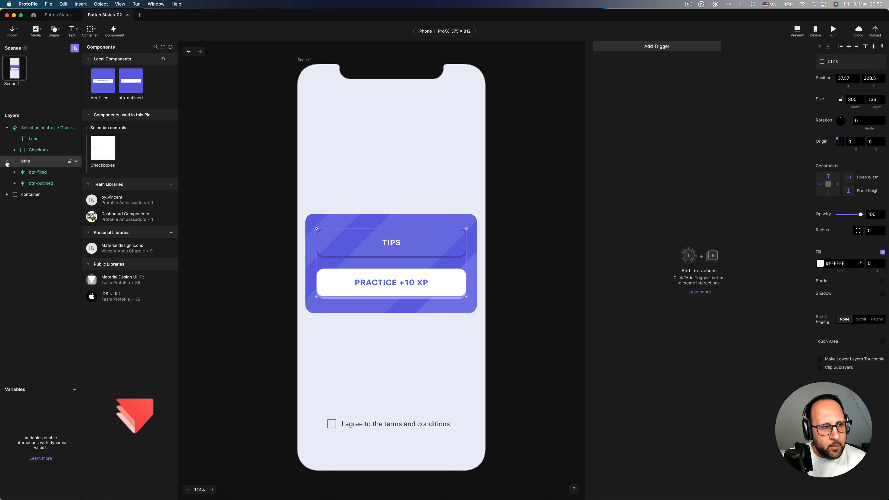
{"action": "left_click", "coordinate": [46, 174]}
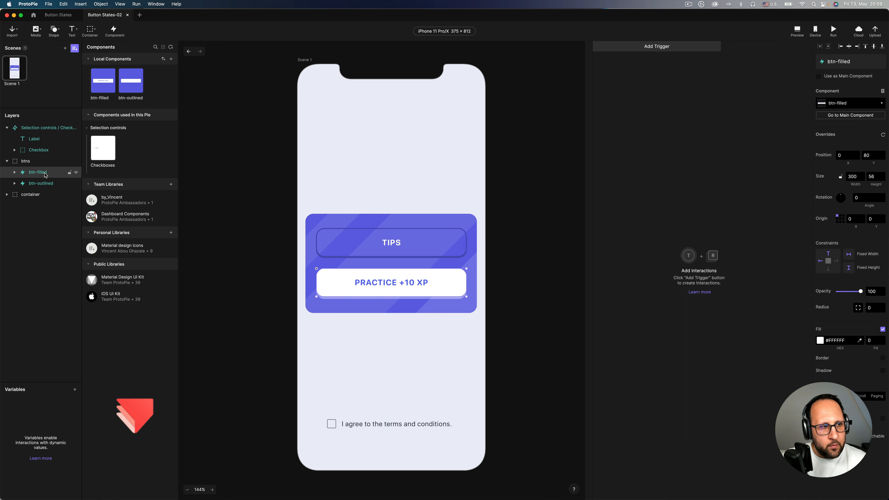
{"action": "left_click", "coordinate": [46, 186]}
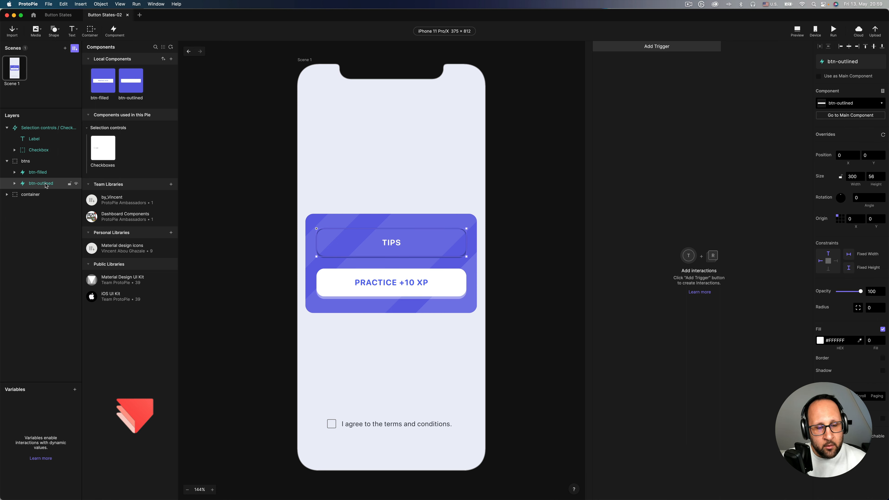
{"action": "left_click", "coordinate": [6, 127]}
{"action": "left_click", "coordinate": [42, 127]}
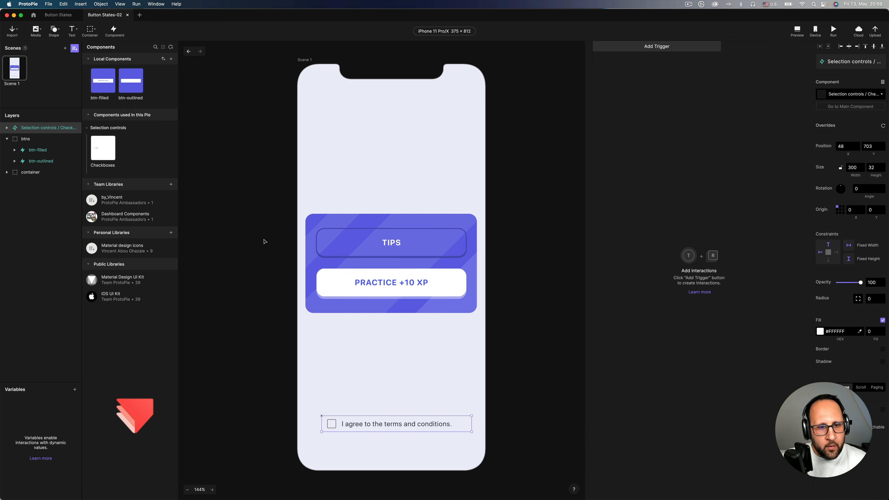
- Open the main component of the PRACTICE +10 XP button, btn-filled, for editing
{"action": "left_click", "coordinate": [374, 283]}
{"action": "left_click", "coordinate": [383, 287]}
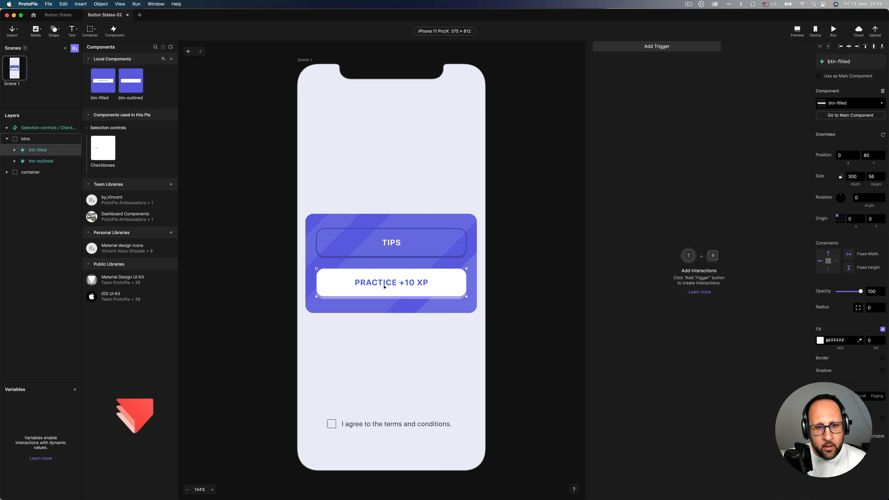
{"action": "left_click", "coordinate": [392, 288]}
{"action": "left_click", "coordinate": [385, 296]}
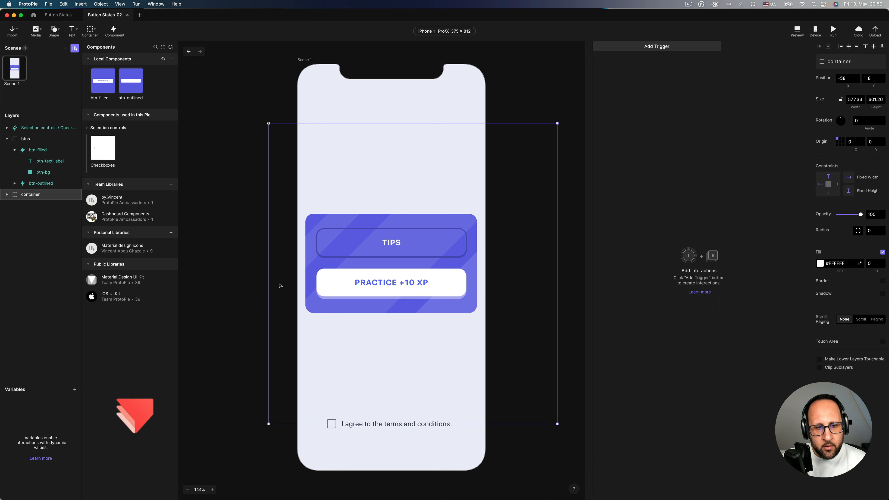
{"action": "left_click", "coordinate": [384, 296]}
{"action": "left_click", "coordinate": [384, 289]}
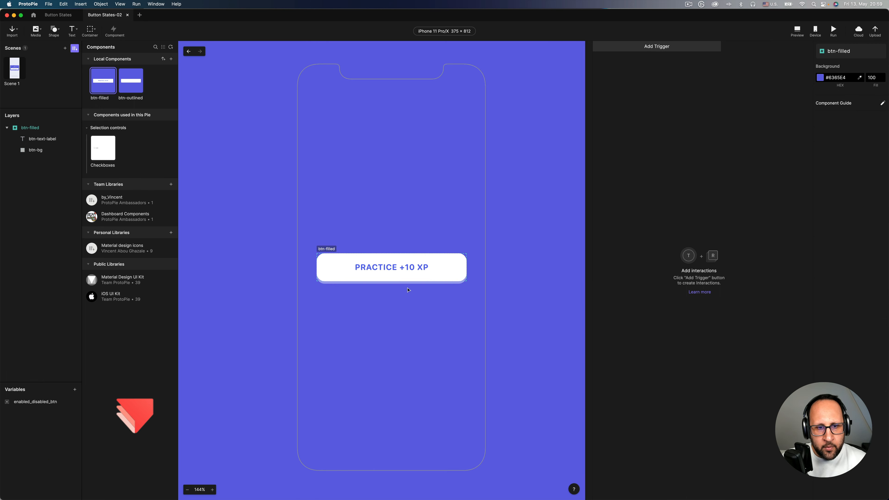
{"action": "scroll", "coordinate": [375, 276], "scroll_direction": "up", "scroll_amount": 6}
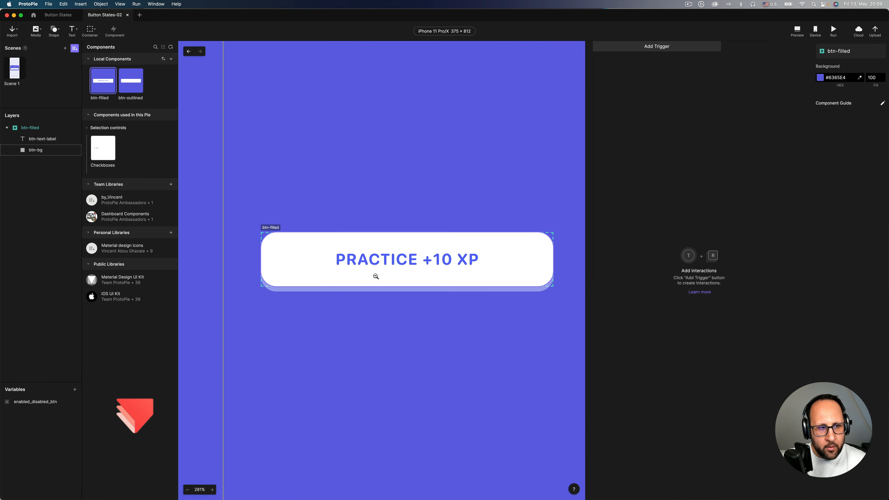
{"action": "scroll", "coordinate": [375, 277], "scroll_direction": "down", "scroll_amount": 1}
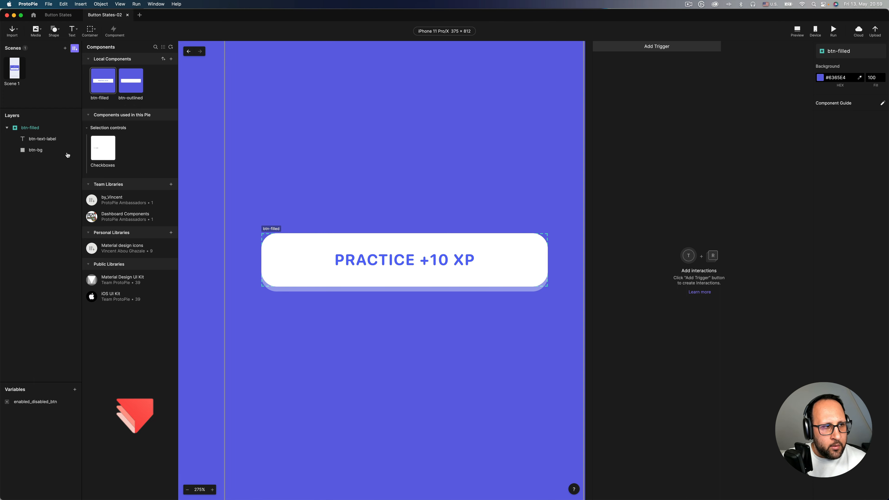
- Inspect the btn-text-label layer and the btn-bg layer's shadow opacity and Y offset in the btn-filled component
{"action": "left_click", "coordinate": [70, 140]}
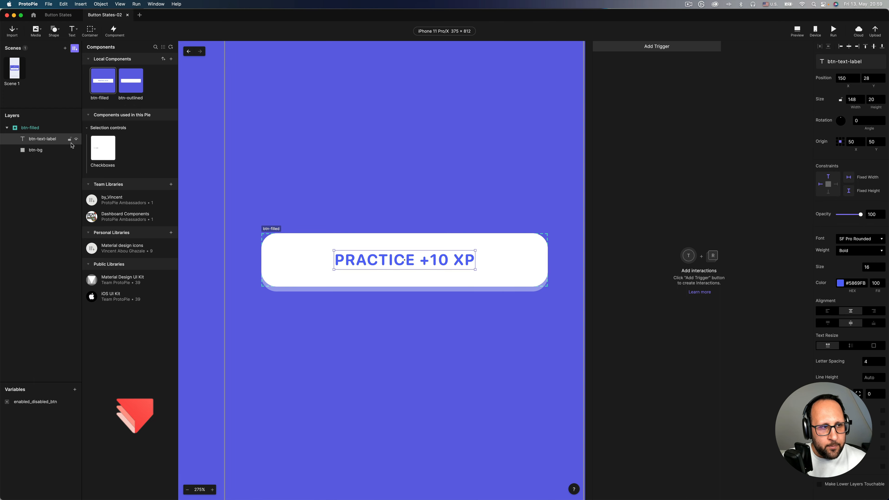
{"action": "left_click", "coordinate": [46, 151]}
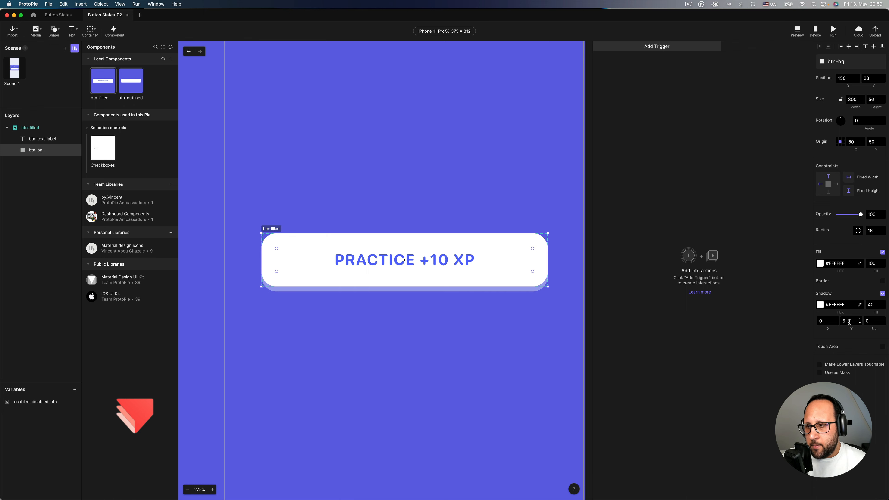
{"action": "left_click", "coordinate": [871, 304]}
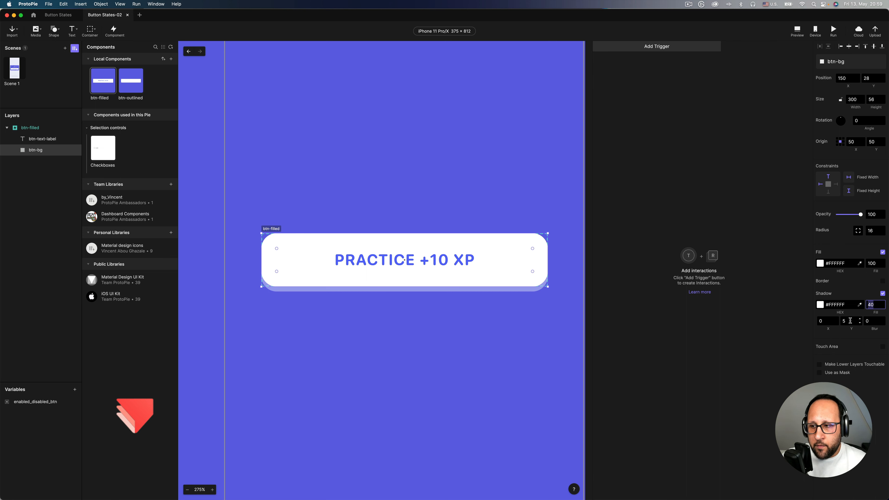
{"action": "left_click", "coordinate": [841, 321]}
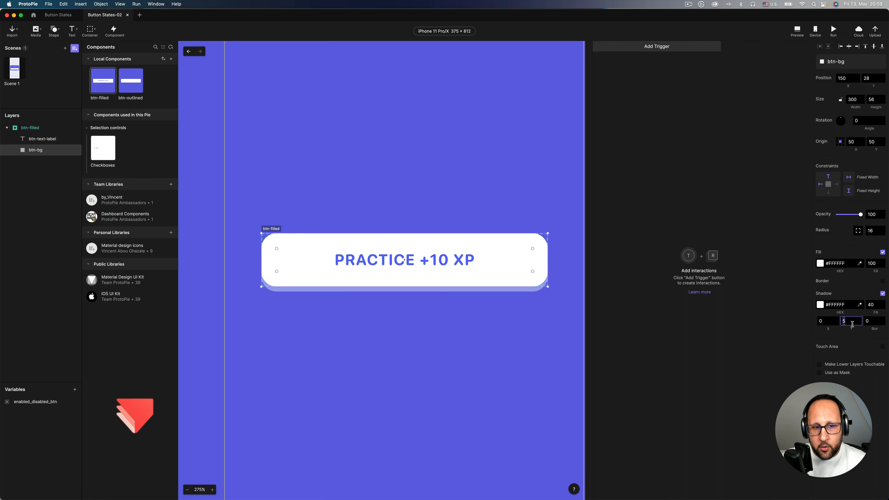
- Open the btn-outlined component and inspect its btn-bg layer's fill opacity and shadow Y offset
{"action": "left_click", "coordinate": [123, 87]}
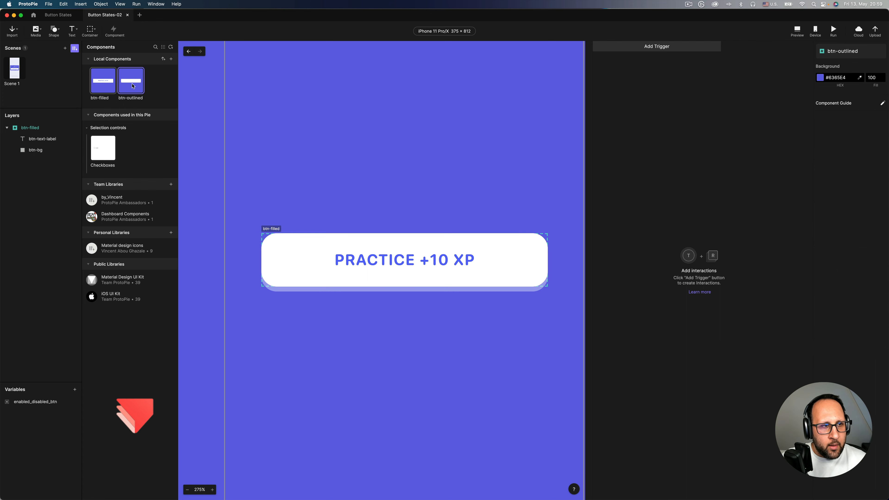
{"action": "left_click", "coordinate": [44, 142]}
{"action": "left_click", "coordinate": [37, 151]}
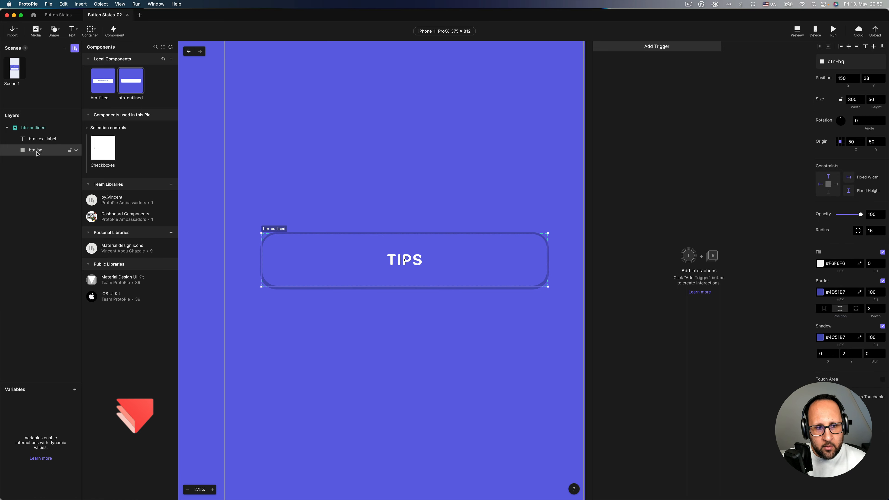
{"action": "left_click", "coordinate": [869, 262]}
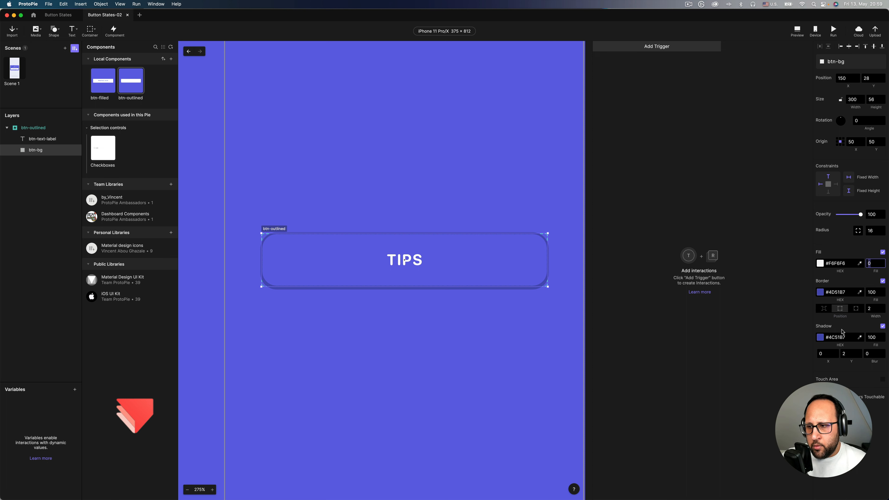
{"action": "left_click", "coordinate": [850, 354]}
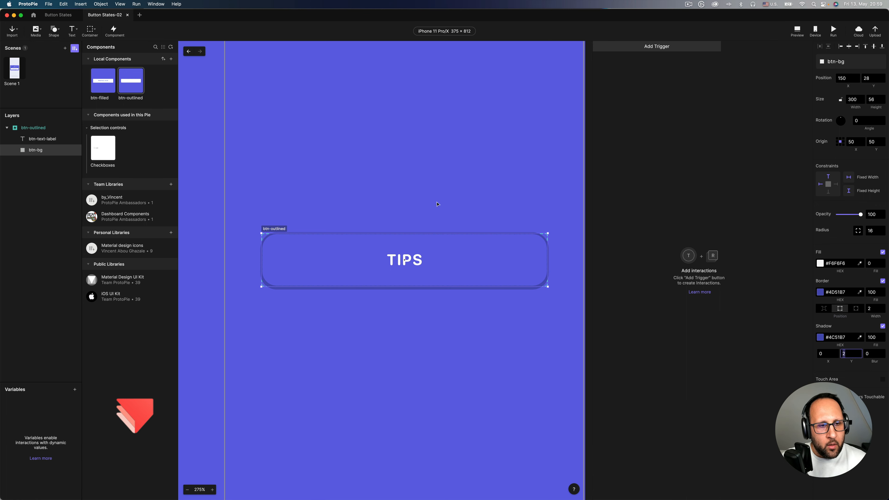
- Return to Scene 1, collapse the btns group and select the terms and conditions checkbox component
{"action": "left_click", "coordinate": [189, 51]}
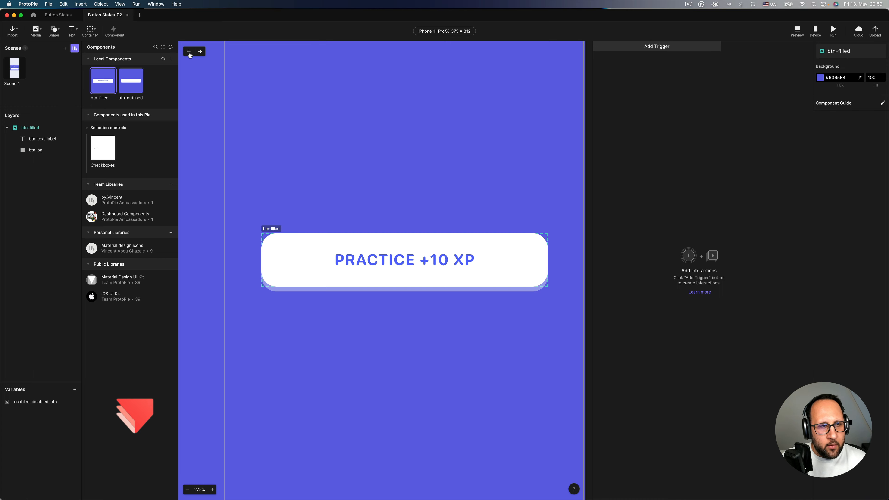
{"action": "left_click", "coordinate": [27, 68]}
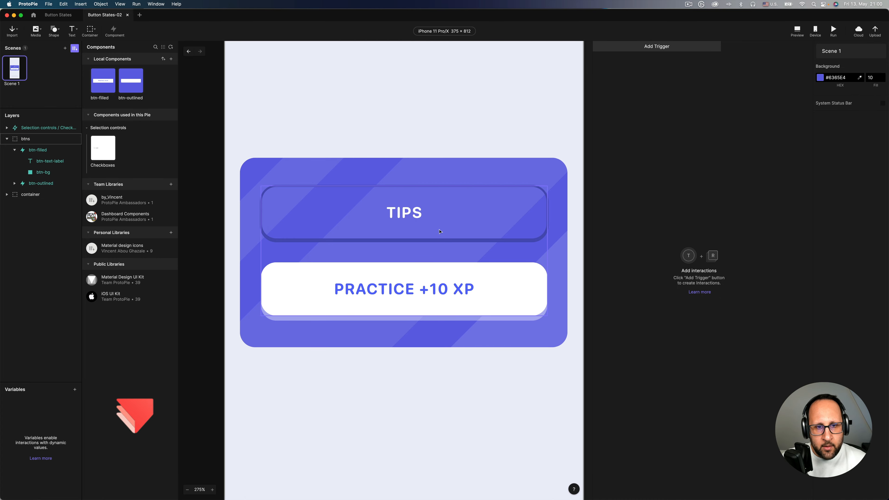
{"action": "mouse_move", "coordinate": [440, 231]}
{"action": "left_mouse_down"}
{"action": "mouse_move", "coordinate": [486, 268]}
{"action": "mouse_move", "coordinate": [442, 244]}
{"action": "left_mouse_up"}
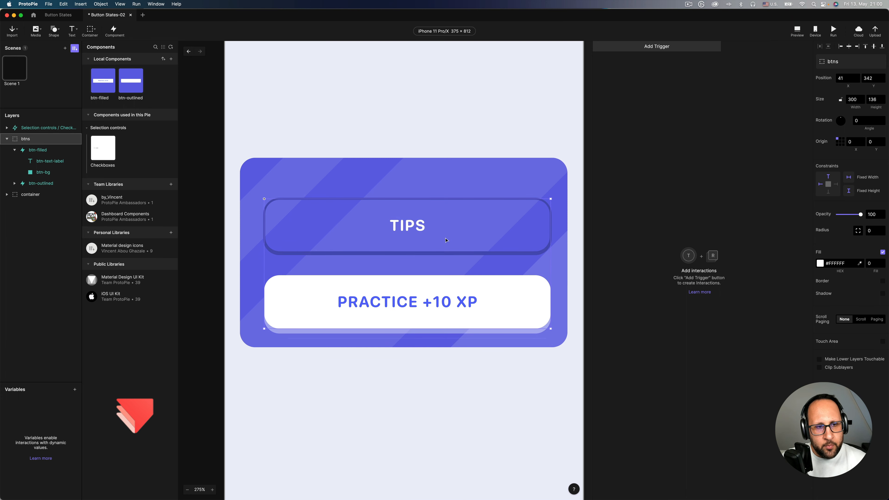
{"action": "key", "text": "super+z"}
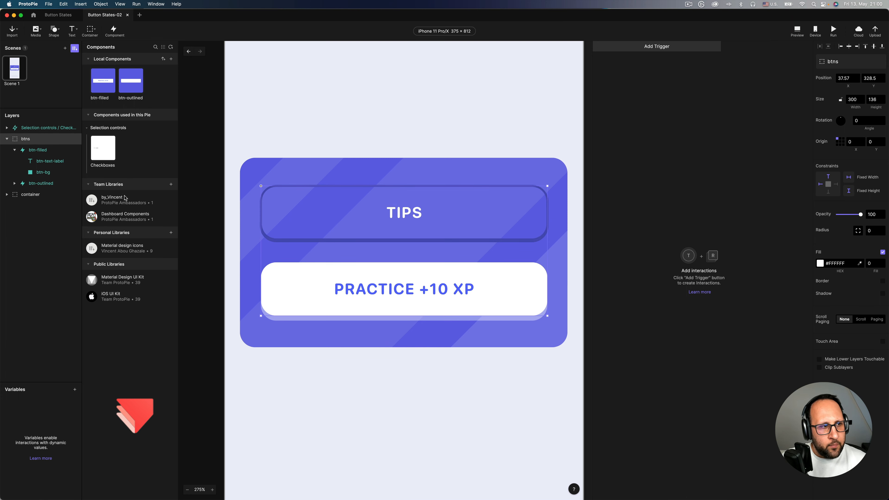
{"action": "left_click", "coordinate": [6, 139]}
{"action": "key", "text": "super+1"}
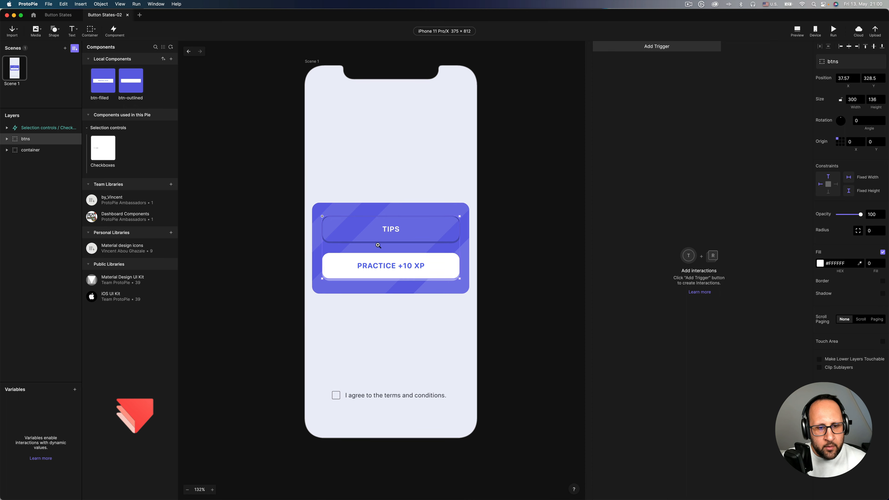
{"action": "scroll", "coordinate": [378, 245], "scroll_direction": "up", "scroll_amount": 1}
{"action": "left_click", "coordinate": [364, 399]}
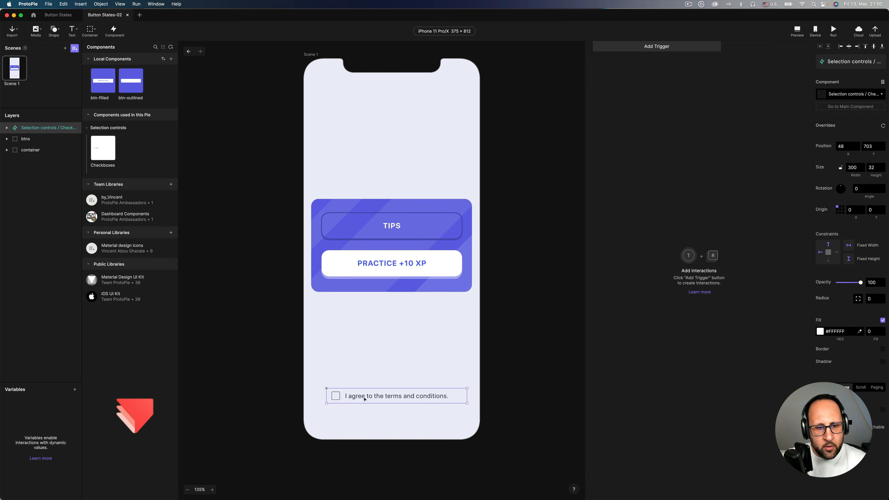
- Place a Checkboxes component from the Material Design UI Kit on the scene, just above the terms and conditions checkbox
{"action": "left_click", "coordinate": [128, 280]}
{"action": "scroll", "coordinate": [134, 307], "scroll_direction": "down", "scroll_amount": 4}
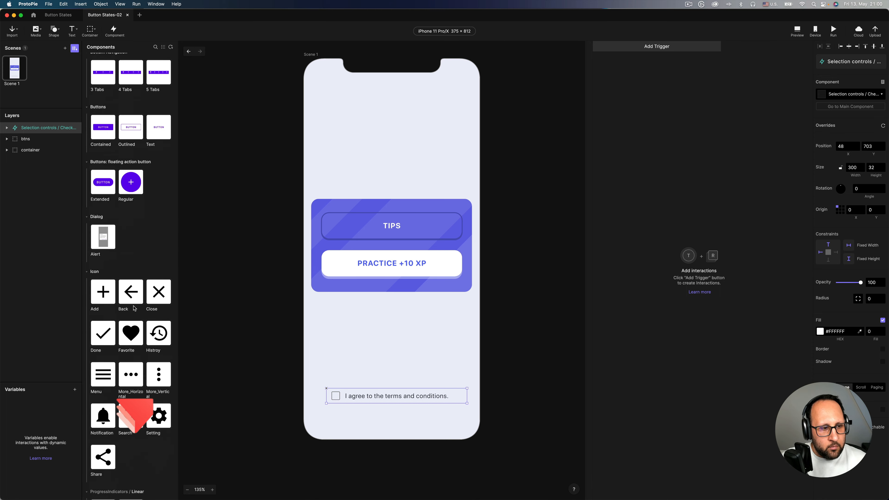
{"action": "scroll", "coordinate": [135, 308], "scroll_direction": "down", "scroll_amount": 7}
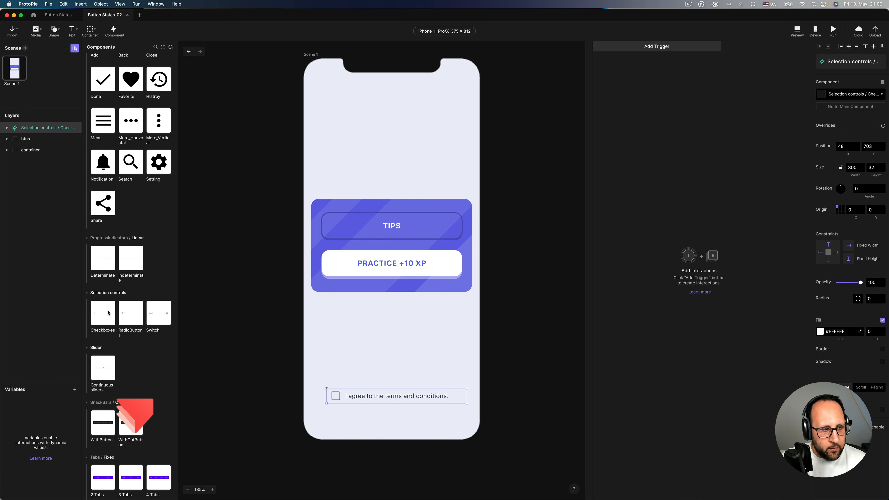
{"action": "left_click_drag", "start_coordinate": [106, 314], "coordinate": [384, 356]}
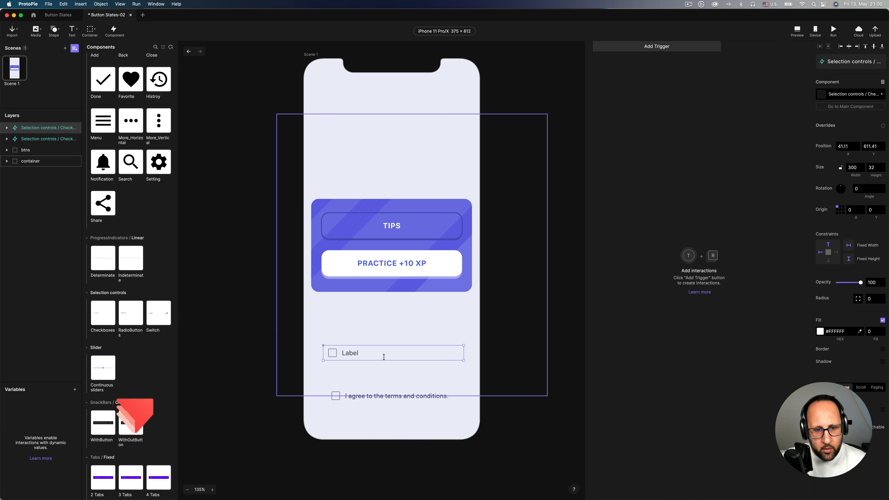
- Open the label text of the extra checkbox for editing, and delete that checkbox component from the scene
{"action": "double_click", "coordinate": [350, 352]}
{"action": "double_click", "coordinate": [349, 353]}
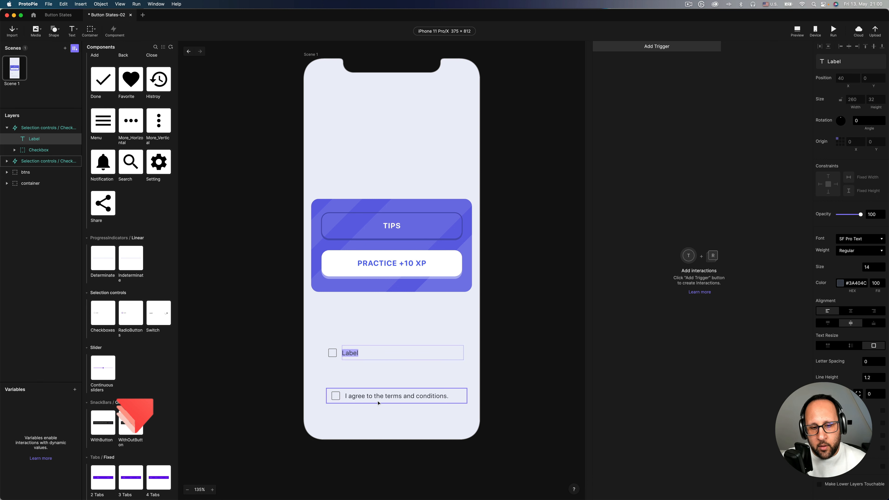
{"action": "left_click", "coordinate": [349, 354]}
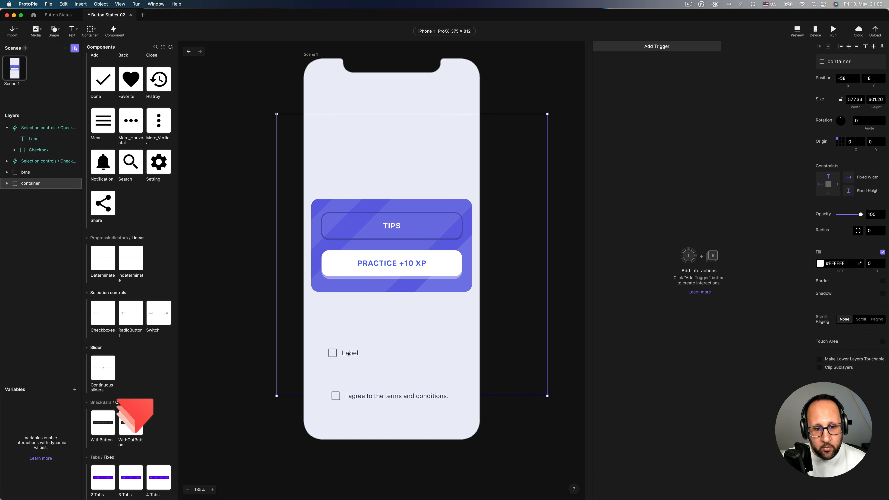
{"action": "left_click", "coordinate": [348, 354]}
{"action": "key", "text": "Delete"}
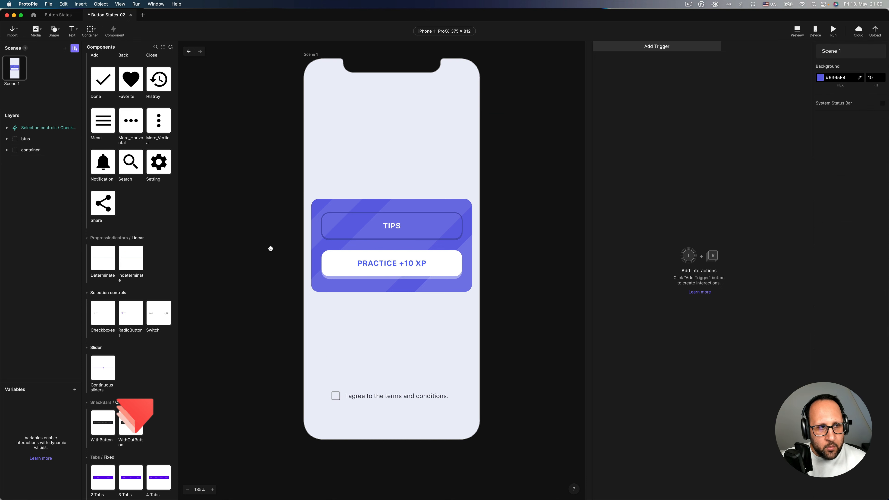
- Leave the Material Design UI Kit library and open the local btn-filled component for editing
{"action": "left_click_drag", "start_coordinate": [270, 248], "coordinate": [270, 259]}
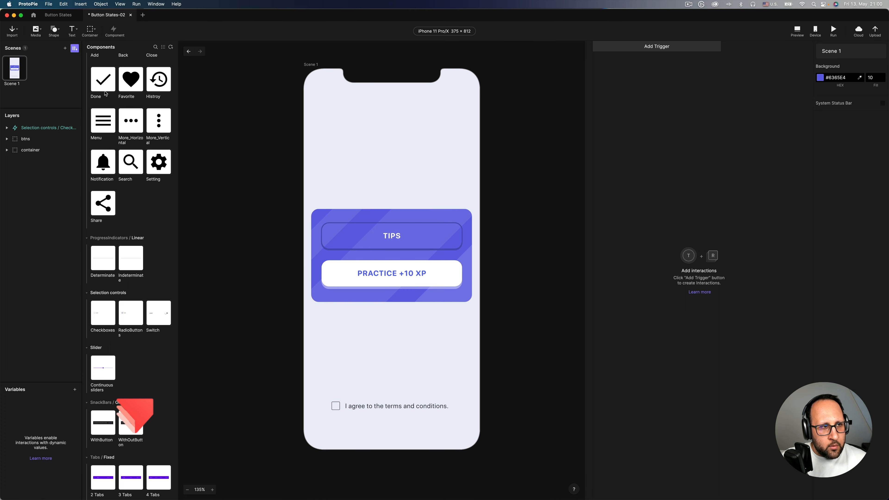
{"action": "scroll", "coordinate": [109, 62], "scroll_direction": "up", "scroll_amount": 10}
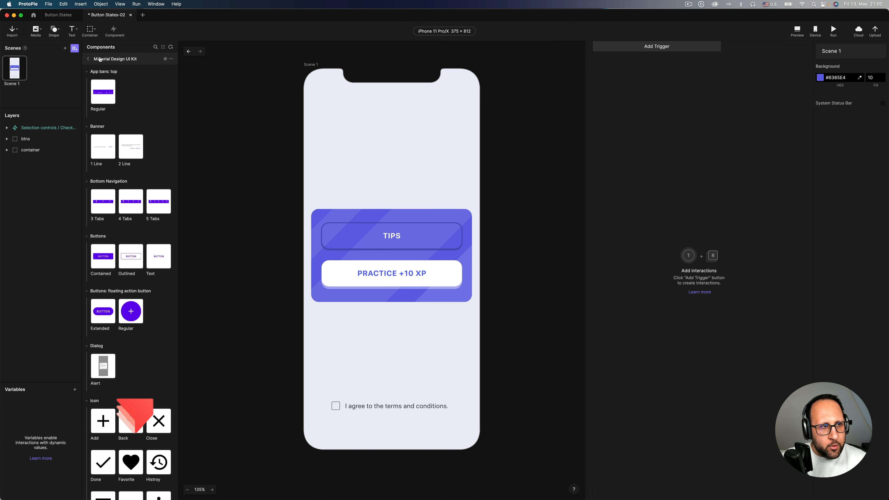
{"action": "left_click", "coordinate": [100, 59]}
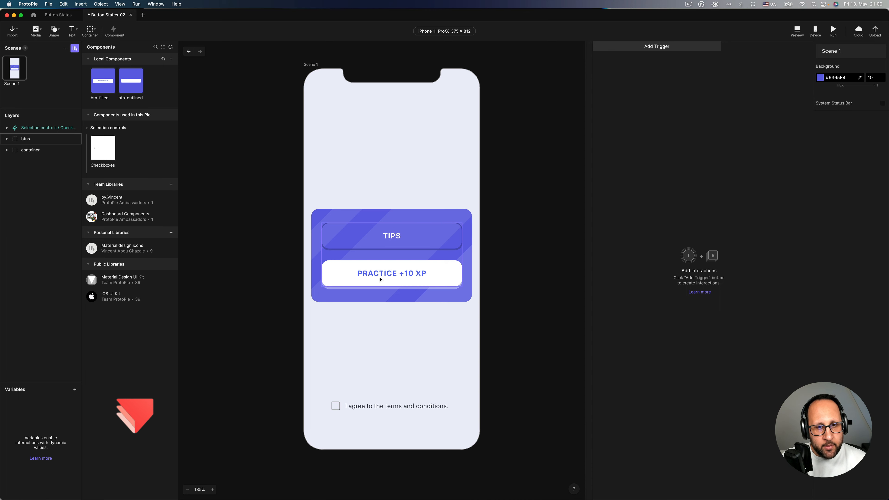
{"action": "double_click", "coordinate": [103, 80]}
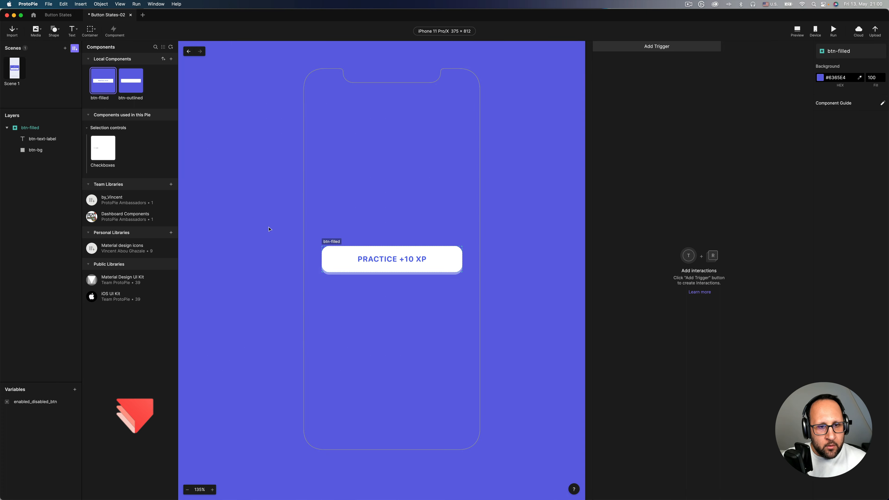
{"action": "scroll", "coordinate": [387, 282], "scroll_direction": "up", "scroll_amount": 5}
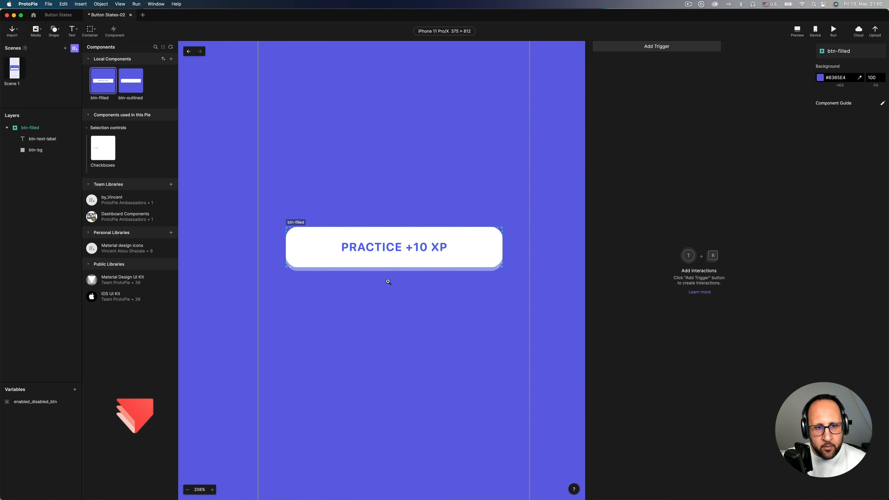
{"action": "left_click_drag", "start_coordinate": [376, 211], "coordinate": [369, 252]}
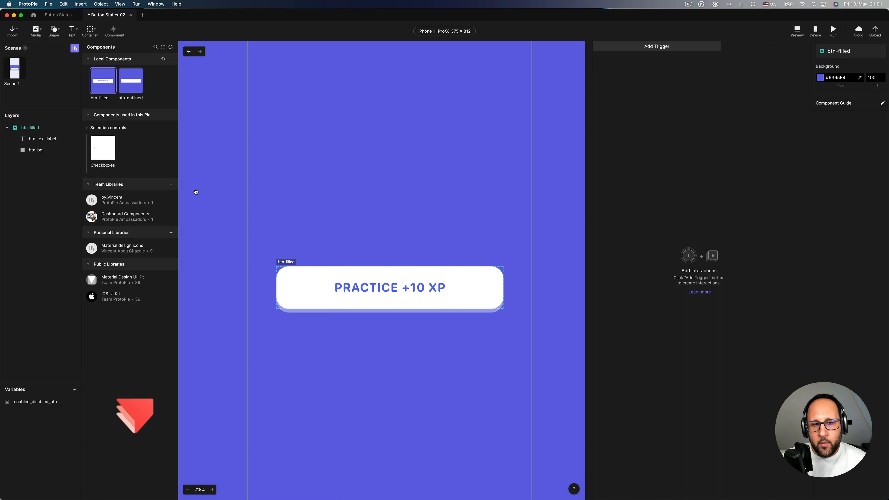
{"action": "left_click_drag", "start_coordinate": [403, 258], "coordinate": [402, 217]}
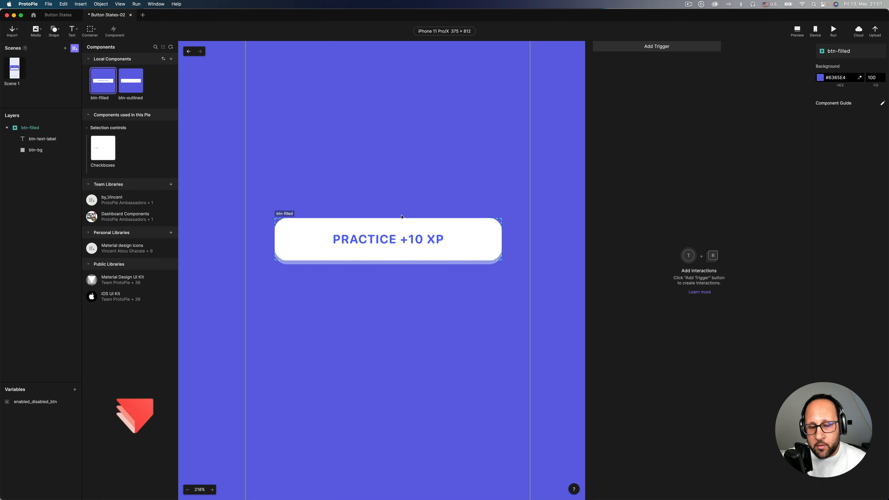
{"action": "scroll", "coordinate": [384, 282], "scroll_direction": "up", "scroll_amount": 3}
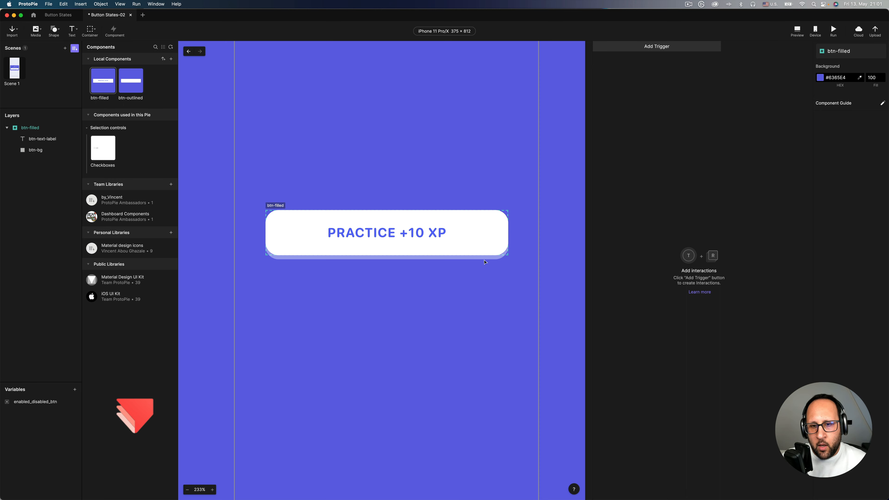
- Inspect the shadow Y offset of the btn-bg layer behind the PRACTICE +10 XP label
{"action": "left_click", "coordinate": [469, 238]}
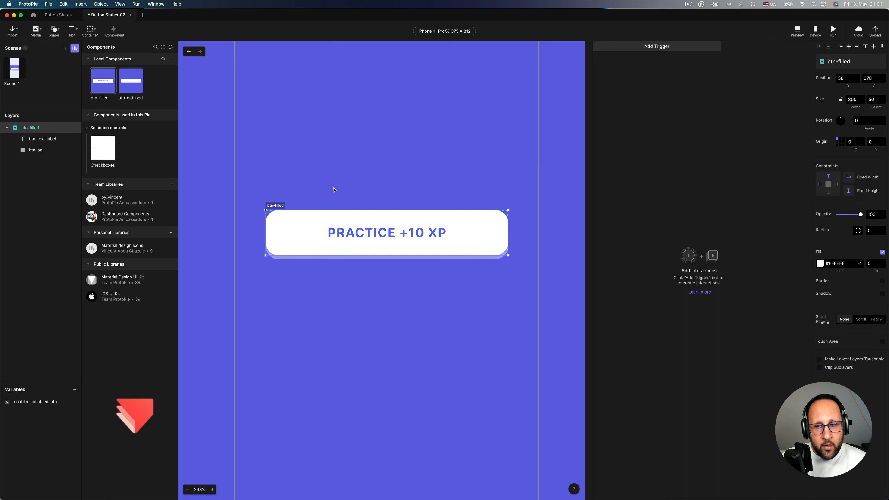
{"action": "left_click", "coordinate": [347, 251]}
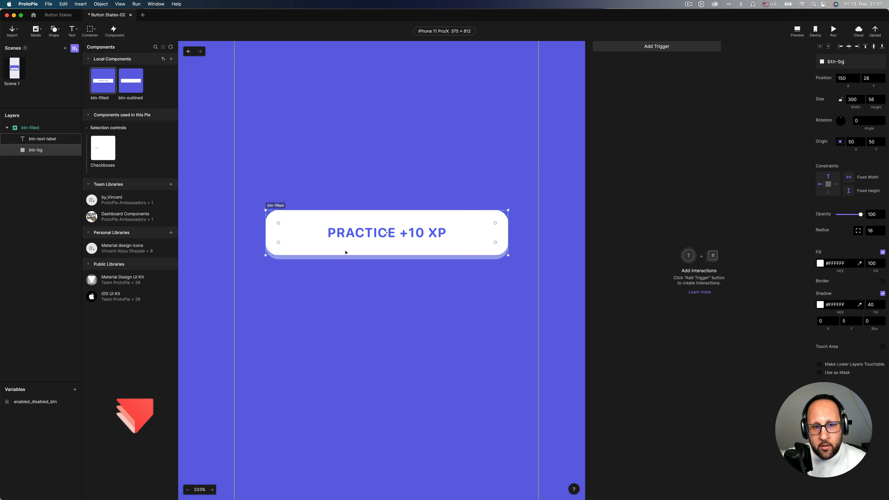
{"action": "left_click", "coordinate": [849, 321]}
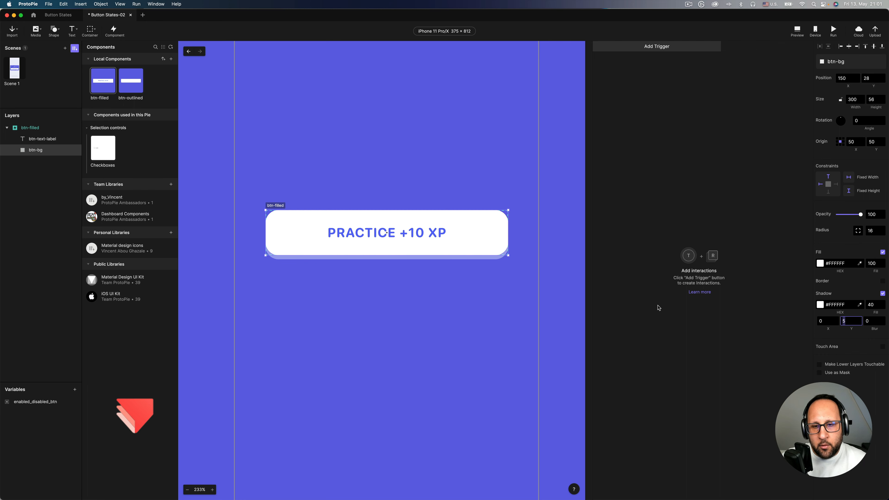
- Add a Touch Down trigger to the btn-filled component
{"action": "left_click", "coordinate": [56, 130]}
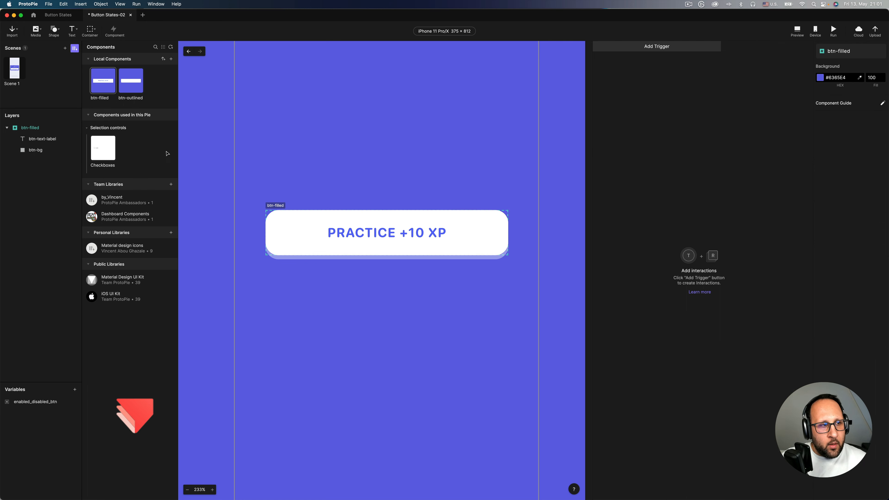
{"action": "left_click", "coordinate": [56, 131]}
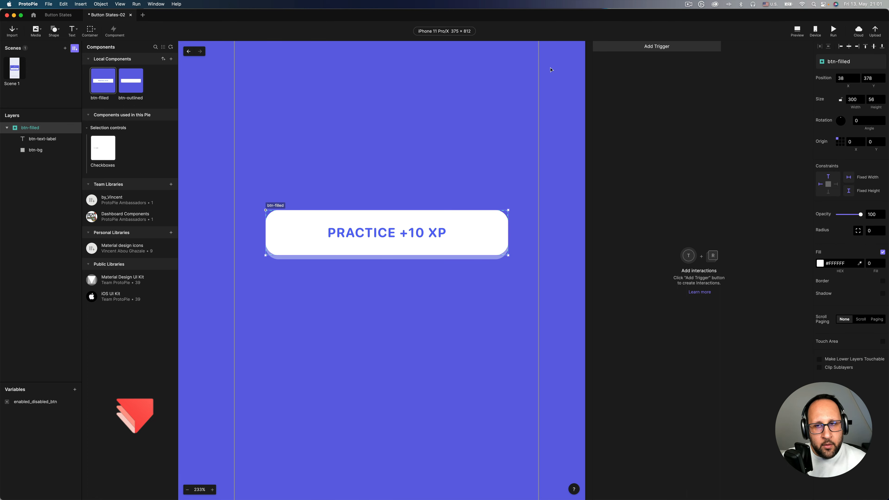
{"action": "left_click", "coordinate": [636, 46]}
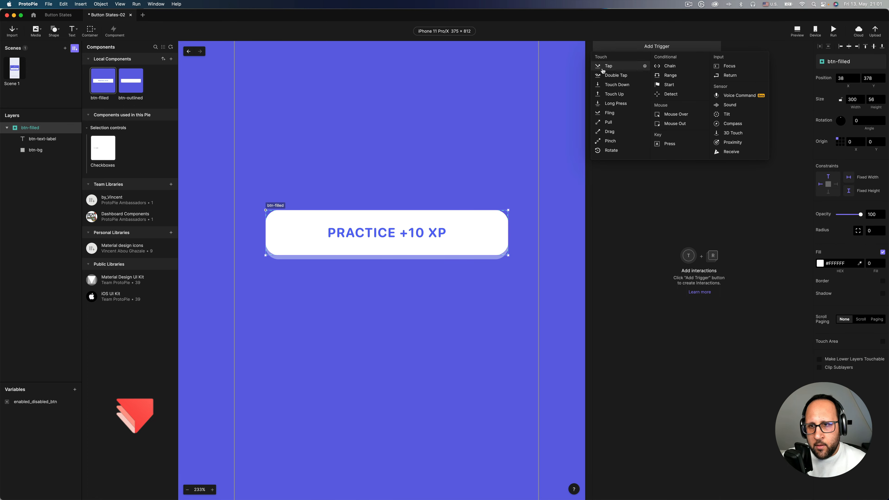
{"action": "left_click", "coordinate": [618, 88]}
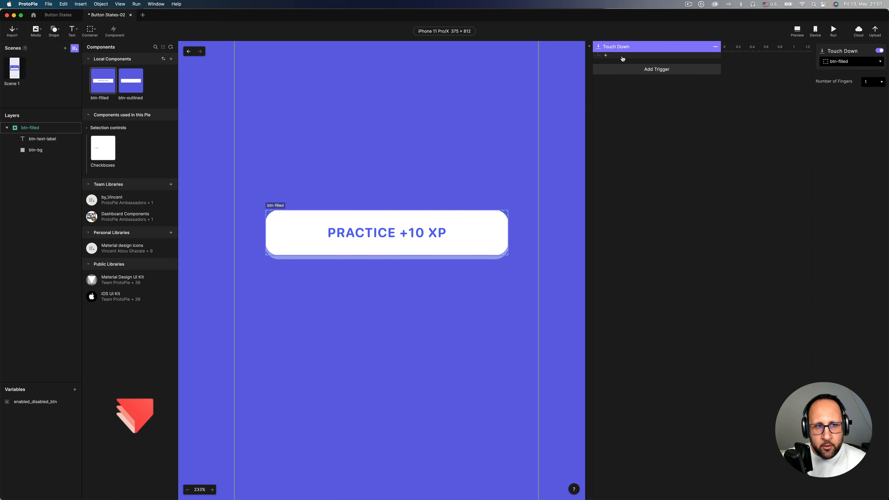
- Add a Shadow response for the btn-bg layer under the Touch Down trigger
{"action": "left_click", "coordinate": [49, 153]}
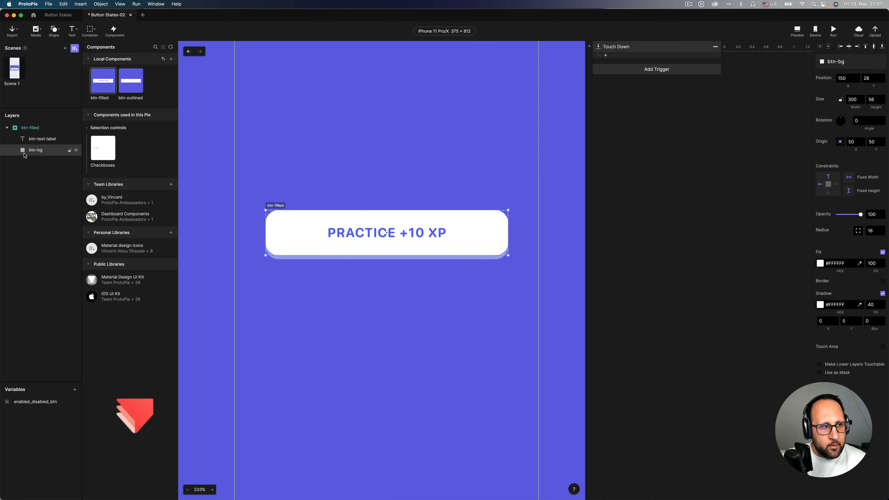
{"action": "left_click", "coordinate": [618, 55]}
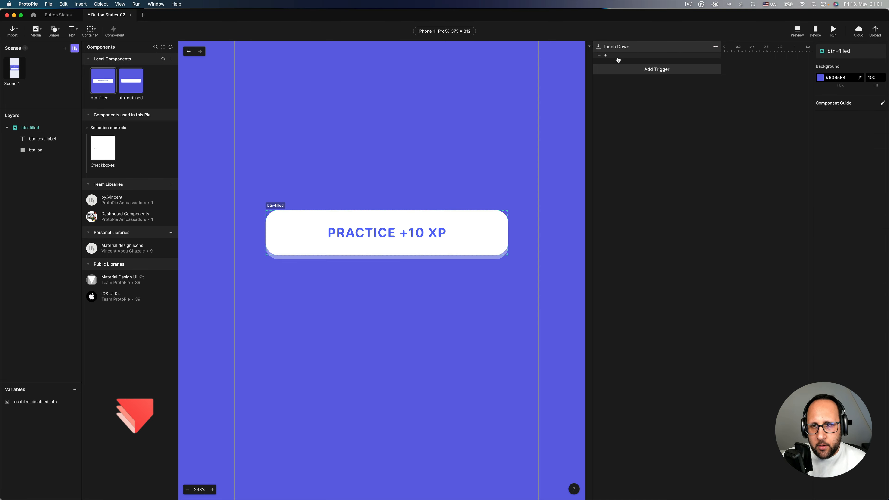
{"action": "left_click", "coordinate": [617, 58]}
{"action": "left_click", "coordinate": [51, 153]}
{"action": "left_click", "coordinate": [51, 153]}
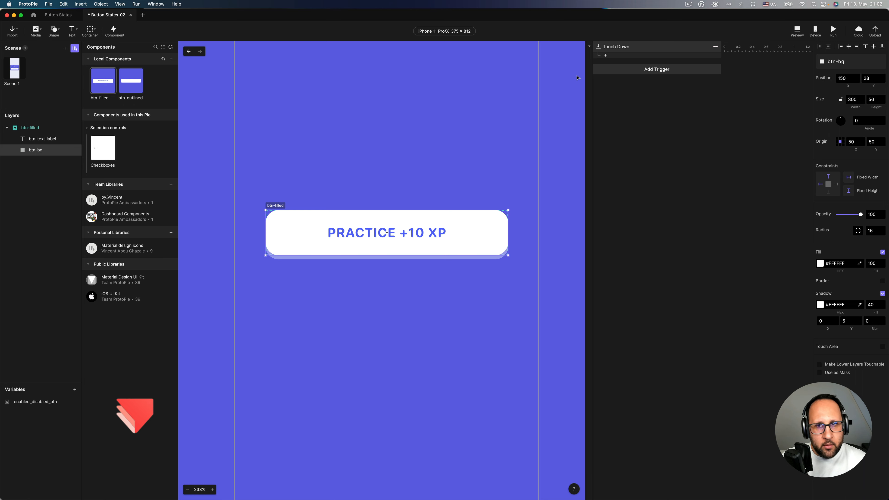
{"action": "left_click", "coordinate": [625, 58]}
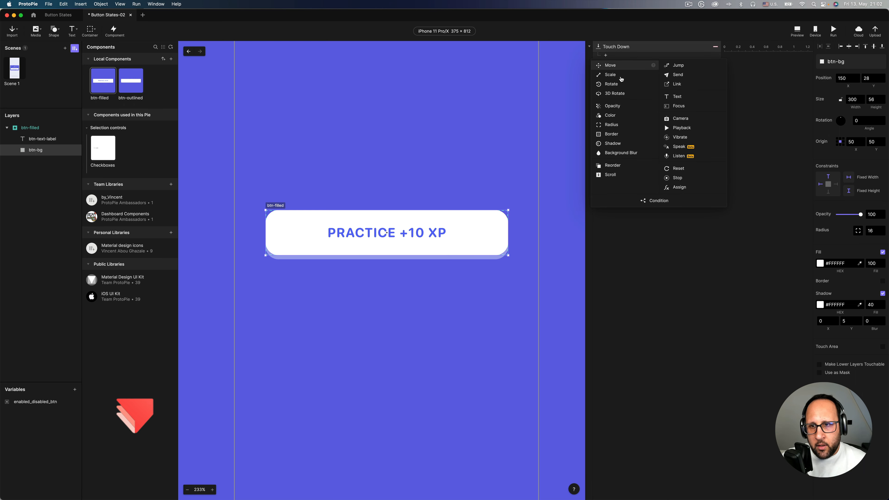
{"action": "left_click", "coordinate": [621, 144]}
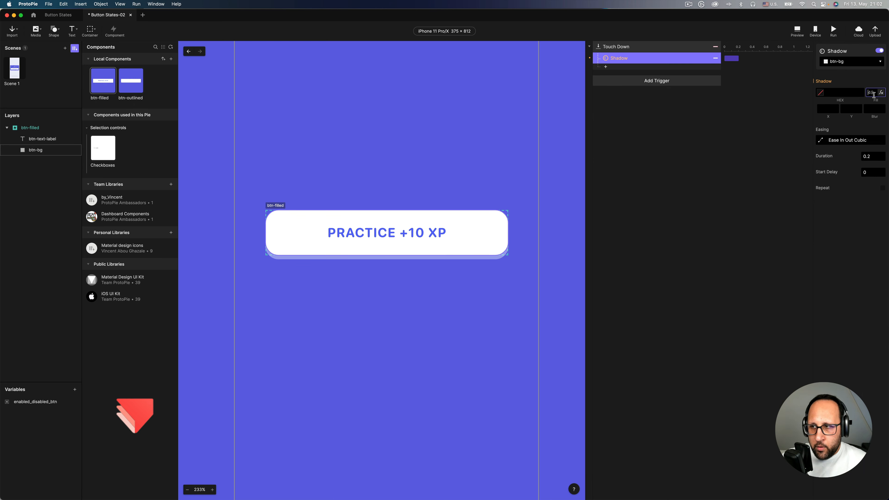
- Set the Touch Down Shadow response's fill opacity to 0 and its duration to 0
{"action": "type", "text": "0"}
{"action": "key", "text": "Return"}
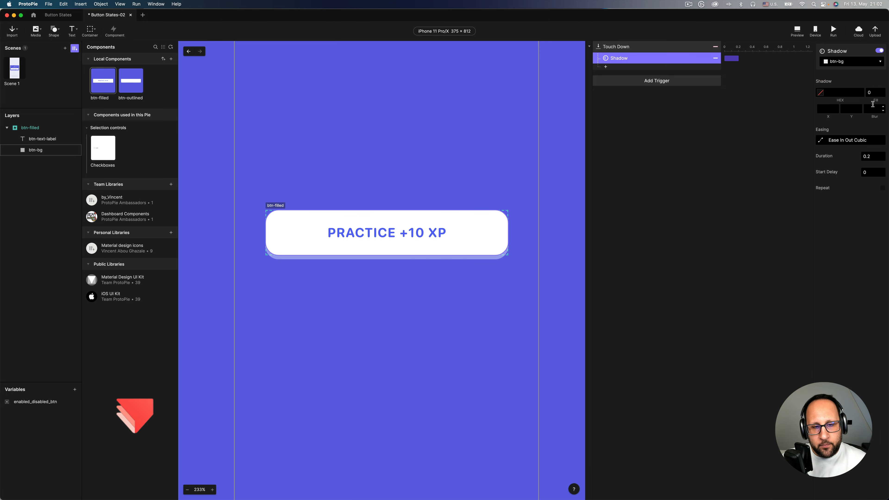
{"action": "left_click", "coordinate": [882, 159]}
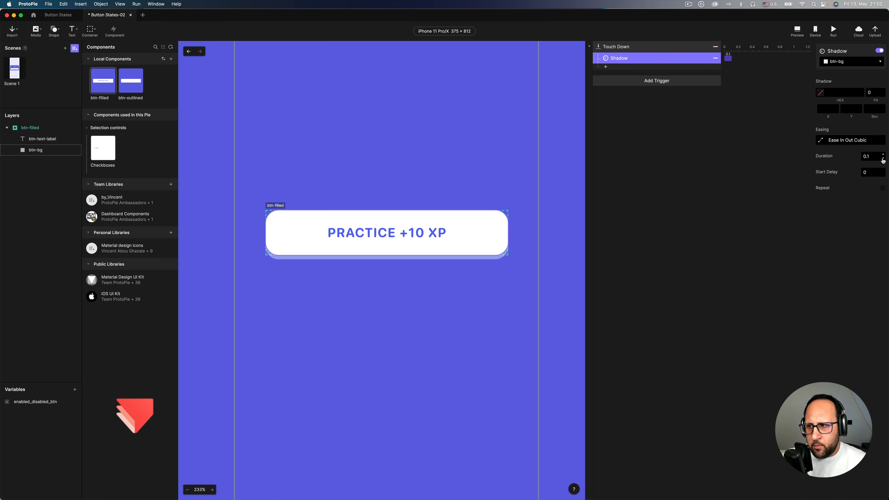
{"action": "left_click", "coordinate": [882, 159]}
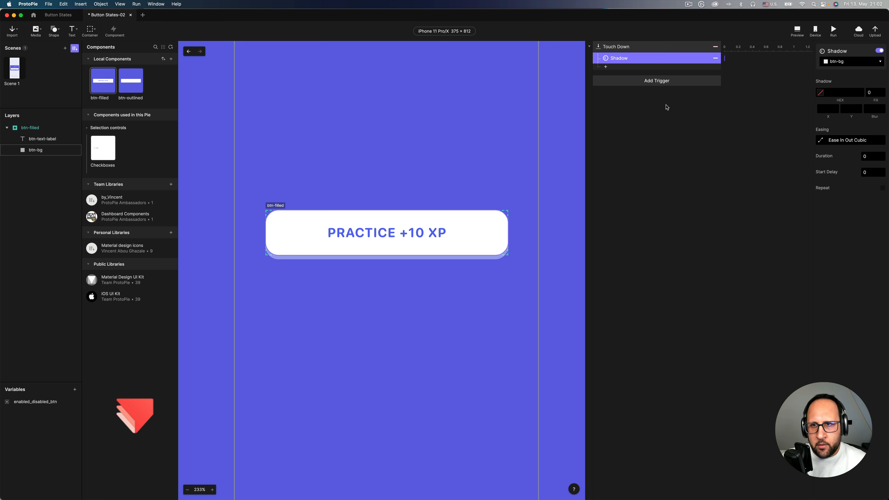
- Add a Move response to the Touch Down trigger targeting btn-filled, with Move To Y set to 5 and duration 0
{"action": "left_click", "coordinate": [611, 70]}
{"action": "left_click", "coordinate": [616, 78]}
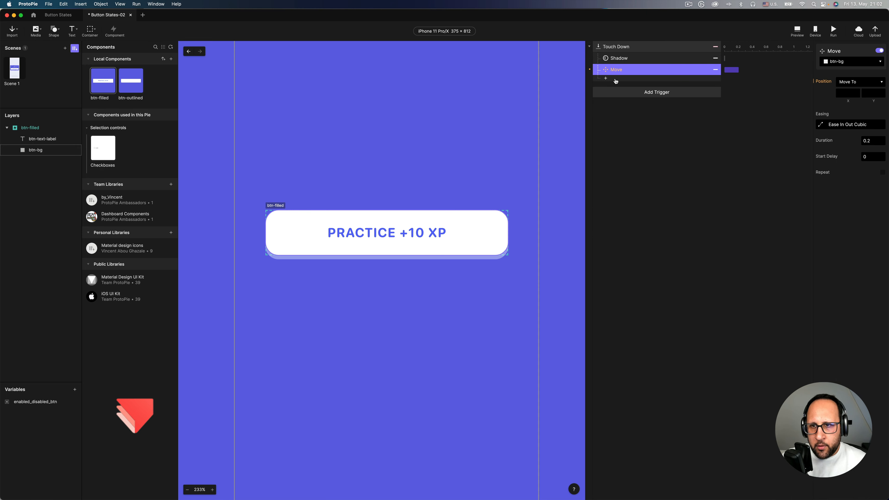
{"action": "left_click", "coordinate": [861, 62]}
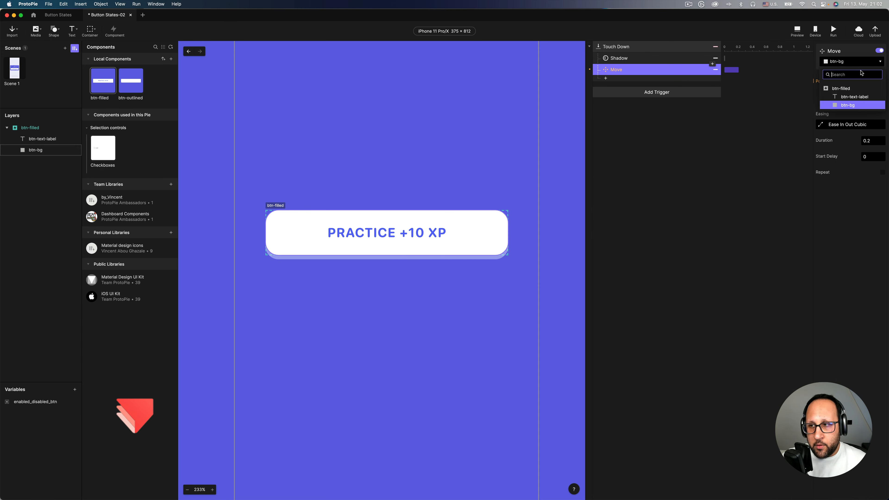
{"action": "left_click", "coordinate": [849, 91]}
{"action": "left_click", "coordinate": [870, 95]}
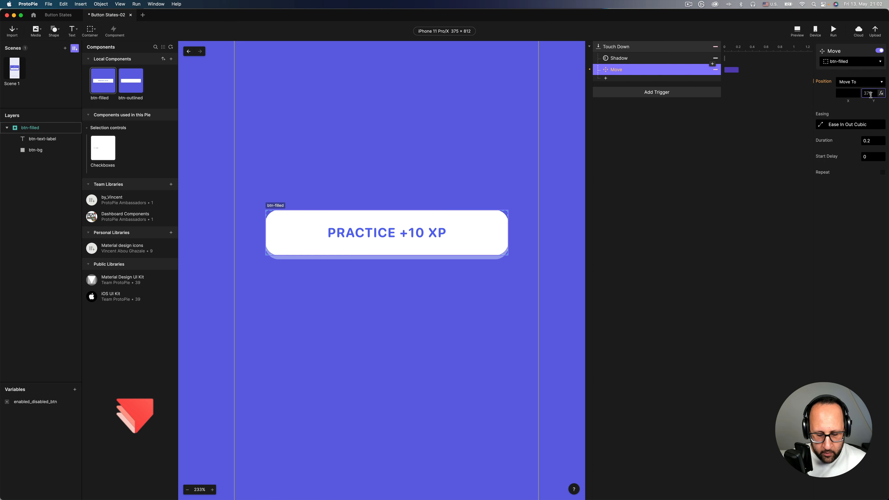
{"action": "type", "text": "5"}
{"action": "key", "text": "Return"}
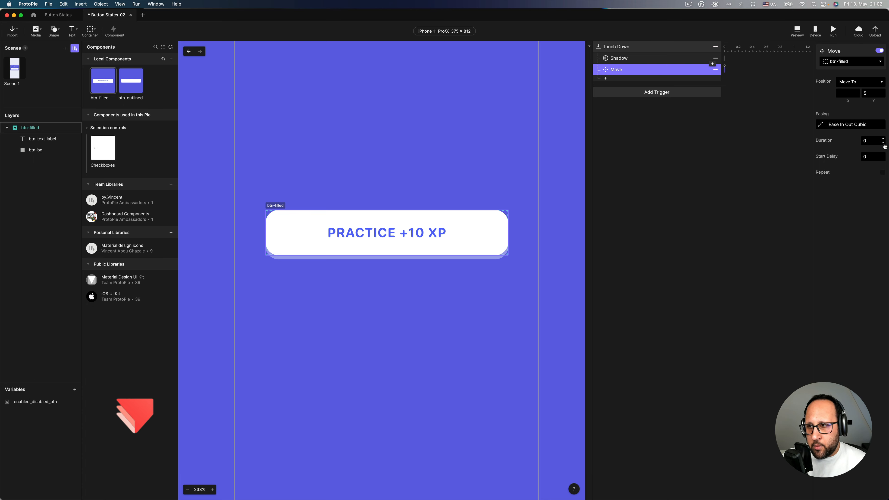
{"action": "left_click", "coordinate": [738, 122]}
- Preview the btn-filled component in an enlarged preview window and test its touch-down behaviour
{"action": "left_click", "coordinate": [797, 32]}
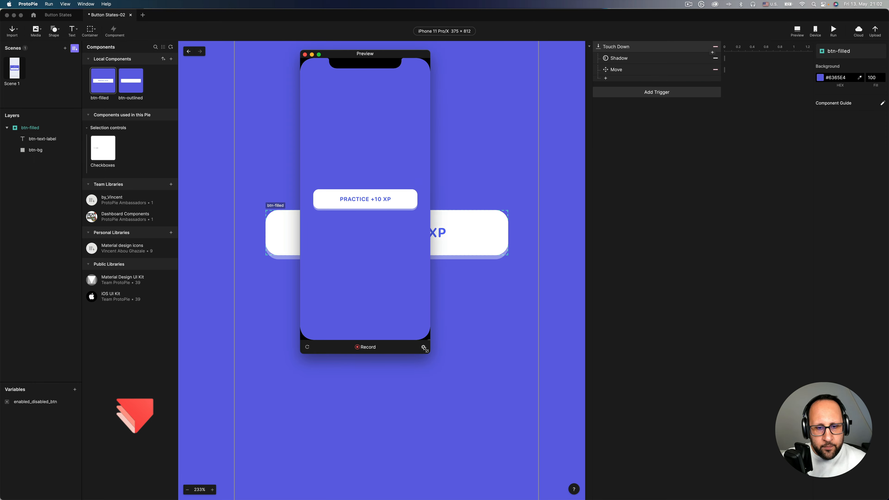
{"action": "left_click_drag", "start_coordinate": [430, 353], "coordinate": [478, 474]}
{"action": "left_click", "coordinate": [441, 266]}
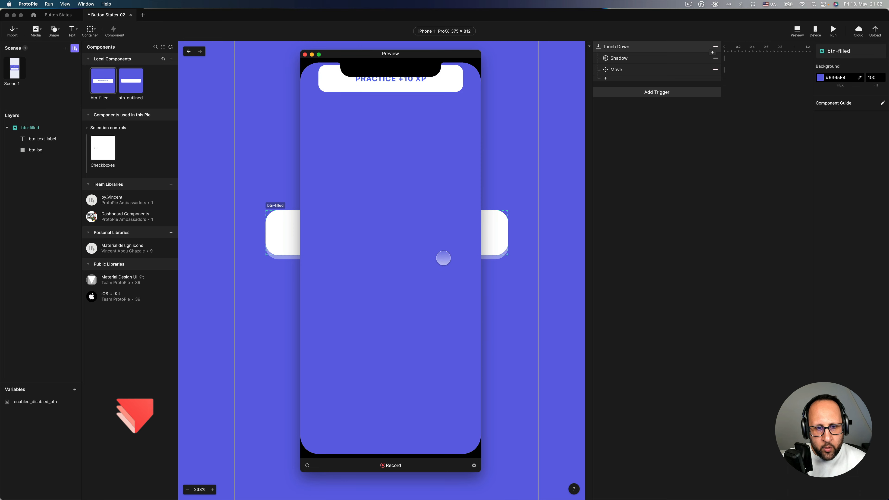
{"action": "left_click", "coordinate": [641, 136]}
- Change the position mode of the Touch Down Move response to Move By
{"action": "left_click", "coordinate": [630, 71]}
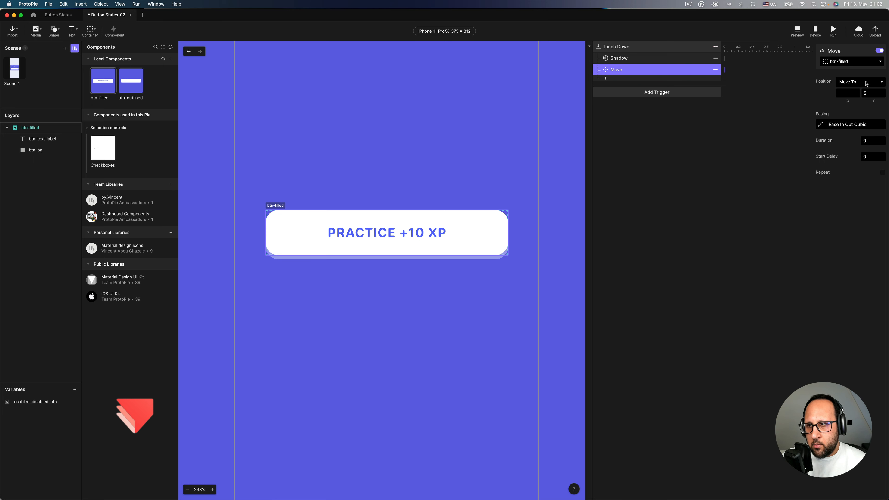
{"action": "left_click", "coordinate": [872, 83]}
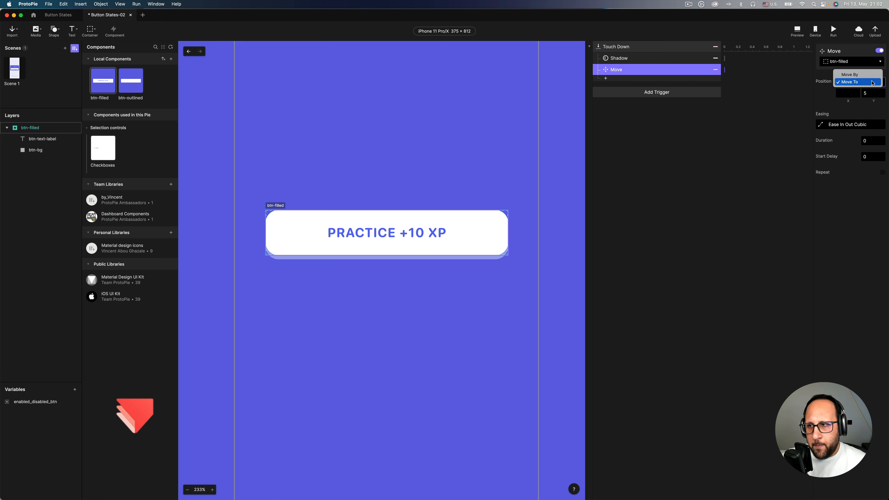
{"action": "left_click", "coordinate": [850, 75]}
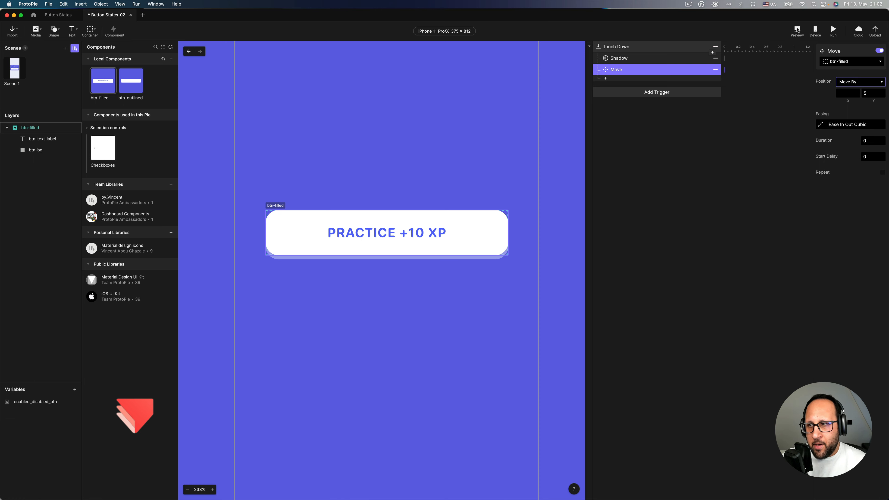
- Preview the component again, test the PRACTICE +10 XP button before and after restarting the preview, and close the preview
{"action": "left_click", "coordinate": [797, 30]}
{"action": "left_click", "coordinate": [436, 253]}
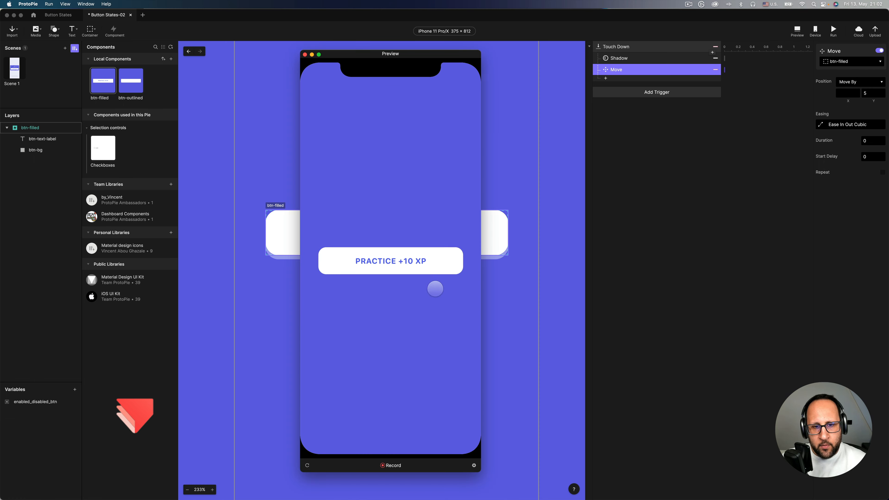
{"action": "left_click", "coordinate": [307, 465]}
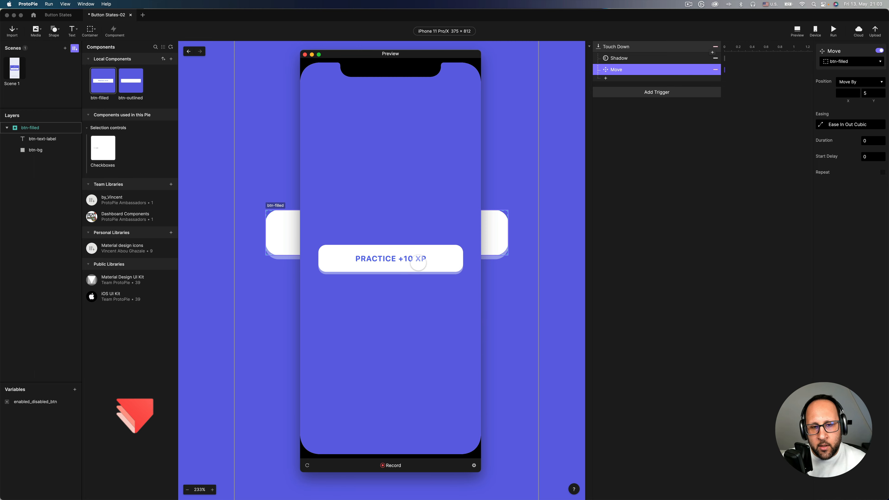
{"action": "left_click", "coordinate": [422, 260]}
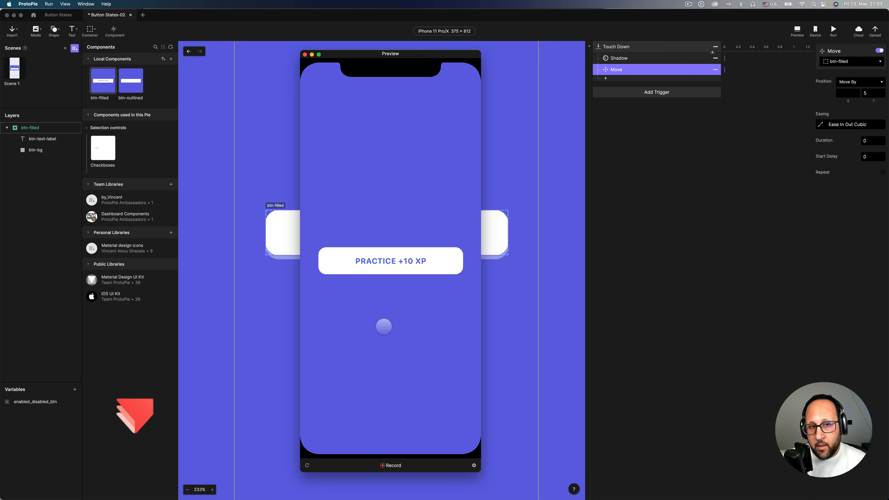
{"action": "left_click", "coordinate": [304, 54]}
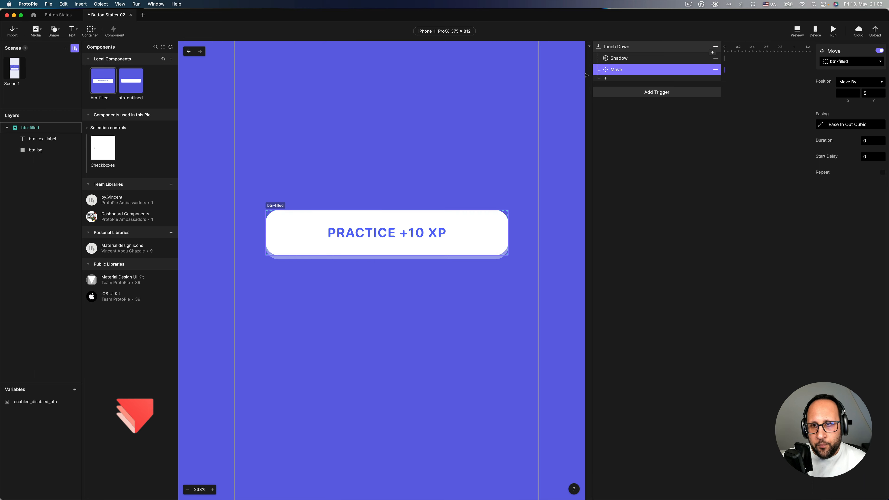
- Add a Touch Up trigger to the btn-filled component's interactions
{"action": "left_click", "coordinate": [633, 122]}
{"action": "left_click", "coordinate": [629, 93]}
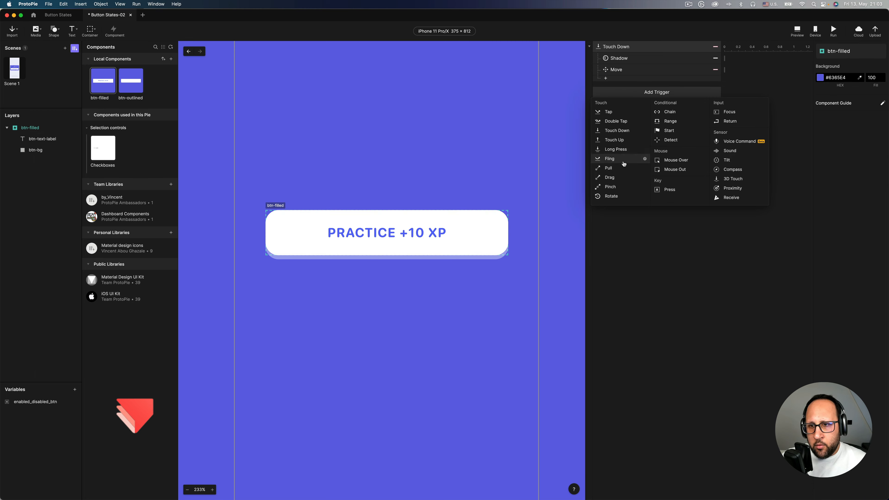
{"action": "left_click", "coordinate": [619, 141]}
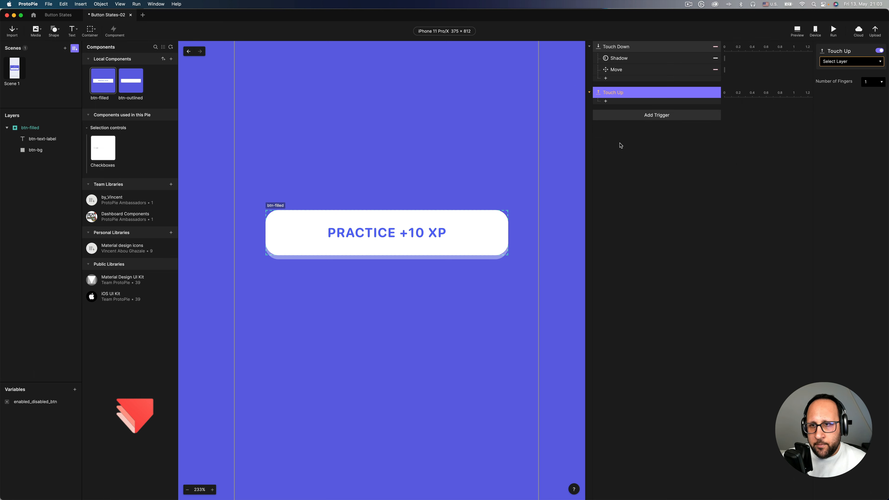
- Copy the Shadow and Move responses from the Touch Down trigger into the Touch Up trigger
{"action": "left_click", "coordinate": [629, 70]}
{"action": "left_click", "coordinate": [628, 60], "text": "shift"}
{"action": "key", "text": "super+c"}
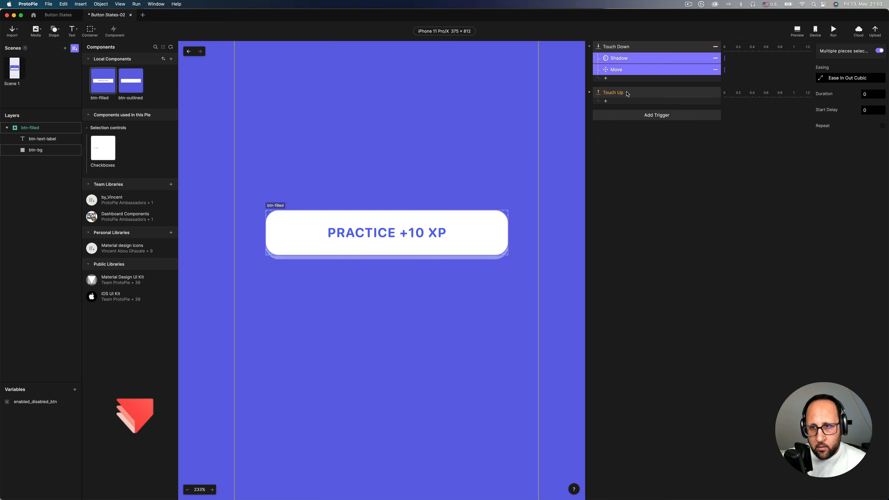
{"action": "left_click", "coordinate": [626, 93]}
{"action": "key", "text": "super+v"}
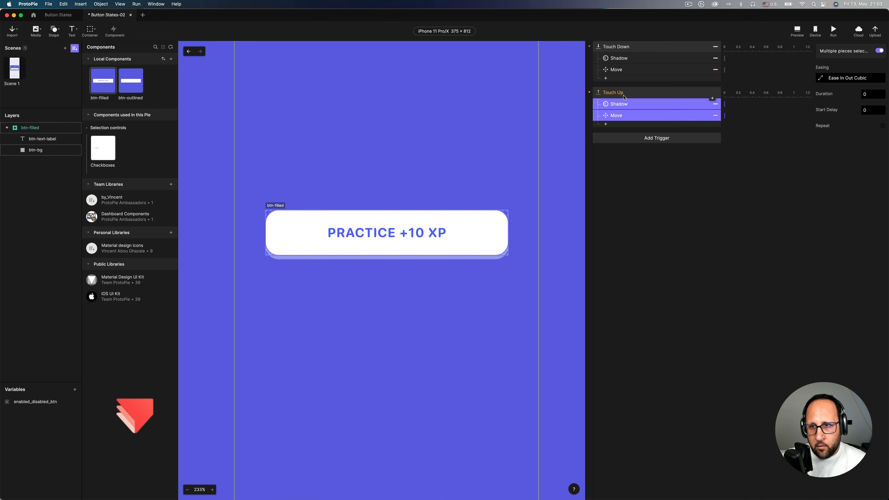
- Assign btn-filled as the target layer of the Touch Up trigger
{"action": "left_click", "coordinate": [613, 95]}
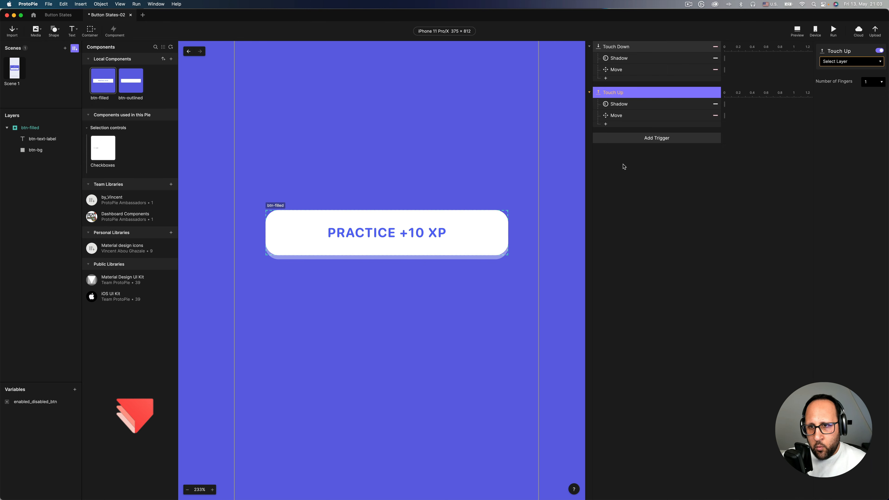
{"action": "left_click", "coordinate": [623, 163]}
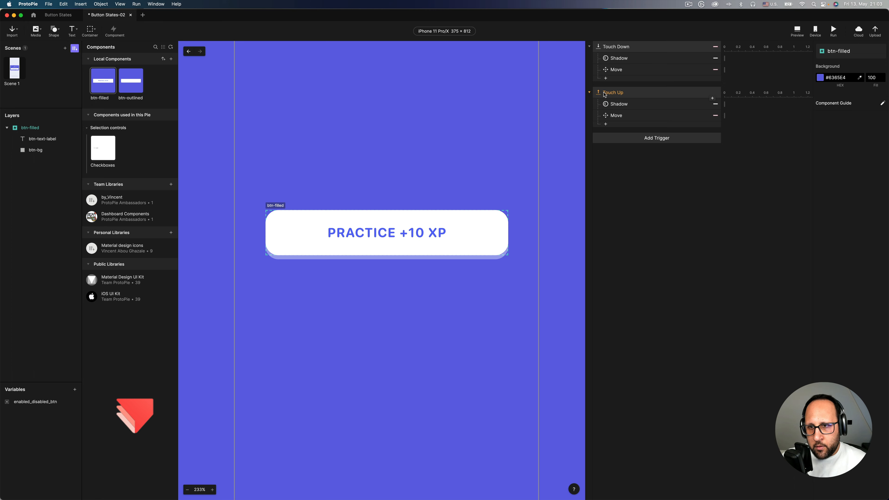
{"action": "left_click", "coordinate": [613, 93]}
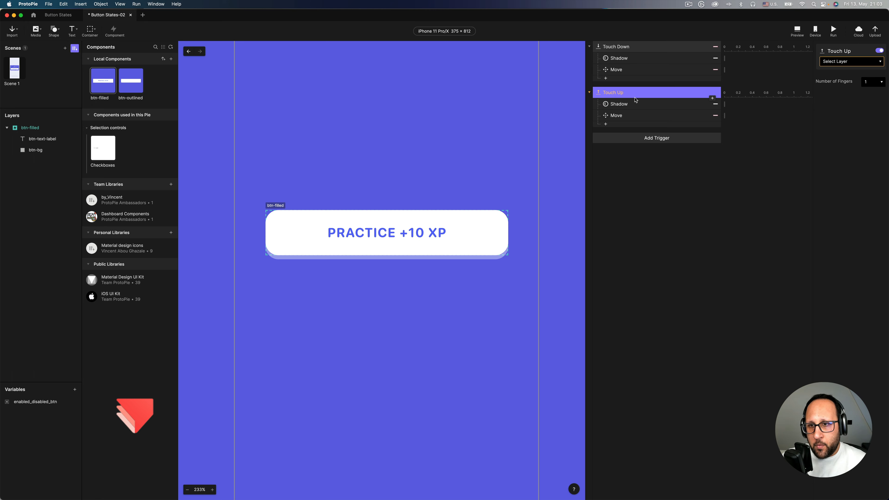
{"action": "left_click", "coordinate": [846, 62]}
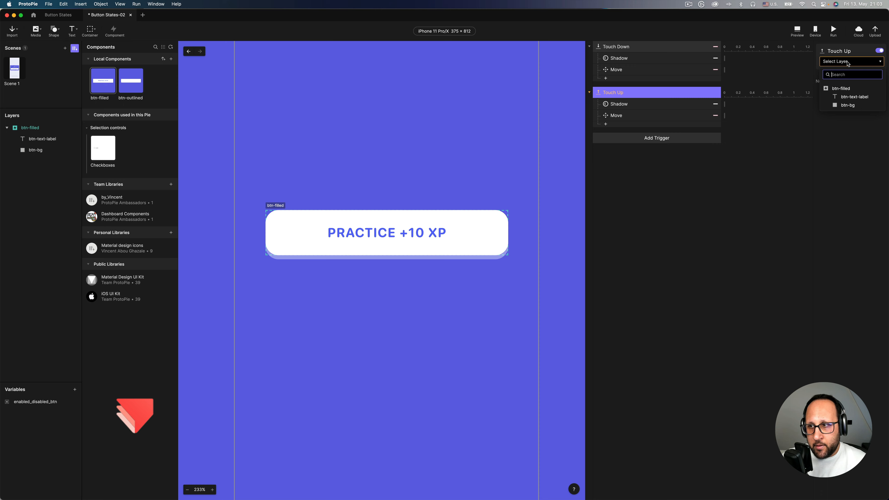
{"action": "left_click", "coordinate": [851, 90]}
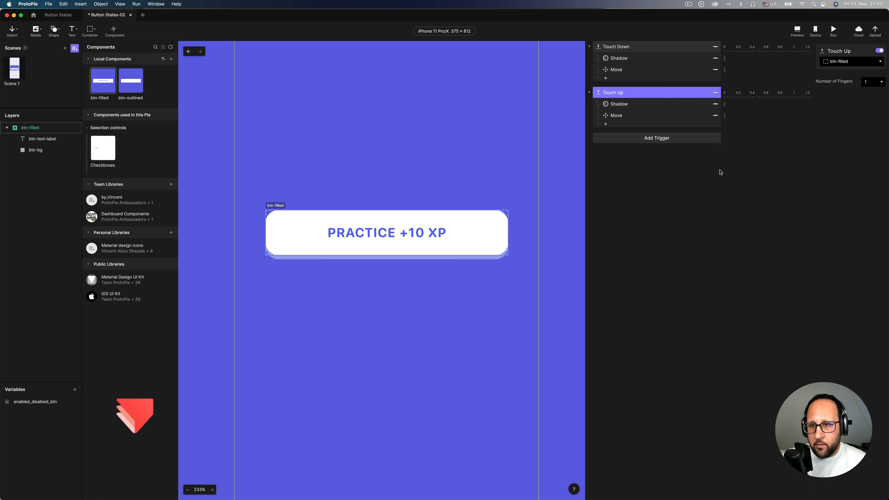
- Set the fill opacity of the Touch Up trigger's Shadow response to 40
{"action": "left_click", "coordinate": [642, 105]}
{"action": "left_click", "coordinate": [876, 93]}
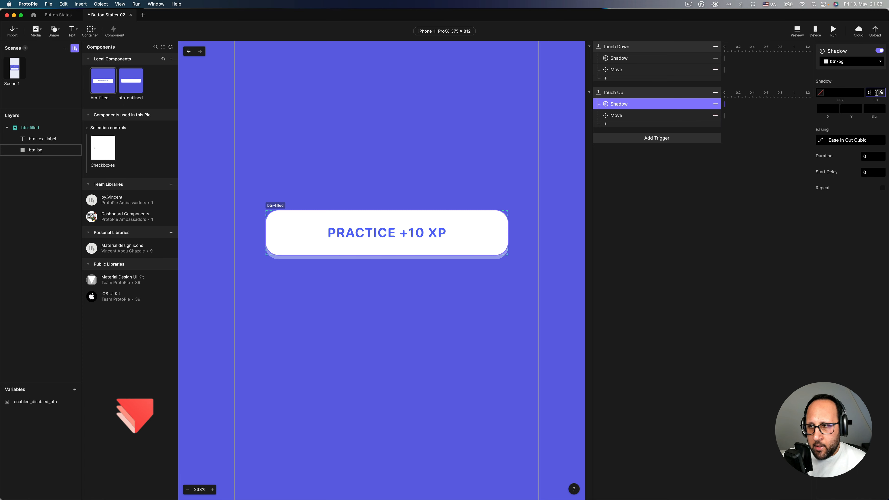
{"action": "type", "text": "40"}
{"action": "key", "text": "Return"}
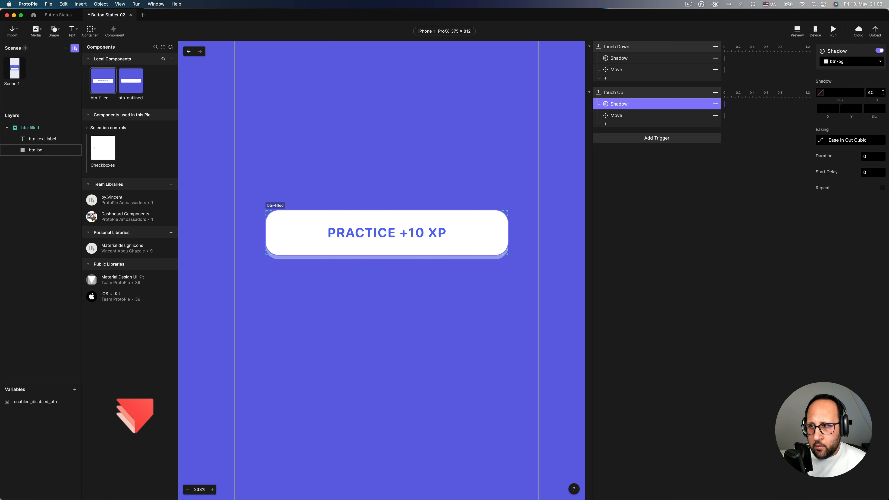
- Set the Y distance of the Touch Up trigger's Move By response to -5
{"action": "left_click", "coordinate": [629, 117]}
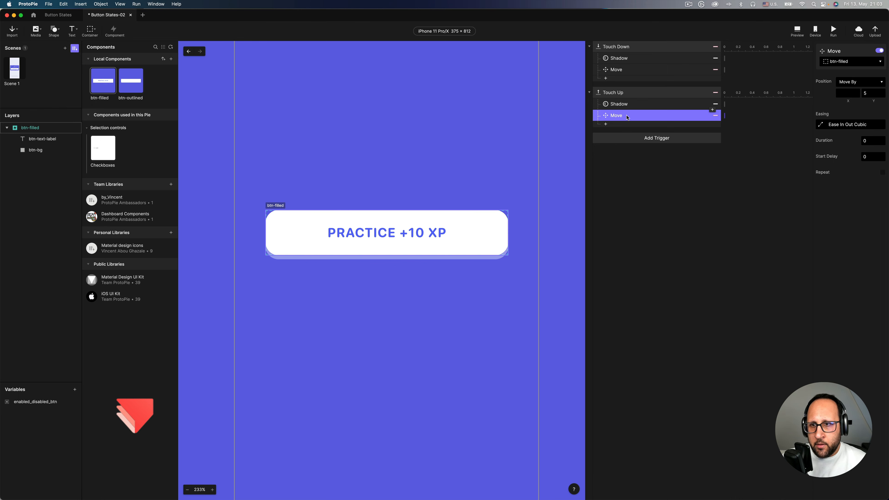
{"action": "left_click", "coordinate": [871, 93]}
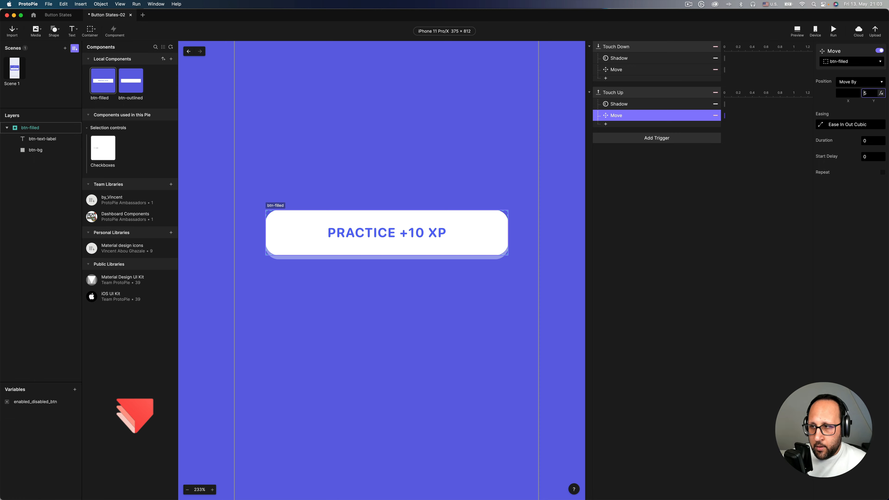
{"action": "type", "text": "-"}
{"action": "key", "text": "Return"}
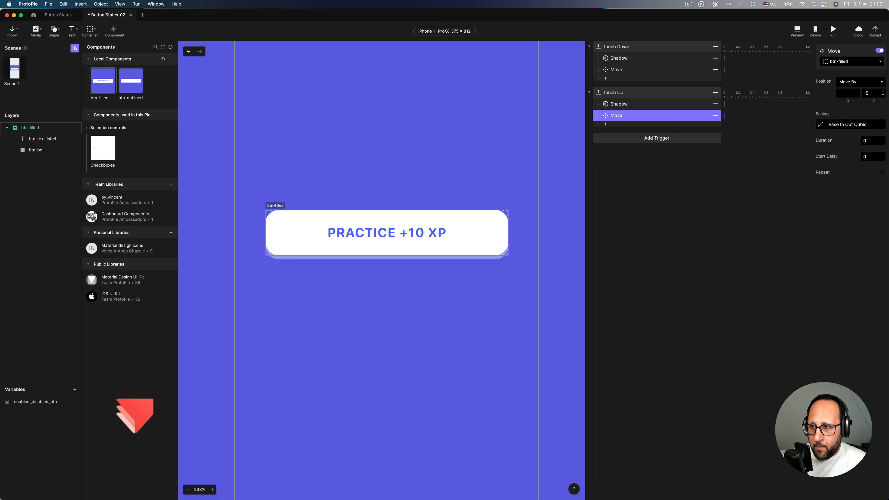
- Preview the btn-filled component and test its touch down and touch up states by repeatedly pressing the button
{"action": "left_click", "coordinate": [798, 32]}
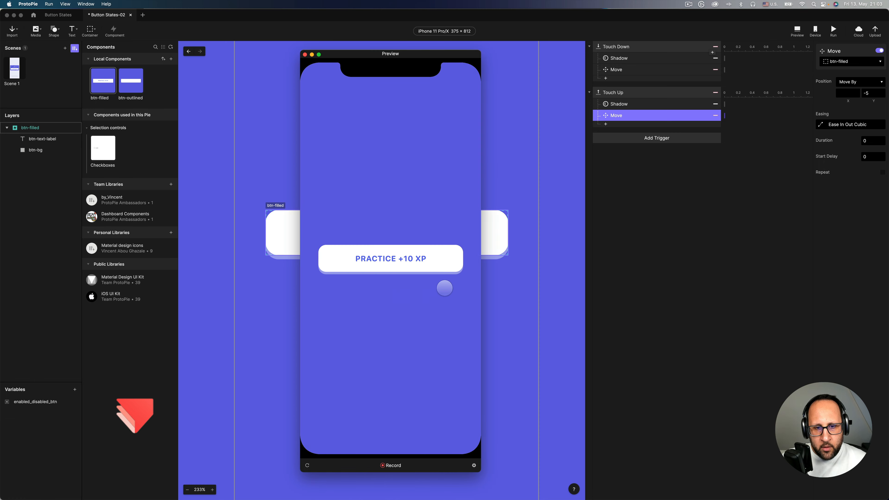
{"action": "left_click", "coordinate": [445, 258]}
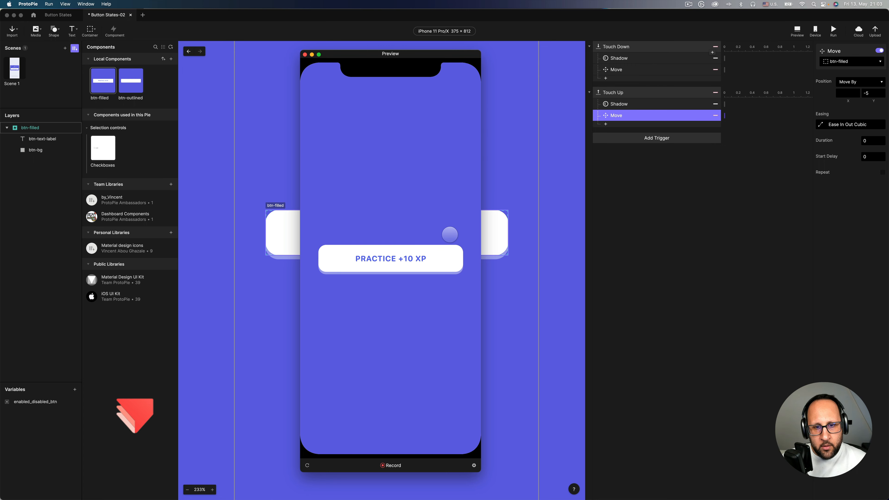
{"action": "left_click", "coordinate": [448, 258]}
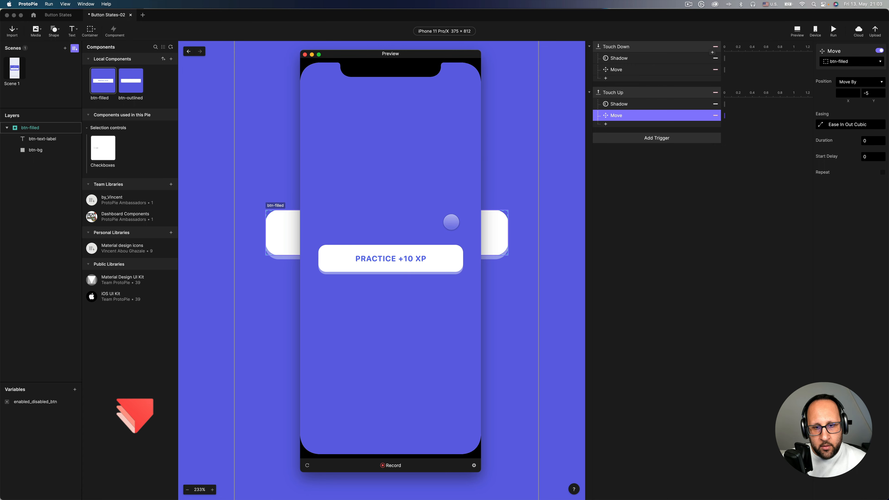
{"action": "left_click", "coordinate": [448, 262]}
{"action": "left_click", "coordinate": [448, 261]}
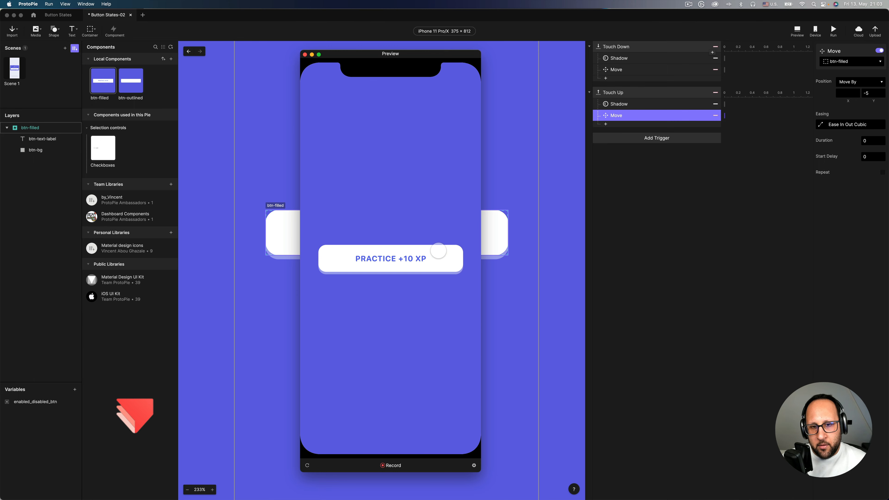
{"action": "left_click", "coordinate": [456, 266]}
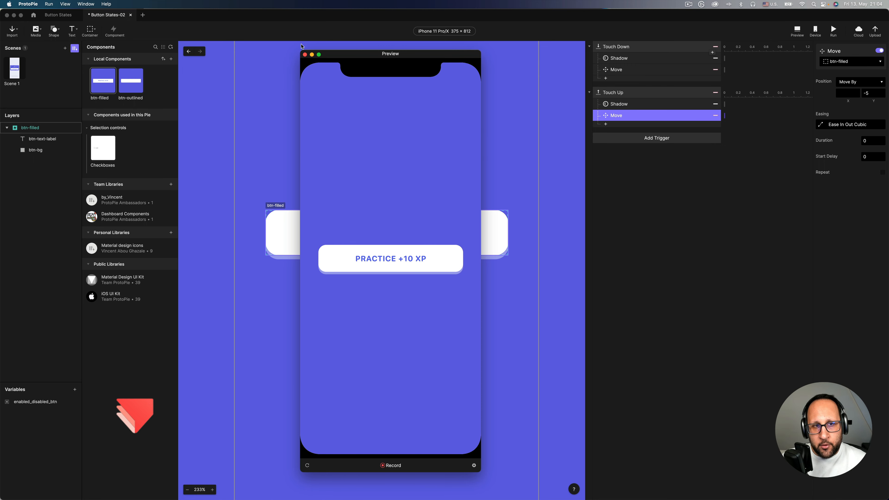
{"action": "left_click", "coordinate": [305, 55]}
{"action": "left_click", "coordinate": [635, 177]}
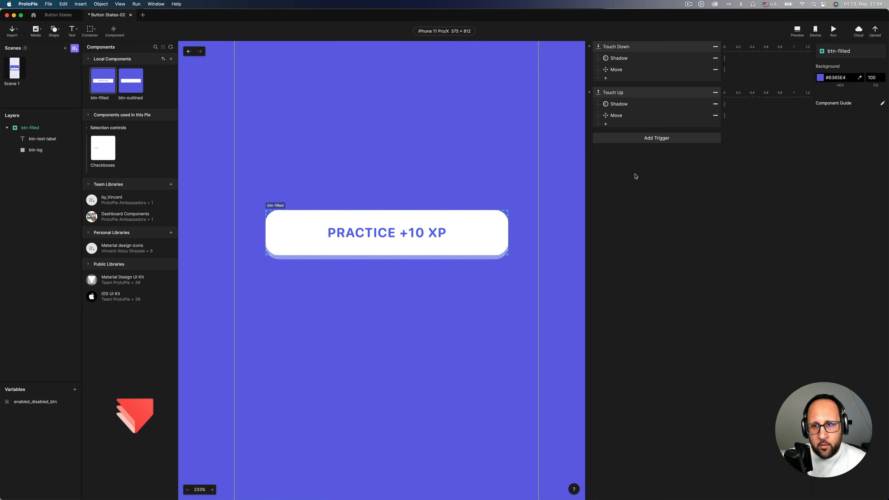
- Add a Mouse Over trigger and assign btn-filled as its target layer
{"action": "left_click", "coordinate": [628, 138]}
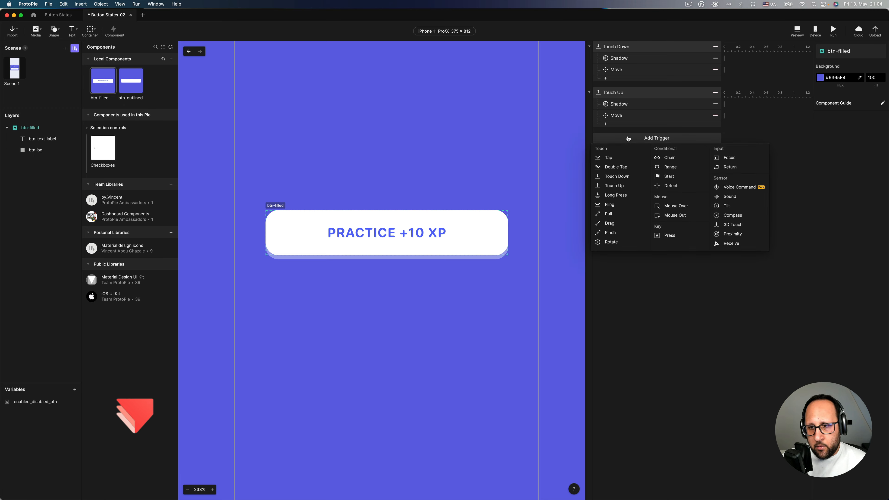
{"action": "left_click", "coordinate": [687, 206]}
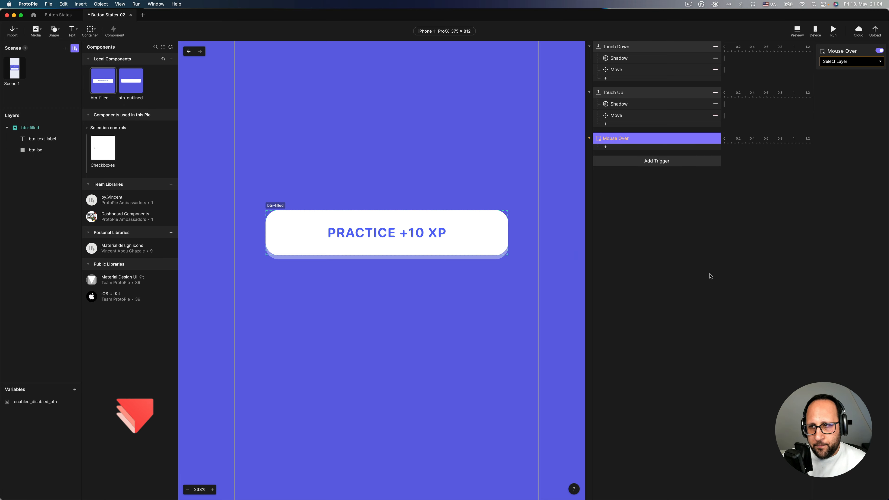
{"action": "left_click", "coordinate": [840, 62]}
{"action": "left_click", "coordinate": [840, 89]}
- Add an Opacity response to the Mouse Over trigger and set its opacity to 70
{"action": "left_click", "coordinate": [605, 147]}
{"action": "left_click", "coordinate": [621, 191]}
{"action": "left_click", "coordinate": [872, 92]}
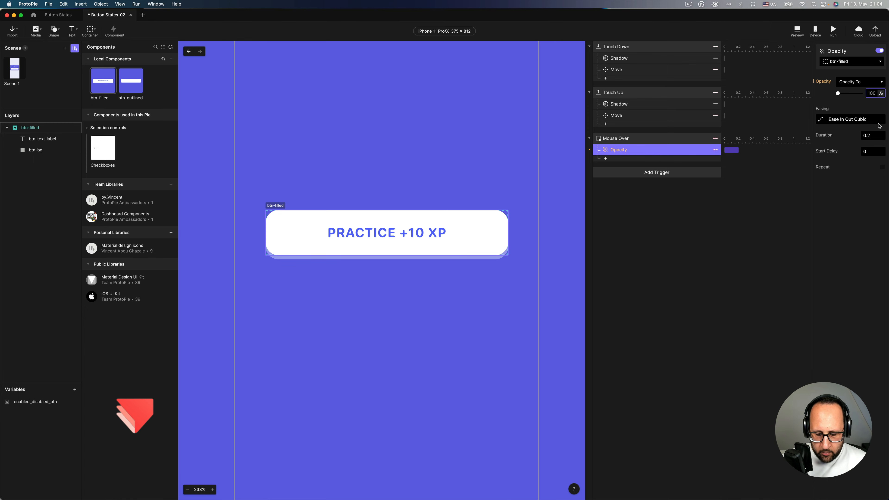
{"action": "type", "text": "70"}
{"action": "key", "text": "Return"}
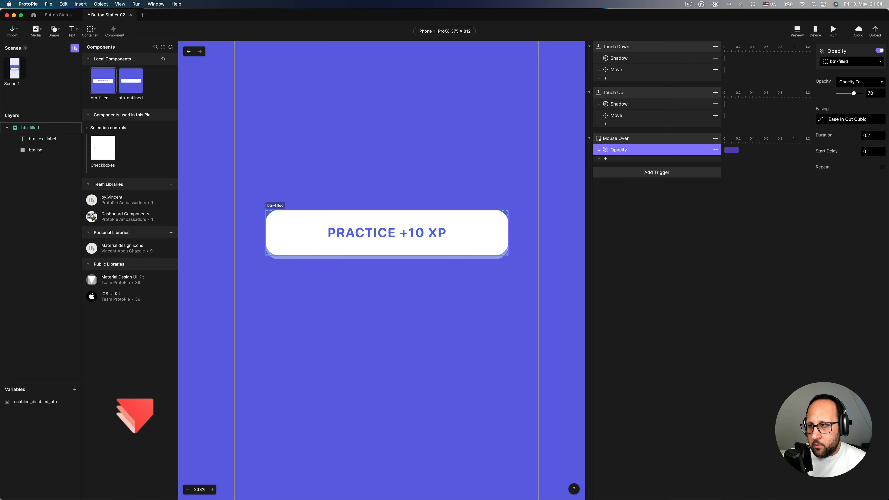
- Set the Mouse Over Opacity response to Ease Out easing with a duration of 0.1
{"action": "left_click", "coordinate": [821, 119]}
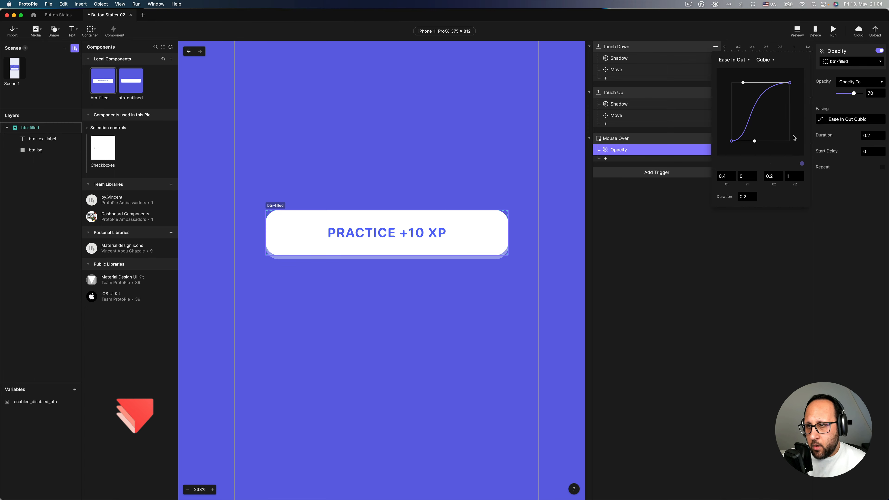
{"action": "left_click", "coordinate": [732, 62]}
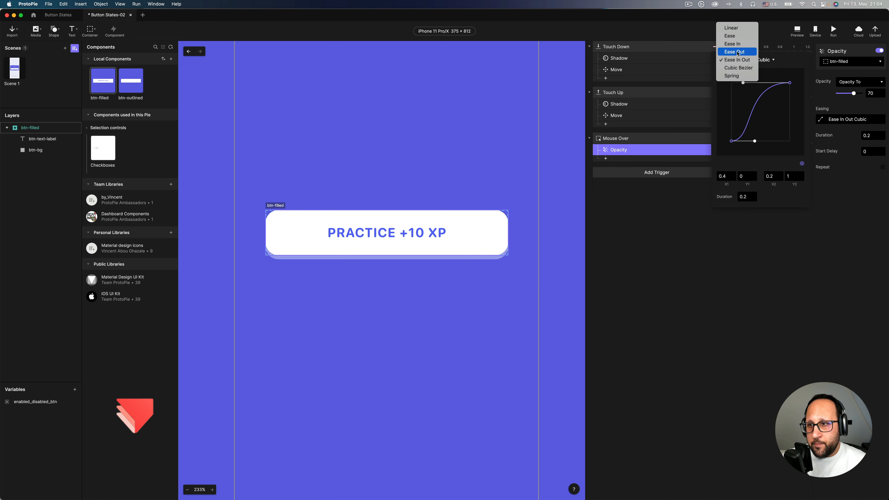
{"action": "left_click", "coordinate": [737, 51]}
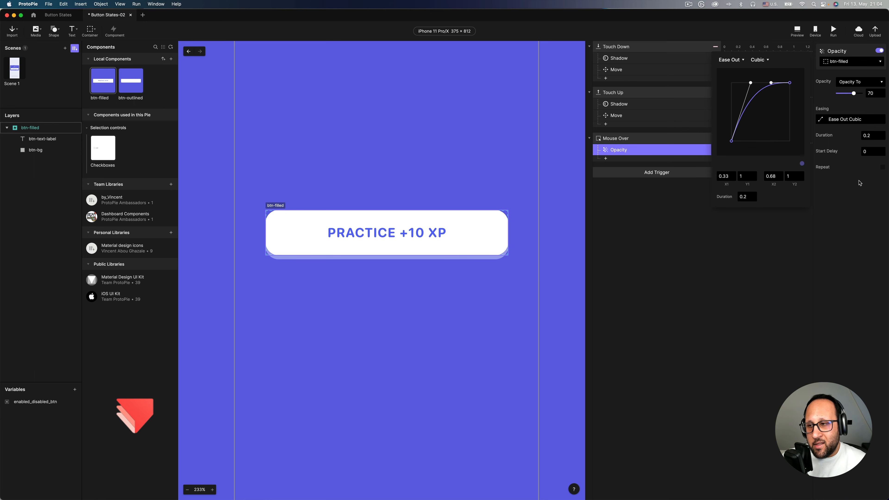
{"action": "left_click", "coordinate": [871, 190]}
{"action": "left_click", "coordinate": [876, 137]}
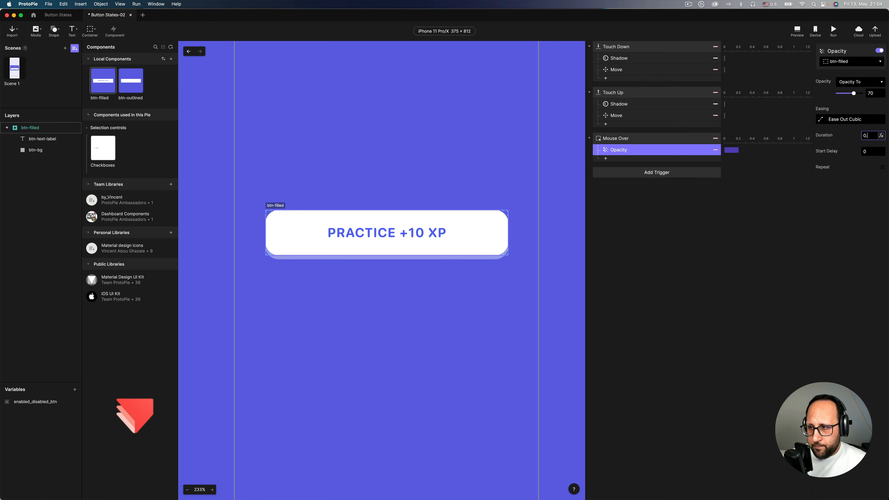
{"action": "key", "text": "BackSpace"}
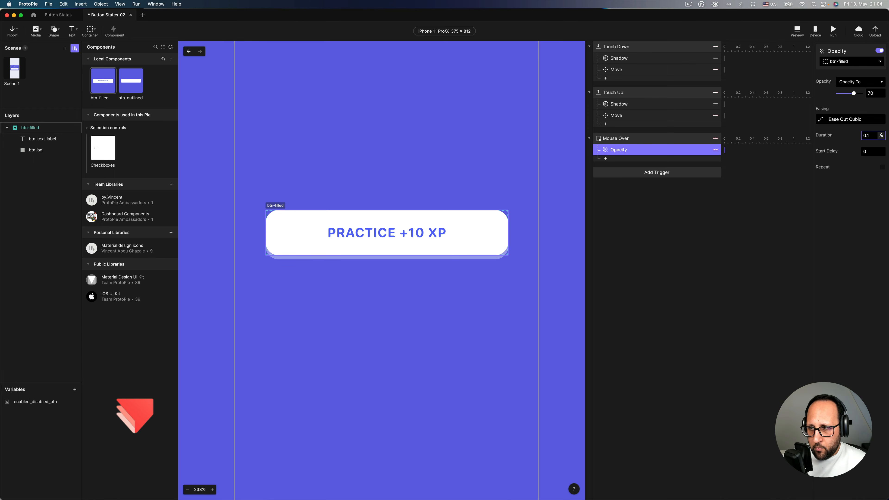
{"action": "key", "text": "Return"}
- Add a Mouse Out trigger and assign btn-filled as its target layer
{"action": "left_click", "coordinate": [630, 191]}
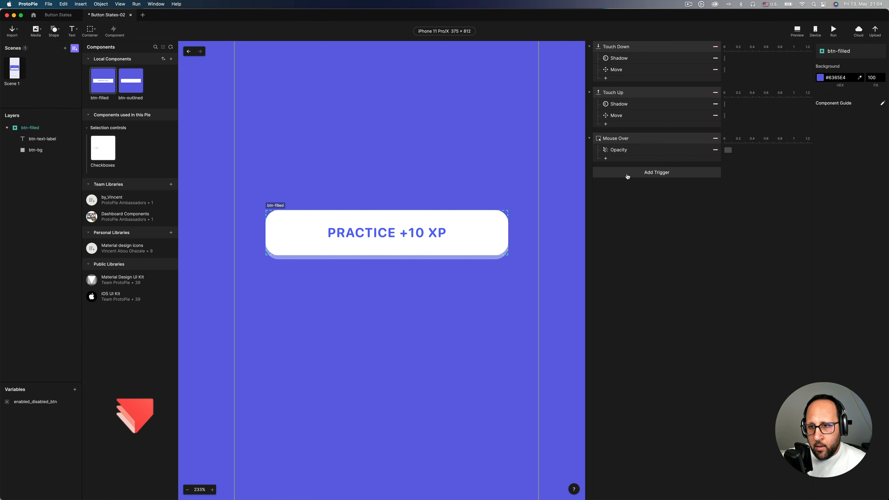
{"action": "left_click", "coordinate": [628, 174]}
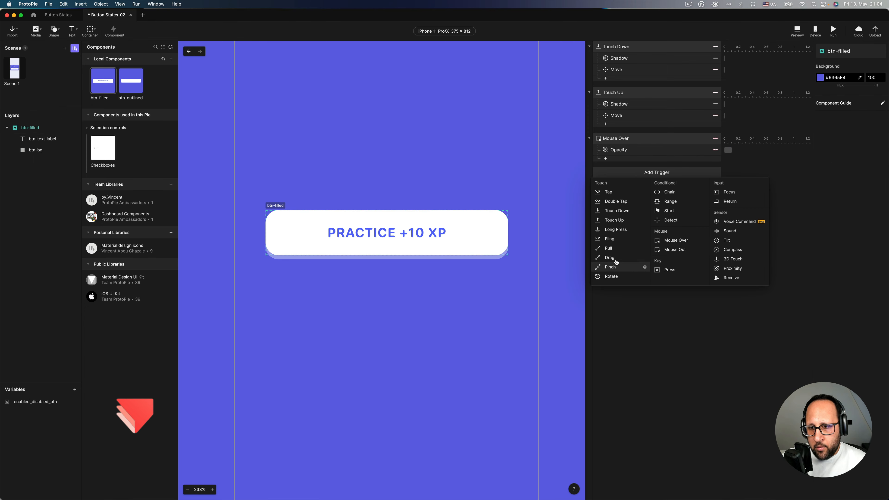
{"action": "left_click", "coordinate": [670, 250]}
{"action": "left_click", "coordinate": [858, 61]}
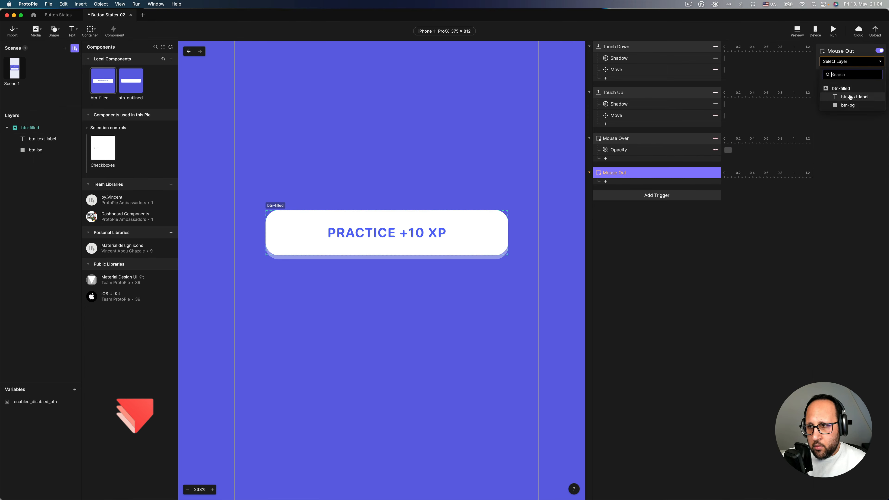
{"action": "left_click", "coordinate": [849, 92]}
- Copy the Opacity response from Mouse Over into the Mouse Out trigger and set the copy's opacity to 100
{"action": "left_click", "coordinate": [624, 150]}
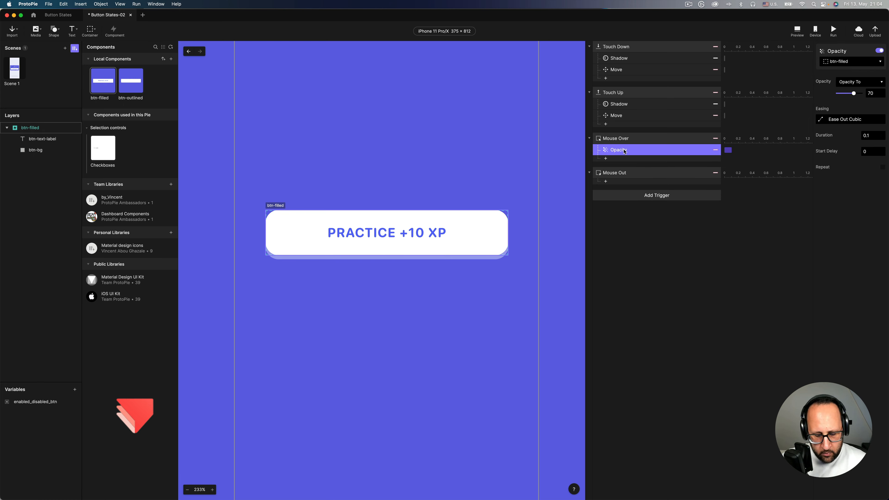
{"action": "left_click", "coordinate": [629, 173]}
{"action": "key", "text": "super+v"}
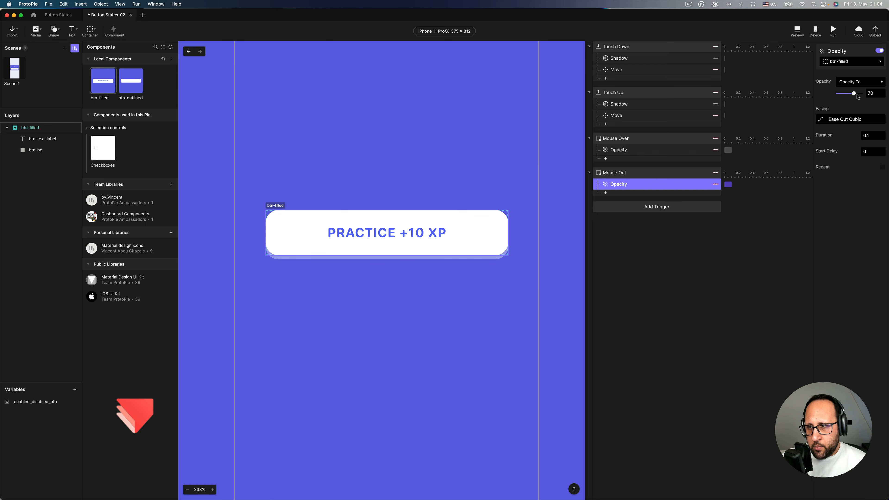
{"action": "left_click", "coordinate": [870, 94]}
{"action": "key", "text": "BackSpace"}
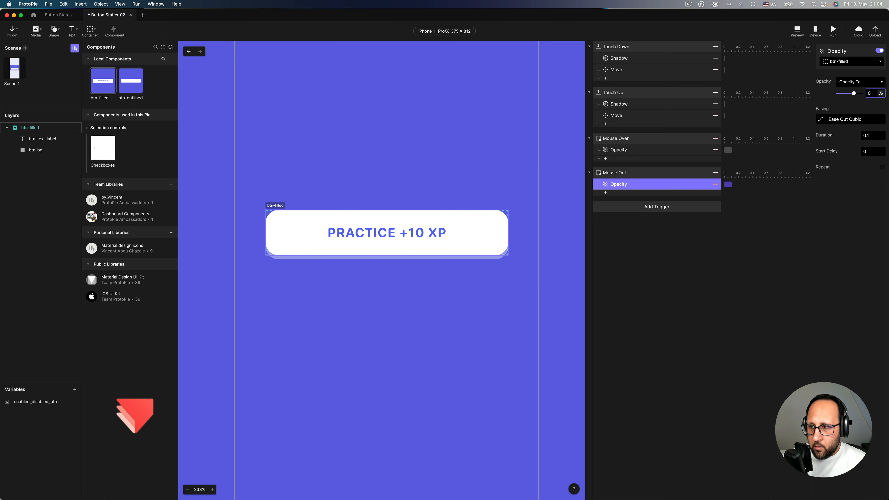
{"action": "type", "text": "100"}
{"action": "key", "text": "Return"}
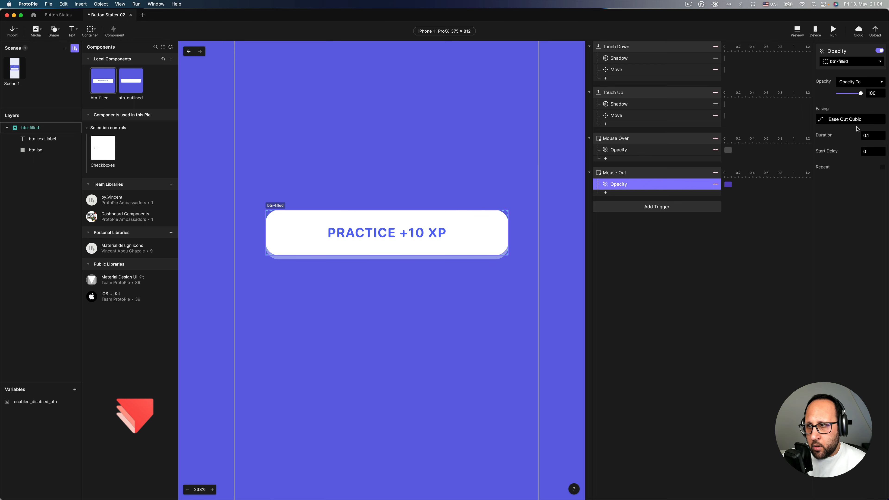
- Preview the hover effect and try an opacity of 85 for the Mouse Over Opacity response
{"action": "left_click", "coordinate": [797, 31]}
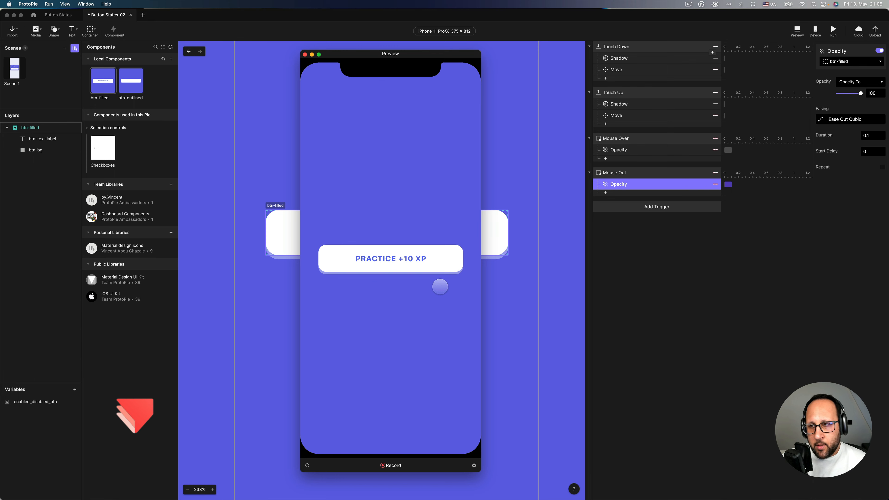
{"action": "left_click", "coordinate": [652, 163]}
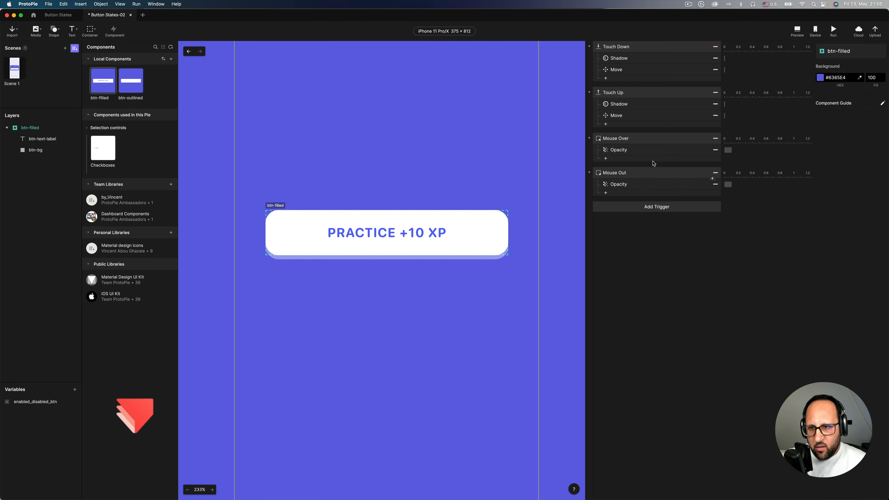
{"action": "left_click", "coordinate": [646, 151]}
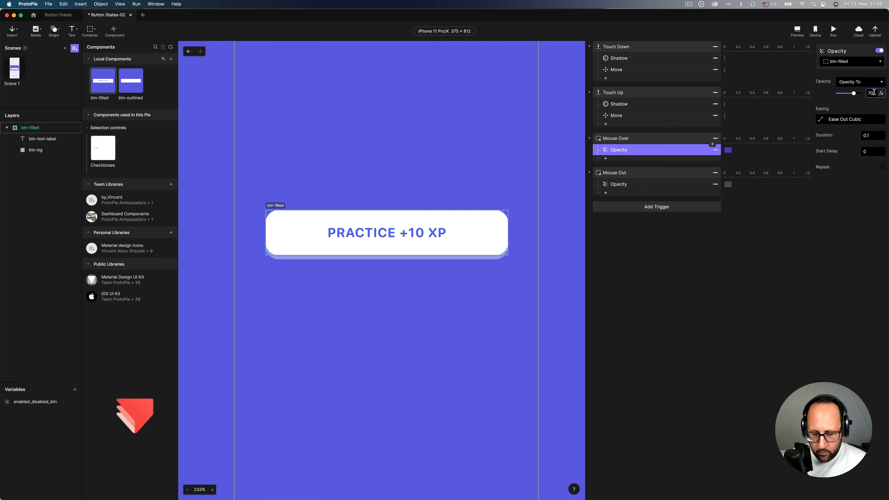
{"action": "key", "text": "BackSpace"}
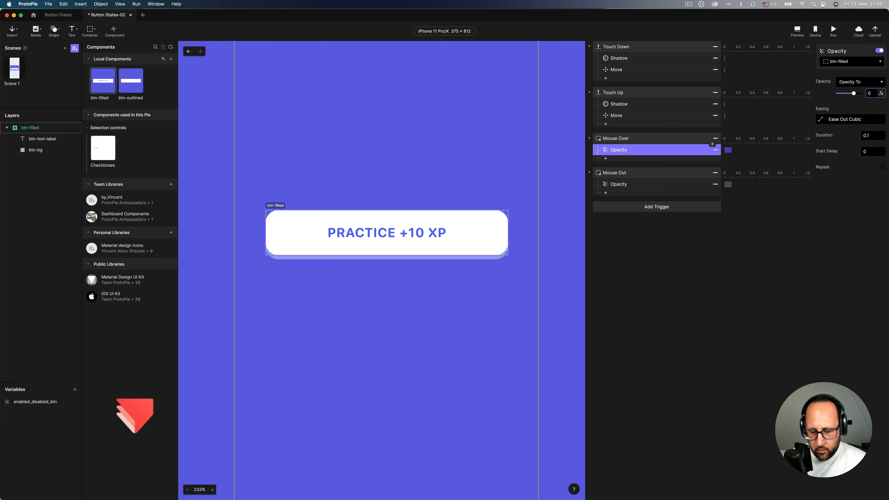
{"action": "type", "text": "85"}
{"action": "key", "text": "Delete"}
{"action": "key", "text": "Return"}
{"action": "key", "text": "super+p"}
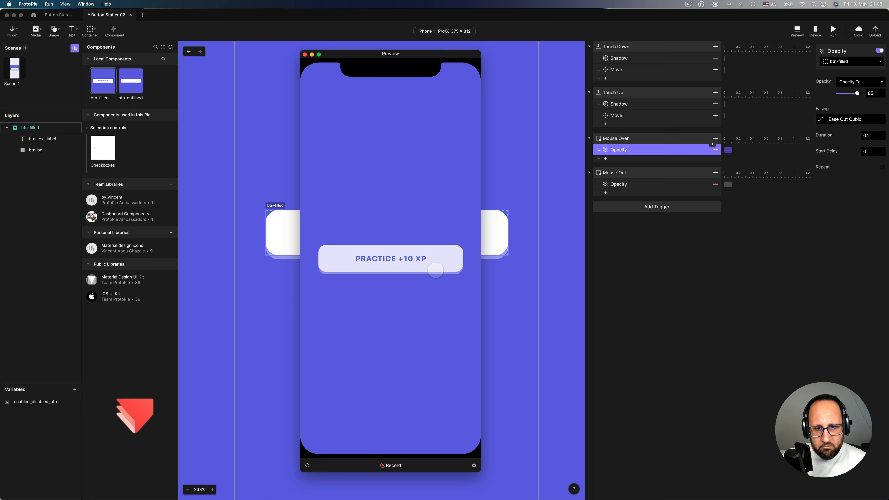
{"action": "left_click", "coordinate": [833, 213]}
- Set the Mouse Over Opacity response to 90 and test the button's hover and press states in the preview
{"action": "double_click", "coordinate": [872, 95]}
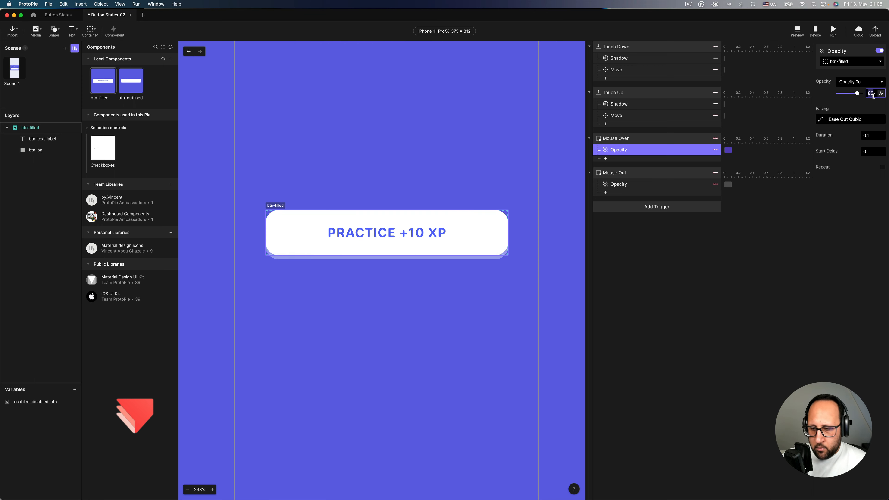
{"action": "type", "text": "90"}
{"action": "key", "text": "Return"}
{"action": "key", "text": "super+p"}
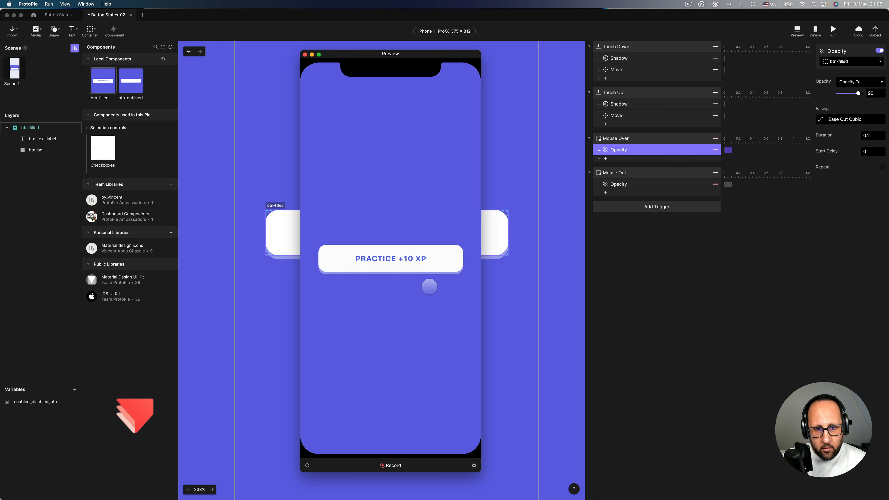
{"action": "left_click", "coordinate": [443, 263]}
{"action": "left_click", "coordinate": [443, 263]}
{"action": "left_click", "coordinate": [443, 263]}
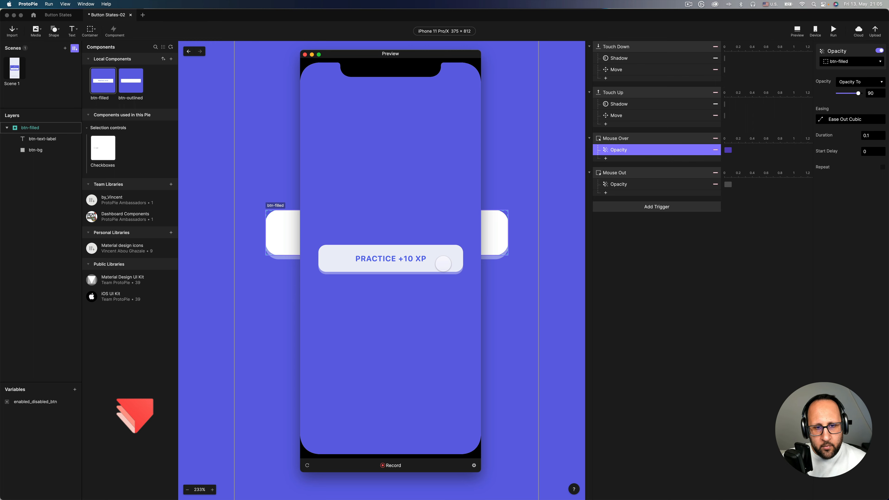
{"action": "left_click", "coordinate": [304, 54]}
{"action": "left_click", "coordinate": [603, 239]}
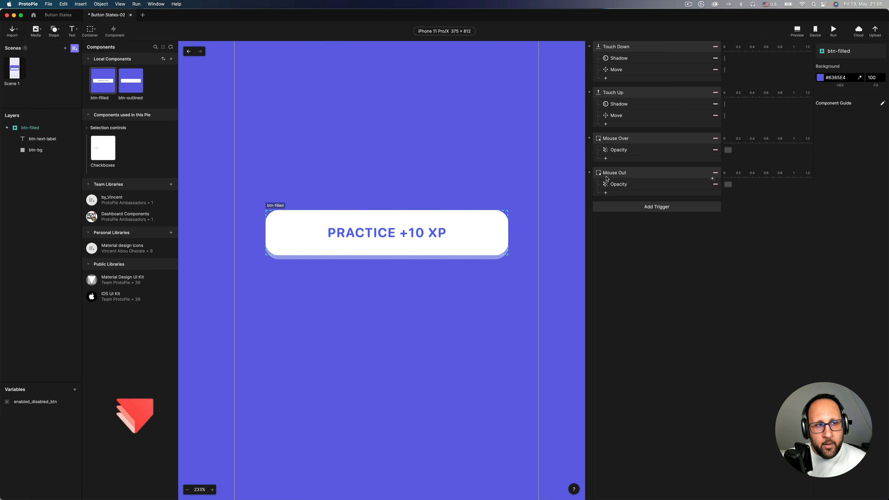
- Copy all four triggers with their responses from btn-filled into btn-outlined and assign btn-outlined as their target layer
{"action": "left_click", "coordinate": [617, 172]}
{"action": "left_click", "coordinate": [624, 48], "text": "shift"}
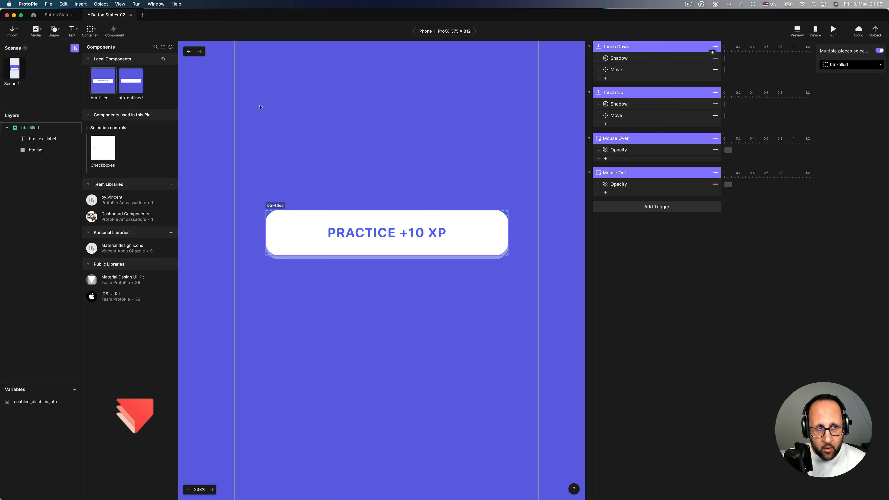
{"action": "left_click", "coordinate": [134, 92]}
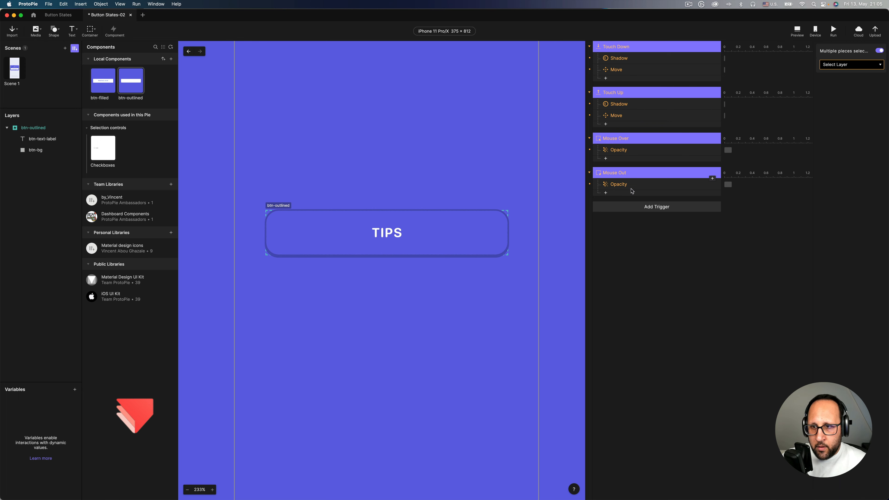
{"action": "left_click", "coordinate": [855, 65]}
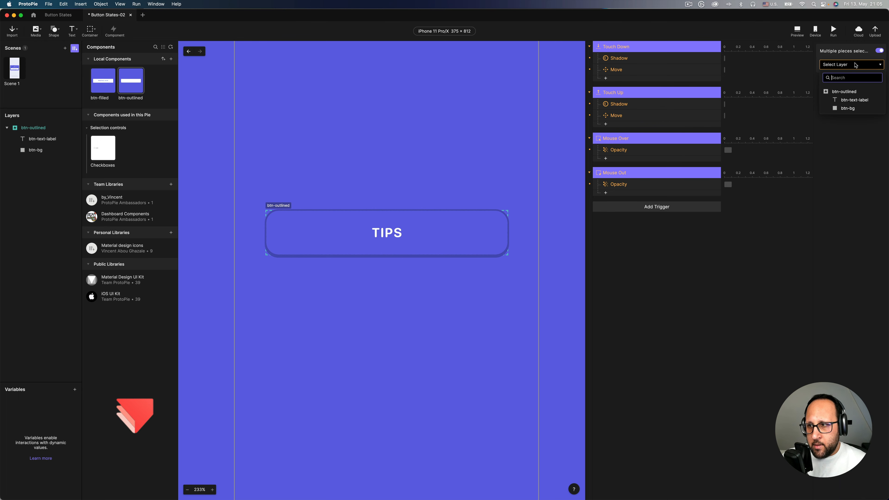
{"action": "left_click", "coordinate": [852, 92]}
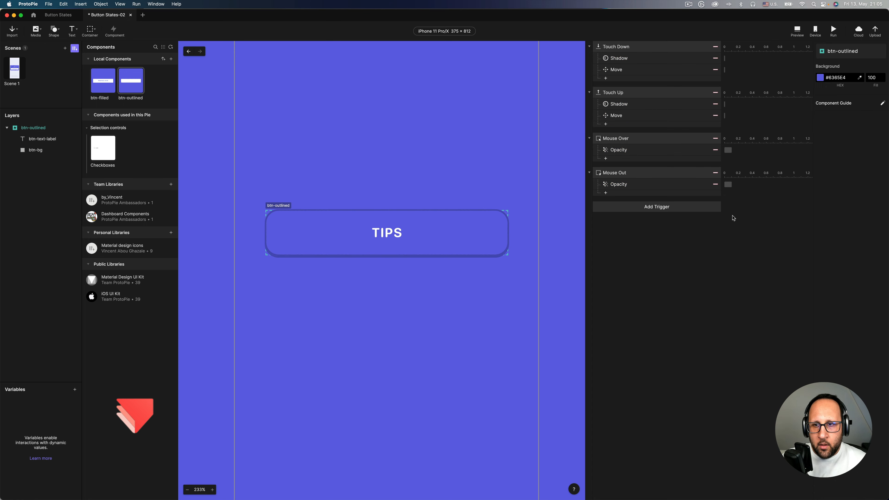
- Change the target layer of the Touch Down and Touch Up Shadow responses from btn-outlined to btn-bg
{"action": "left_click", "coordinate": [639, 59]}
{"action": "left_click", "coordinate": [677, 105], "text": "shift"}
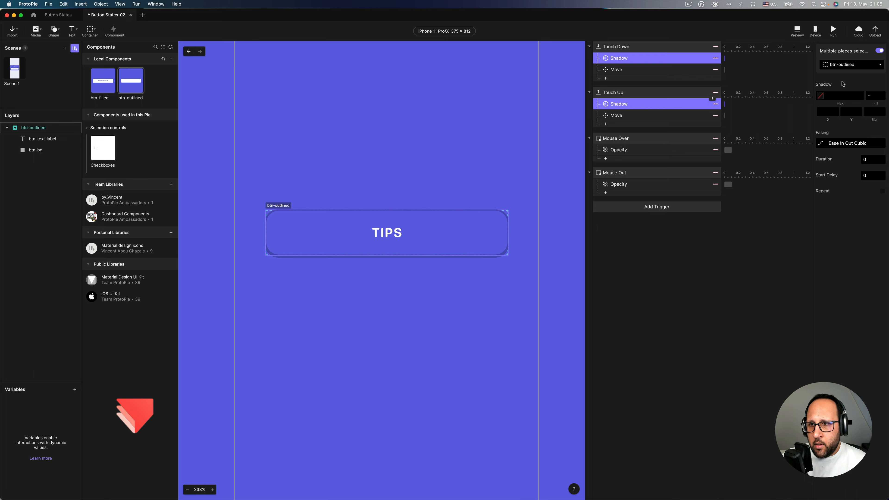
{"action": "left_click", "coordinate": [844, 66]}
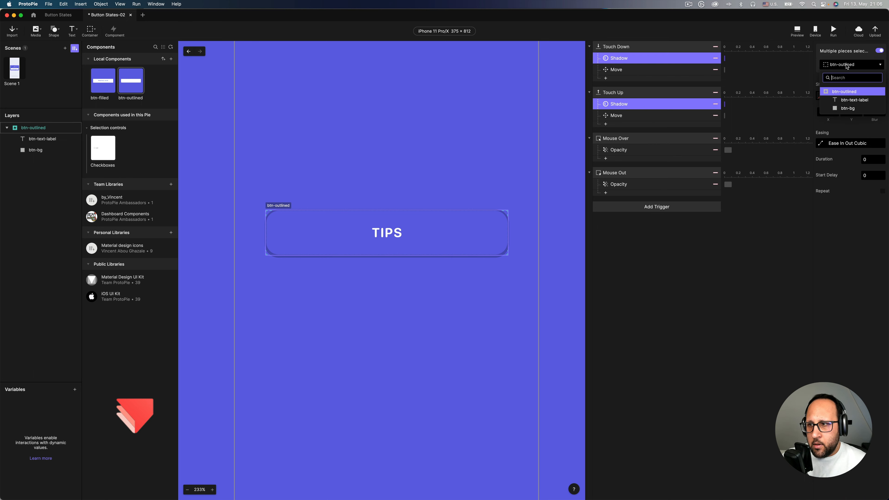
{"action": "left_click", "coordinate": [857, 111]}
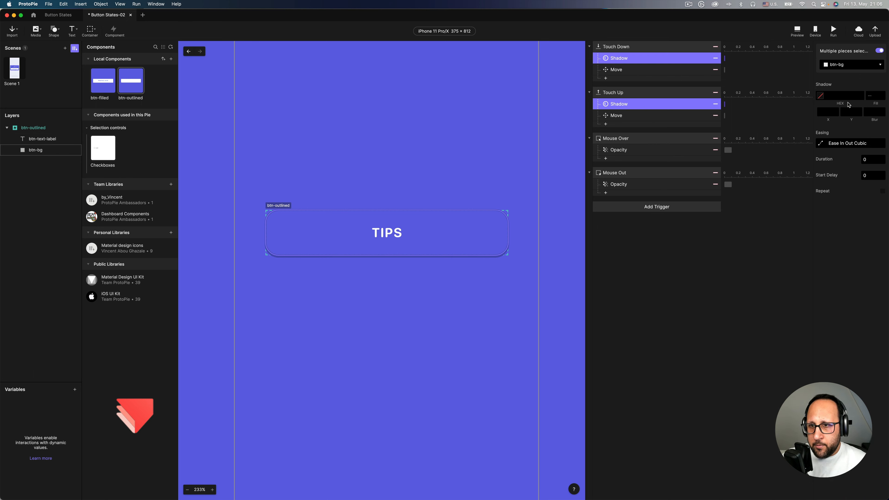
{"action": "left_click", "coordinate": [740, 278]}
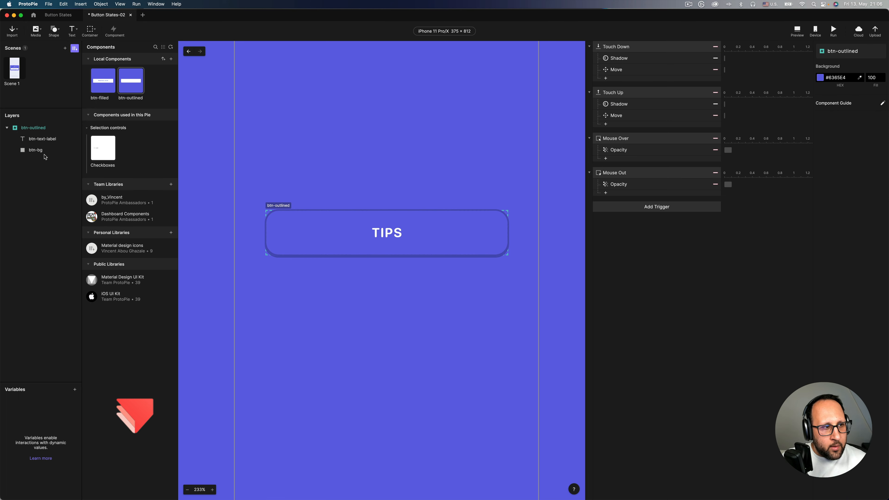
- Check the Y offset of btn-bg's shadow and set the Touch Down Move response to move by 2 in Y
{"action": "left_click", "coordinate": [36, 150]}
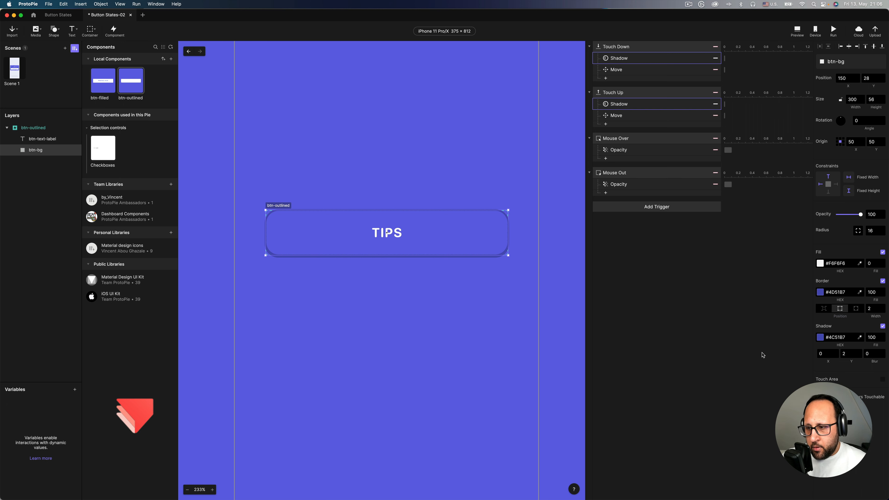
{"action": "left_click", "coordinate": [848, 353]}
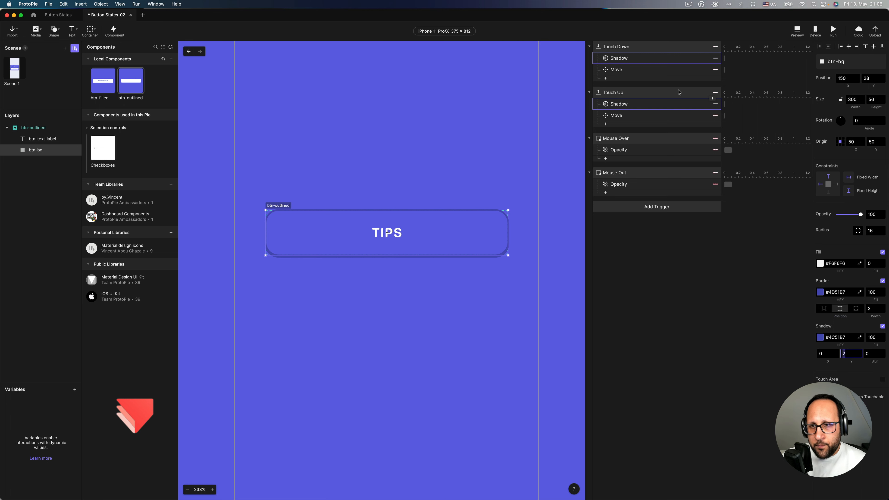
{"action": "left_click", "coordinate": [618, 71]}
{"action": "left_click", "coordinate": [620, 116], "text": "shift"}
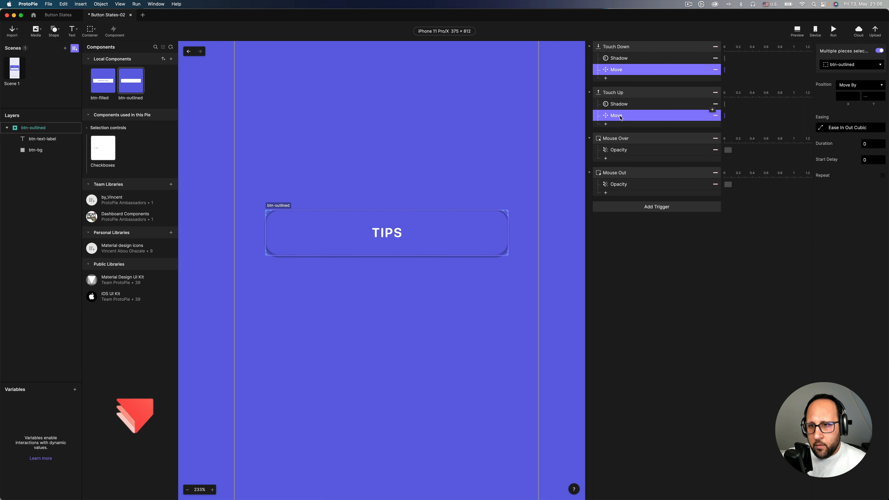
{"action": "left_click", "coordinate": [871, 97]}
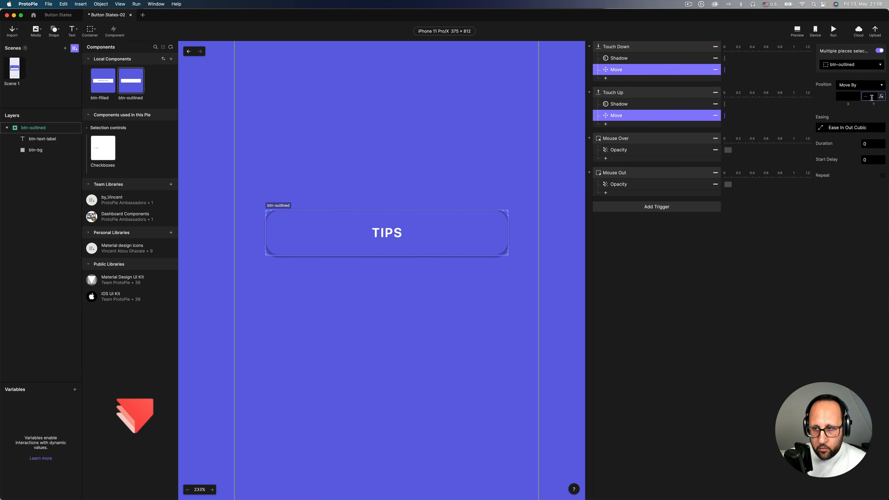
{"action": "left_click", "coordinate": [697, 72]}
{"action": "left_click", "coordinate": [870, 93]}
{"action": "type", "text": "5"}
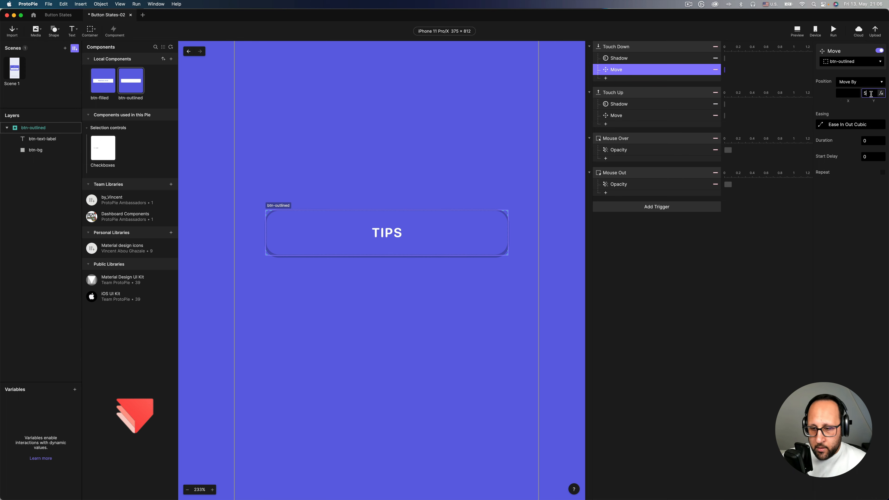
{"action": "key", "text": "BackSpace"}
{"action": "type", "text": "2"}
{"action": "key", "text": "Return"}
- Set the Touch Up Move response to move by -2 in Y
{"action": "left_click", "coordinate": [710, 112]}
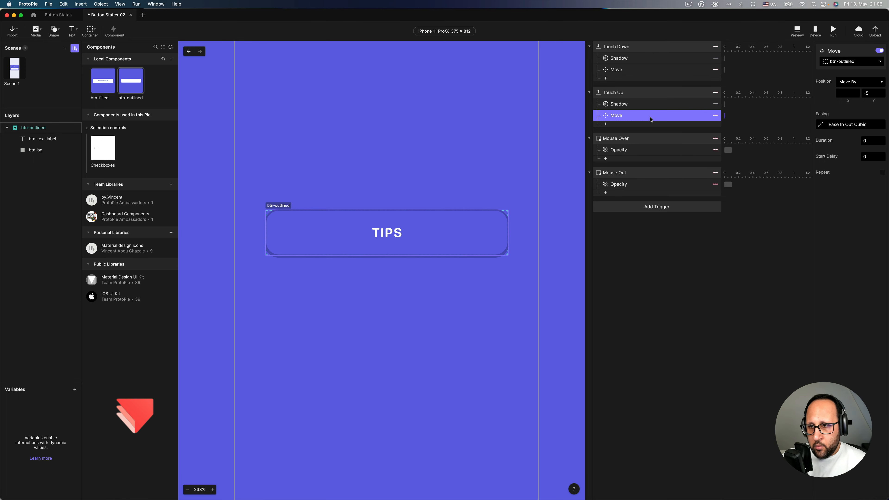
{"action": "left_click", "coordinate": [871, 93]}
{"action": "type", "text": "-5"}
{"action": "key", "text": "BackSpace"}
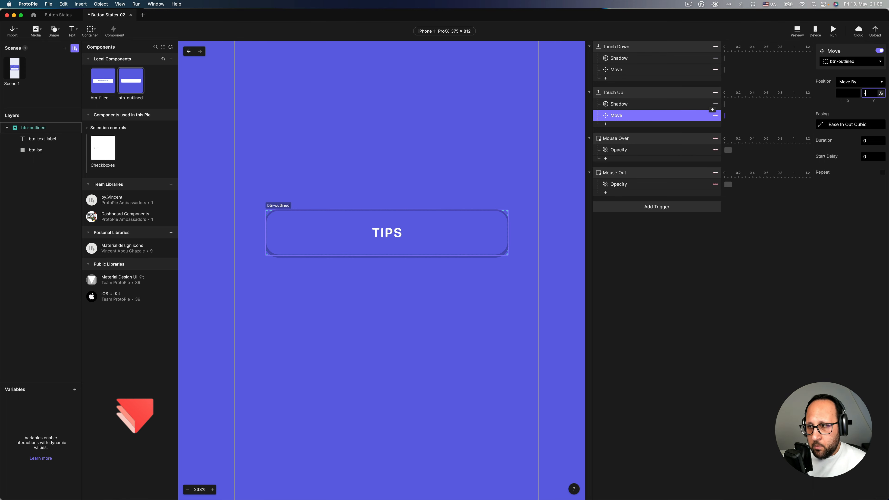
{"action": "type", "text": "2"}
{"action": "key", "text": "Return"}
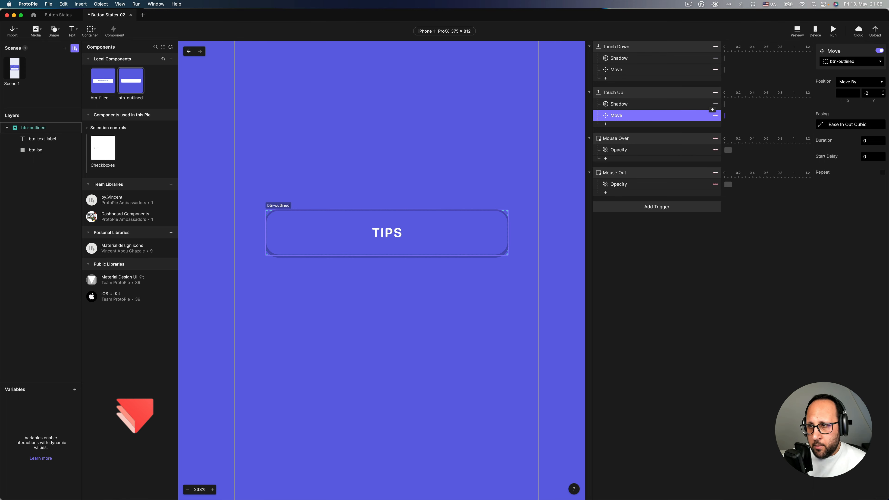
- Review the opacity settings and target layer of the Mouse Over and Mouse Out Opacity responses
{"action": "left_click", "coordinate": [624, 151]}
{"action": "left_click", "coordinate": [631, 186]}
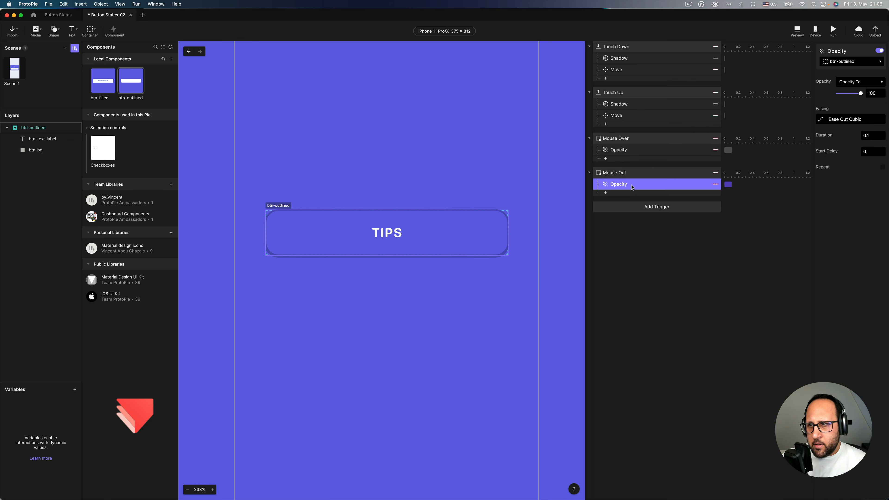
{"action": "left_click", "coordinate": [643, 153], "text": "shift"}
{"action": "left_click", "coordinate": [879, 64]}
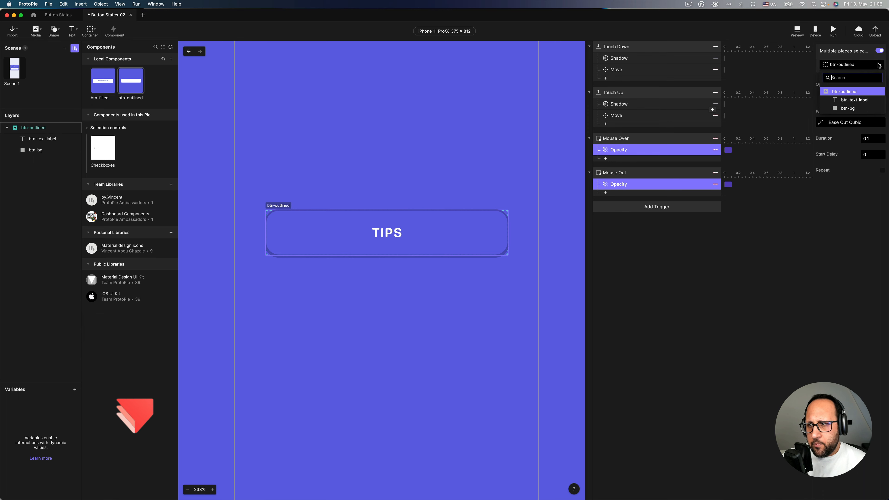
{"action": "left_click", "coordinate": [828, 242]}
{"action": "left_click", "coordinate": [744, 258]}
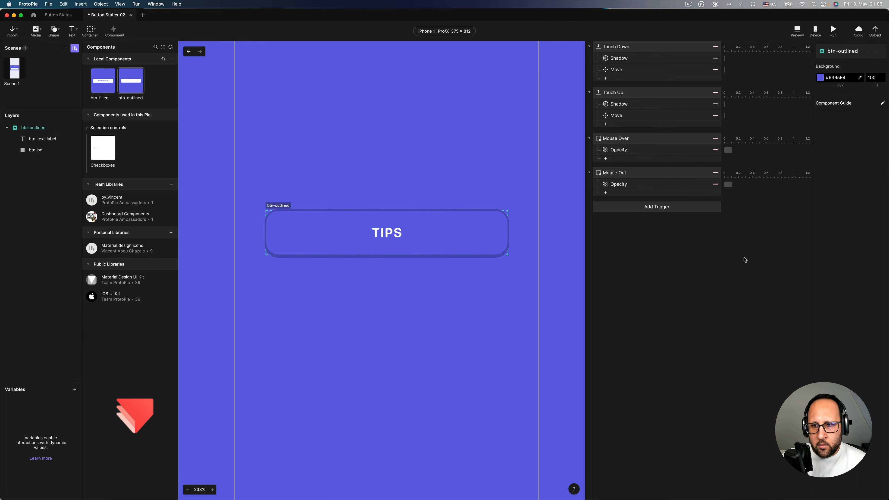
- Test the outlined button in the preview and check the shadow fill opacity of btn-bg
{"action": "left_click", "coordinate": [797, 30]}
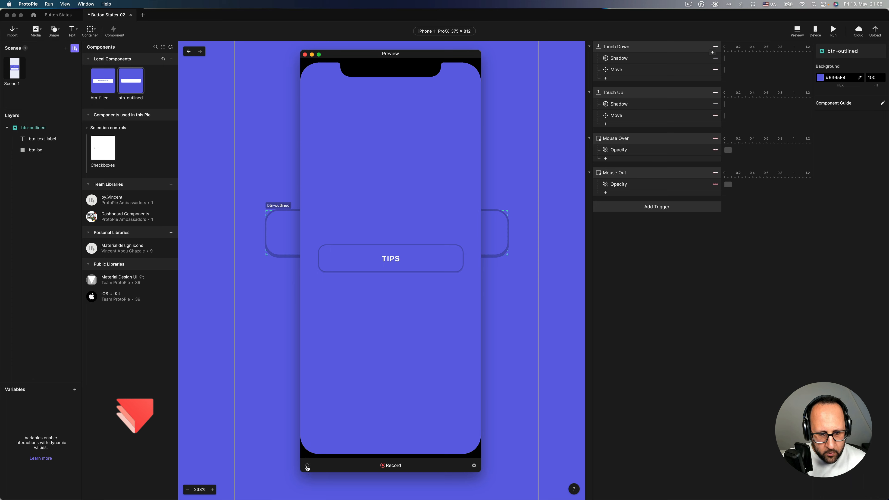
{"action": "left_click", "coordinate": [610, 294]}
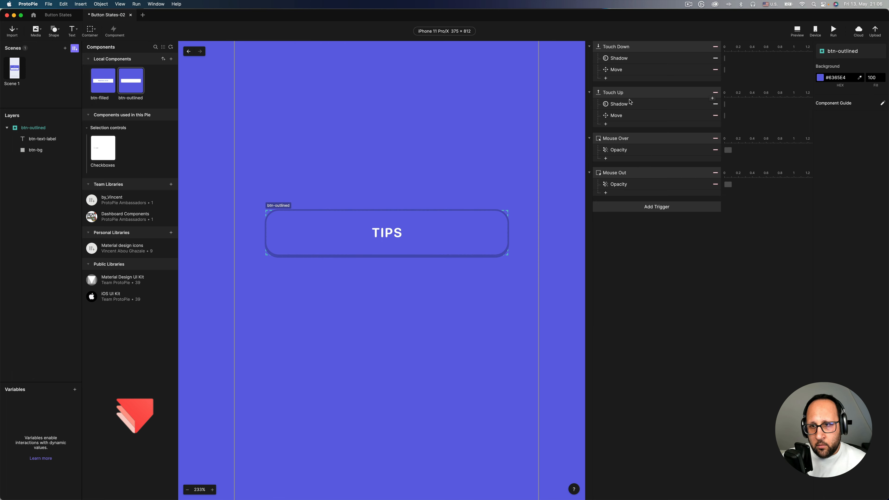
{"action": "left_click", "coordinate": [51, 152]}
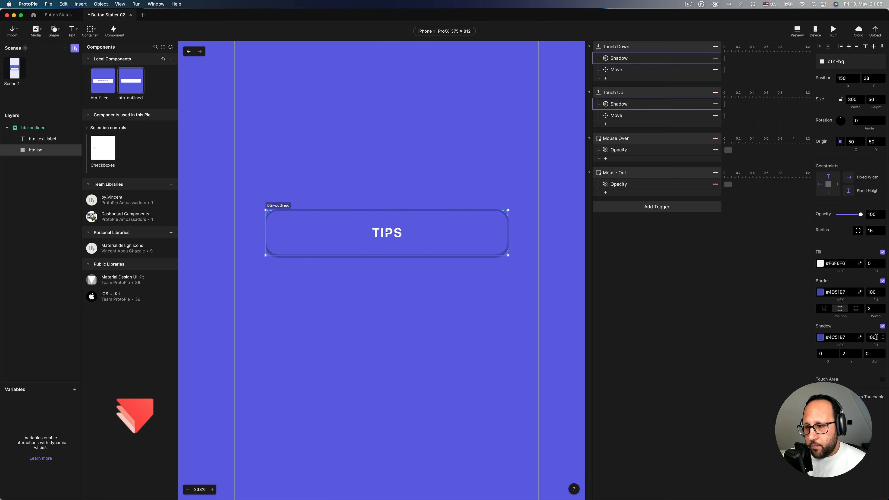
{"action": "left_click_drag", "start_coordinate": [877, 338], "coordinate": [869, 340]}
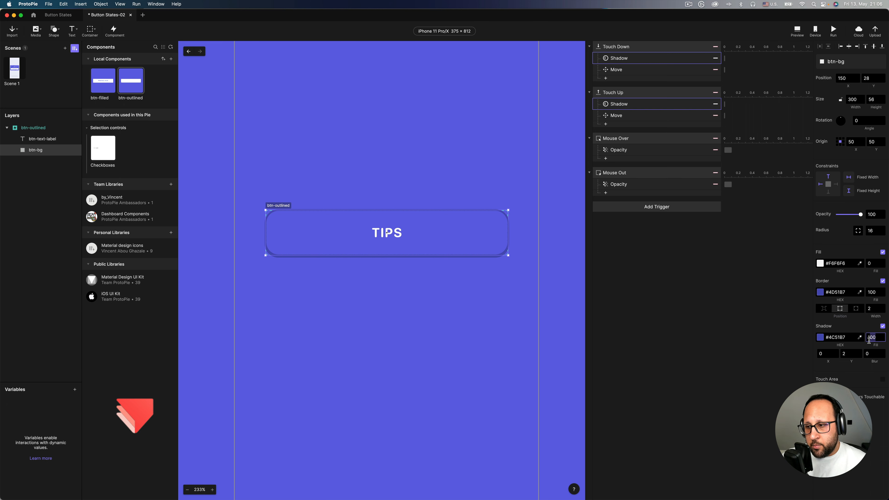
{"action": "left_click", "coordinate": [692, 287]}
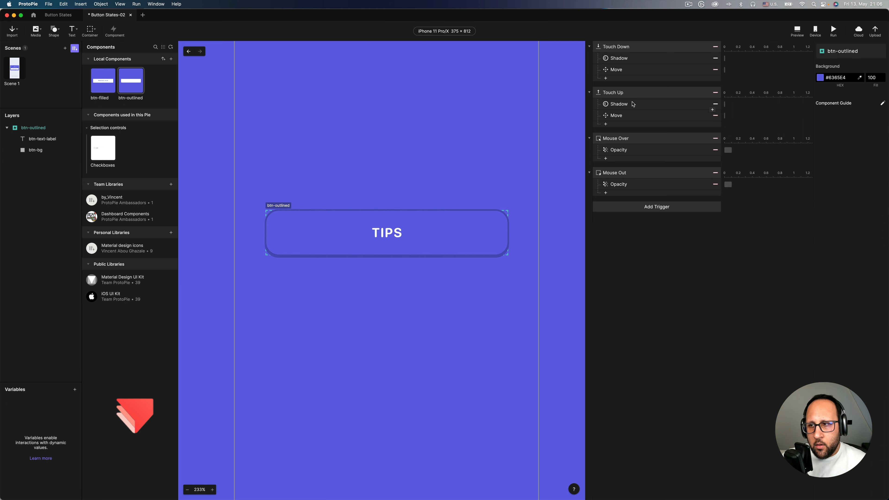
- Set the fill opacity of the Touch Up Shadow response to 100 and retest the outlined button in the preview
{"action": "left_click", "coordinate": [632, 104]}
{"action": "left_click", "coordinate": [875, 93]}
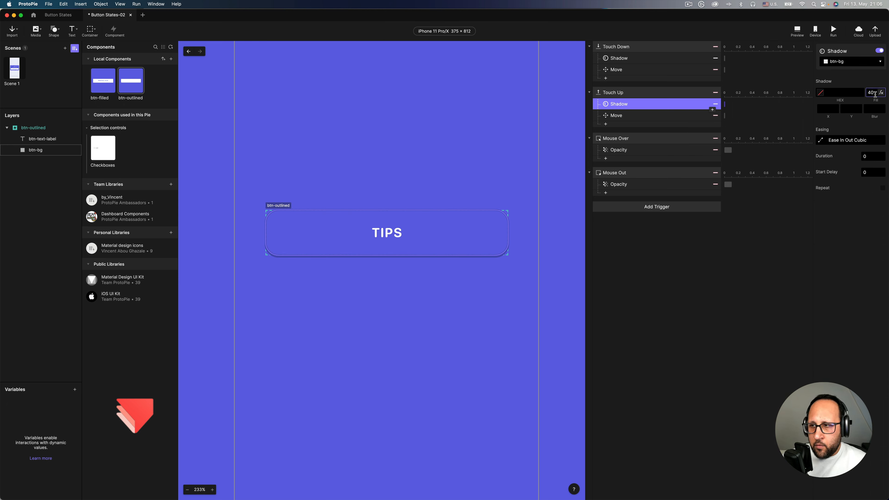
{"action": "type", "text": "100"}
{"action": "key", "text": "Return"}
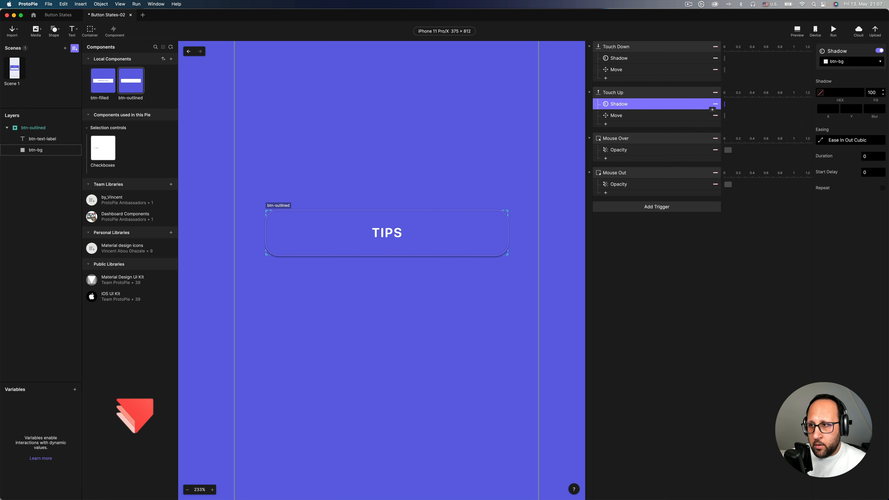
{"action": "left_click", "coordinate": [798, 31]}
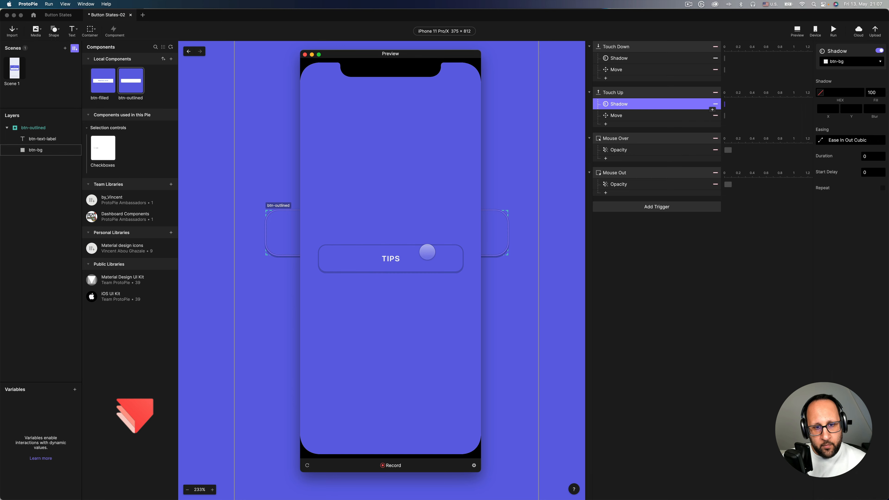
{"action": "left_click", "coordinate": [304, 54]}
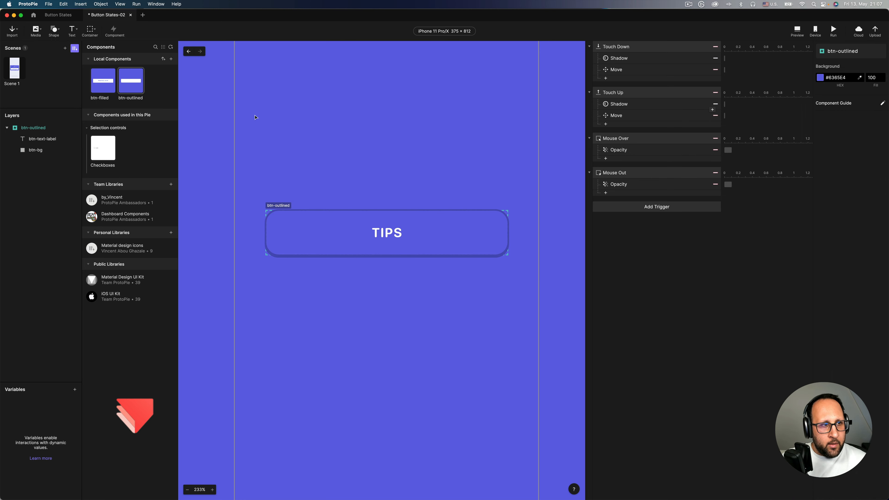
- Return to Scene 1 and preview it, testing the terms checkbox on and off and the PRACTICE +10 XP button
{"action": "left_click", "coordinate": [13, 84]}
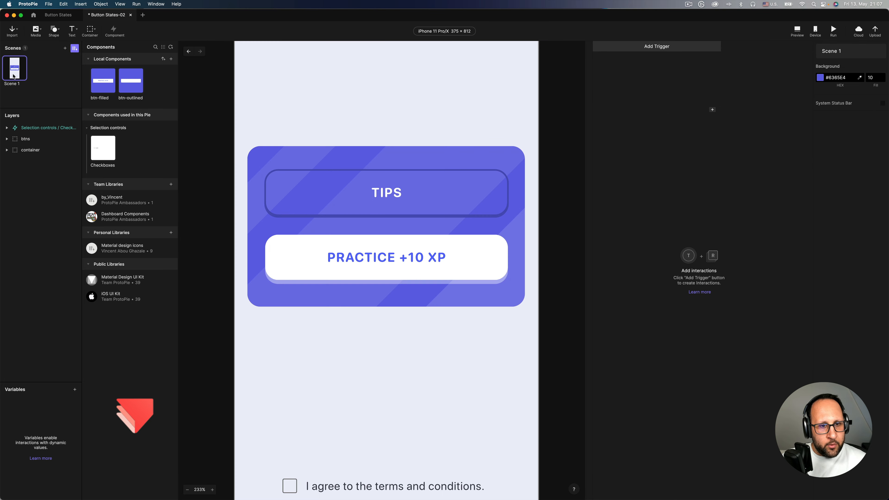
{"action": "left_click", "coordinate": [797, 30]}
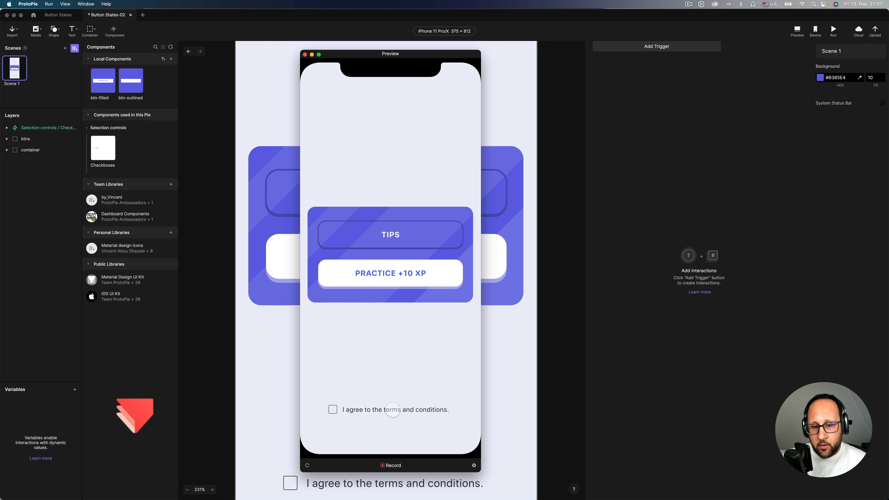
{"action": "left_click", "coordinate": [392, 410]}
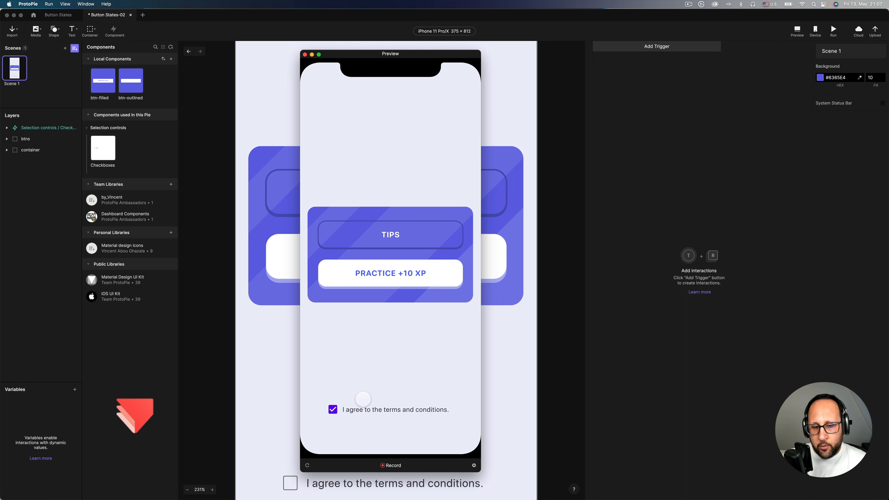
{"action": "left_click", "coordinate": [361, 409]}
{"action": "left_click", "coordinate": [362, 410]}
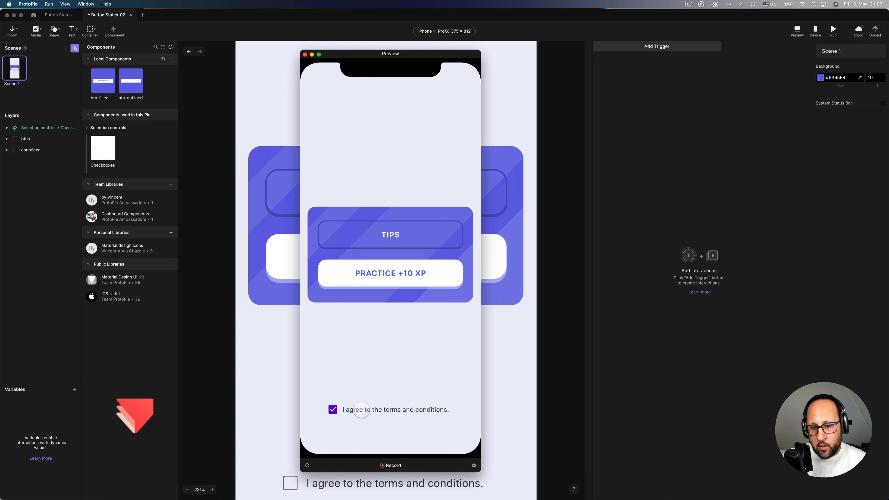
{"action": "left_click", "coordinate": [362, 409]}
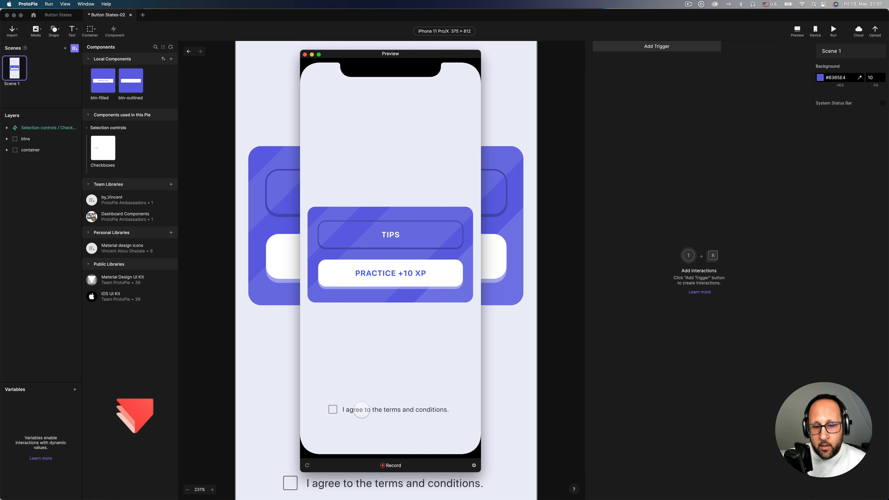
{"action": "left_click", "coordinate": [361, 409]}
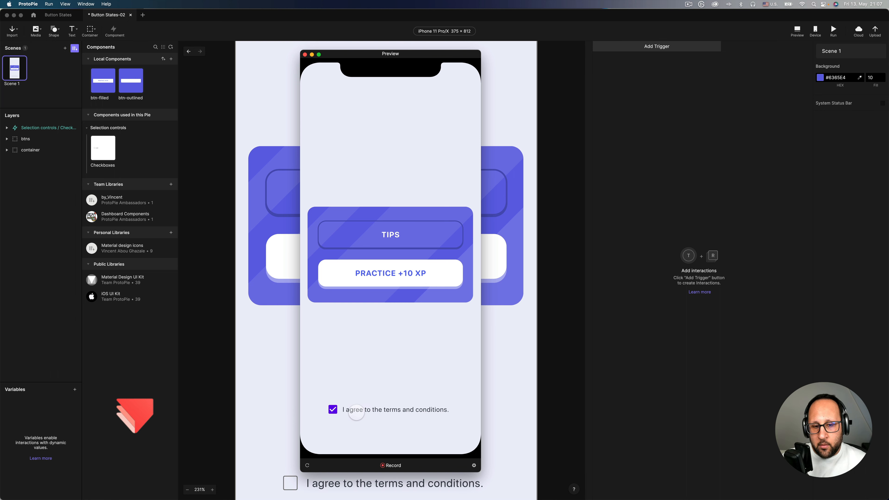
{"action": "left_click", "coordinate": [393, 279]}
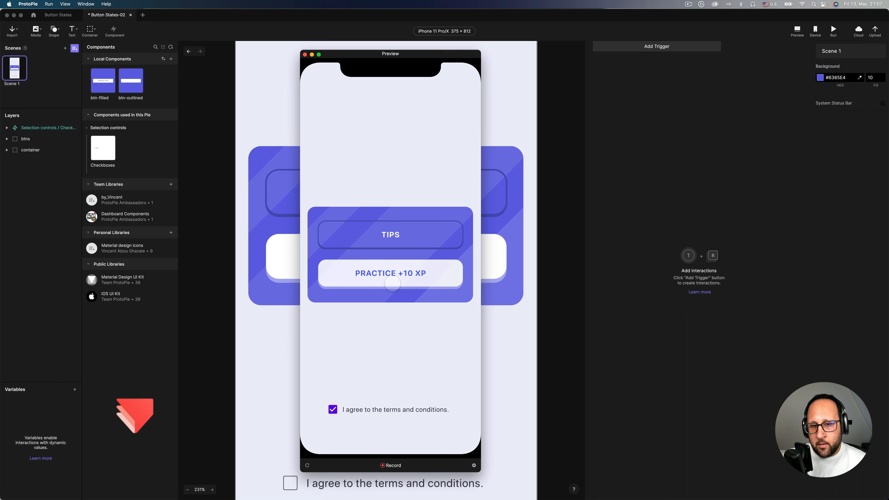
{"action": "left_click", "coordinate": [304, 54]}
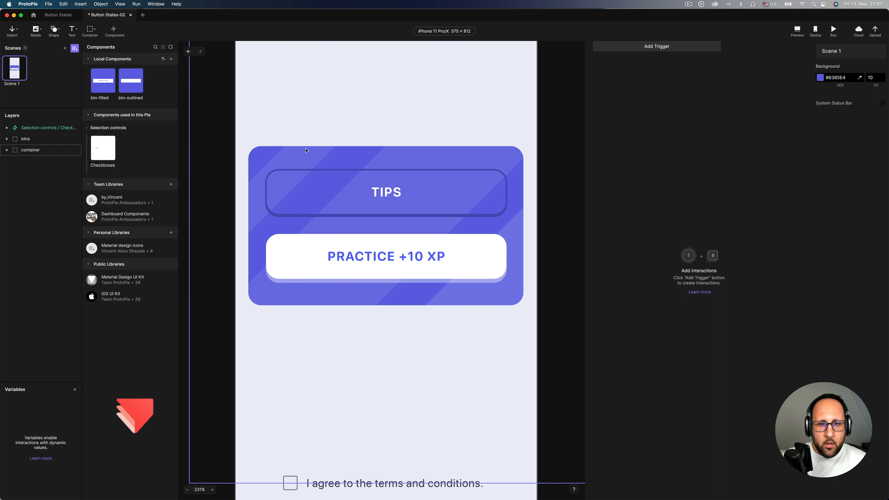
- Enlarge the Variables area and leave no layer selected in Scene 1
{"action": "left_click_drag", "start_coordinate": [368, 237], "coordinate": [305, 172]}
{"action": "left_click_drag", "start_coordinate": [342, 225], "coordinate": [357, 268]}
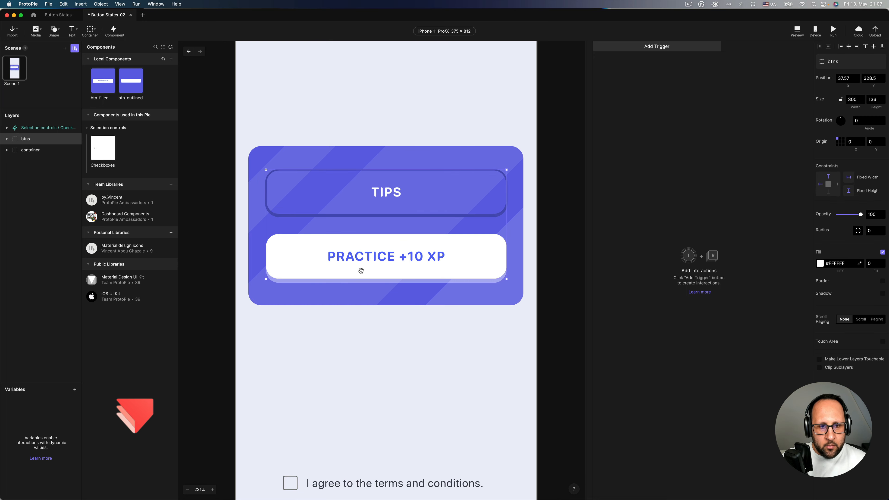
{"action": "scroll", "coordinate": [359, 236], "scroll_direction": "down", "scroll_amount": 3}
{"action": "scroll", "coordinate": [365, 276], "scroll_direction": "down", "scroll_amount": 2}
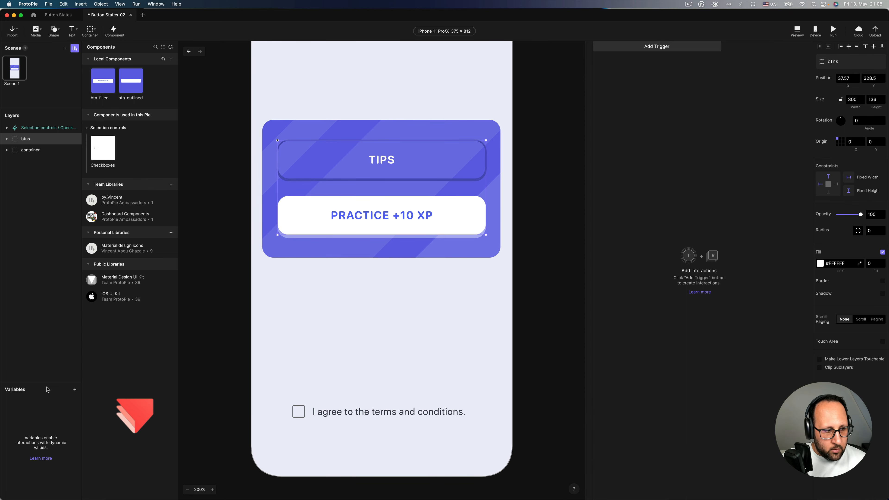
{"action": "left_click_drag", "start_coordinate": [47, 382], "coordinate": [47, 343]}
{"action": "left_click", "coordinate": [249, 303]}
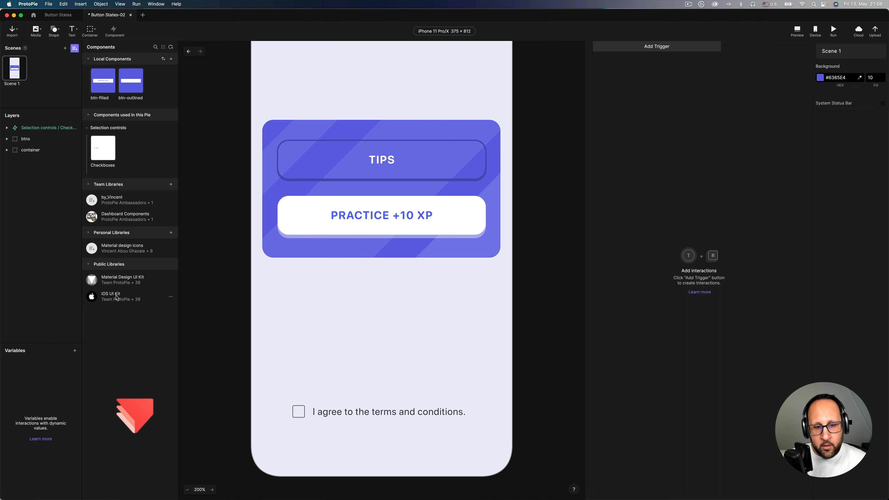
- Read the guide of the terms checkbox component for the messages it sends
{"action": "left_click", "coordinate": [328, 414]}
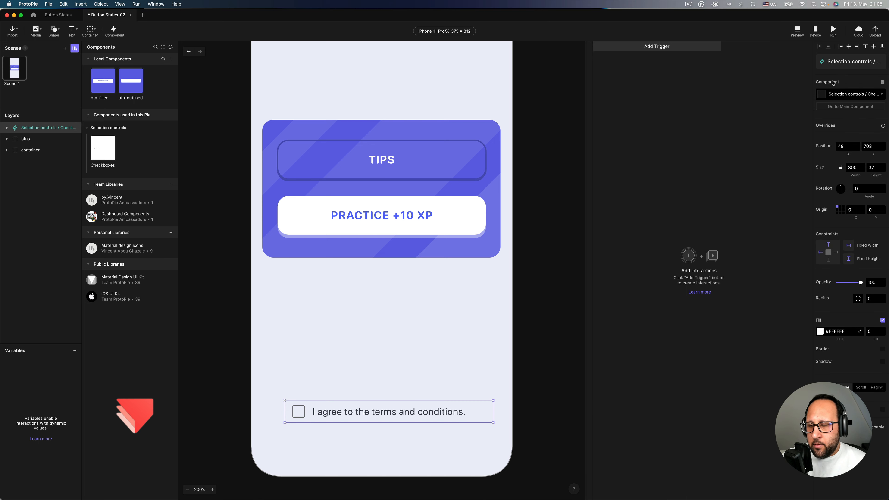
{"action": "left_click", "coordinate": [882, 82]}
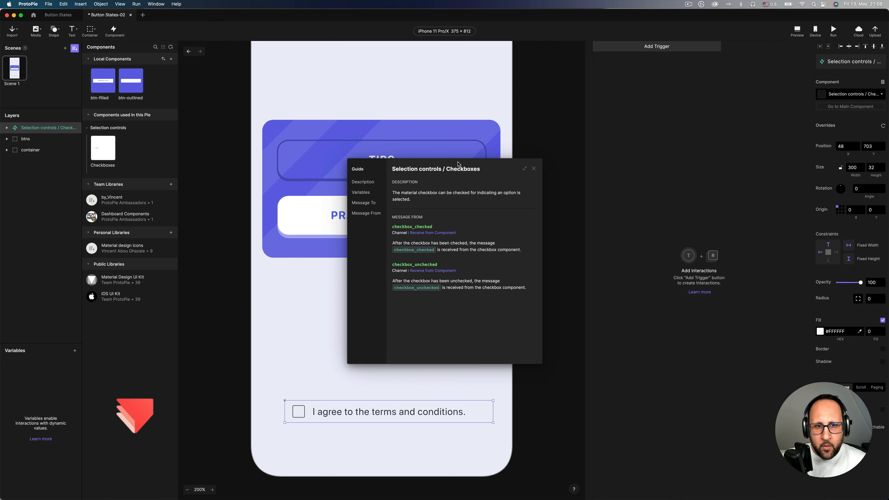
{"action": "left_click_drag", "start_coordinate": [441, 163], "coordinate": [436, 152]}
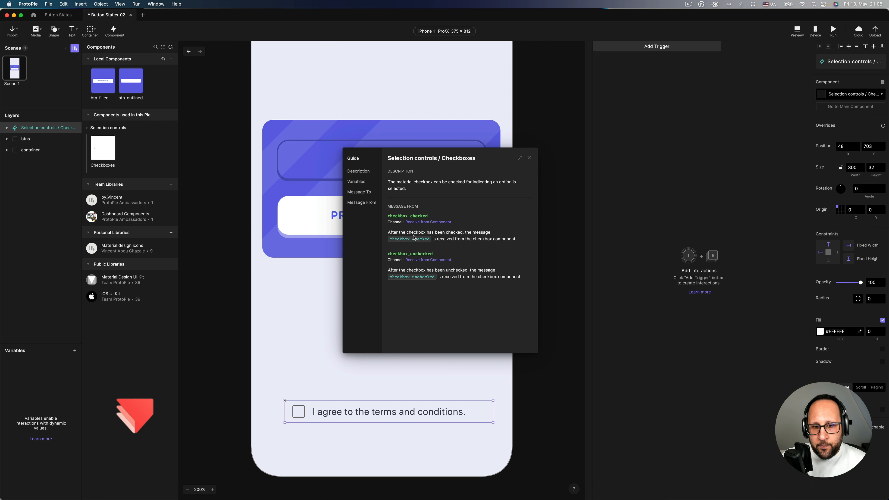
{"action": "left_click", "coordinate": [528, 159]}
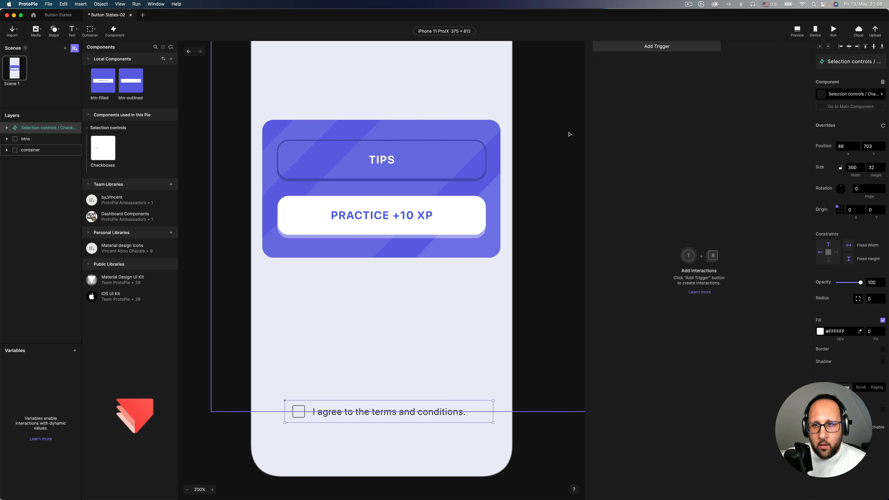
- Add a Receive trigger to Scene 1 with its channel set to Receive from Component
{"action": "left_click", "coordinate": [630, 50]}
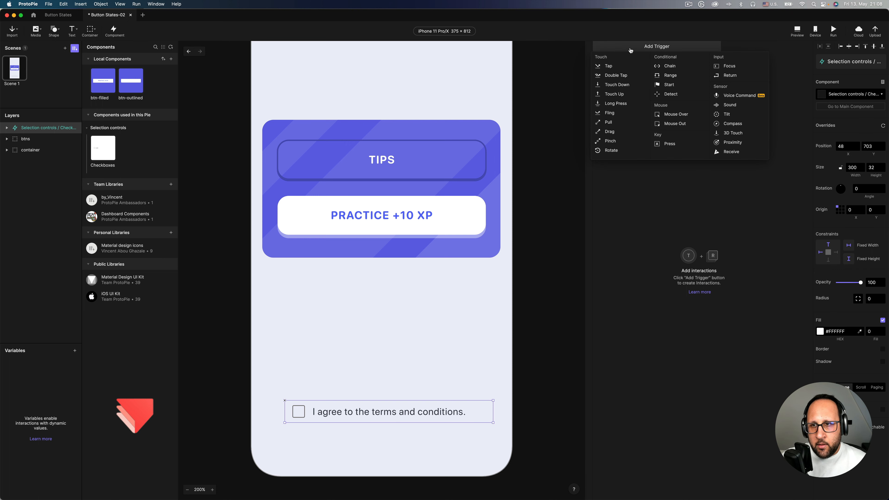
{"action": "left_click", "coordinate": [728, 153]}
{"action": "left_click", "coordinate": [852, 78]}
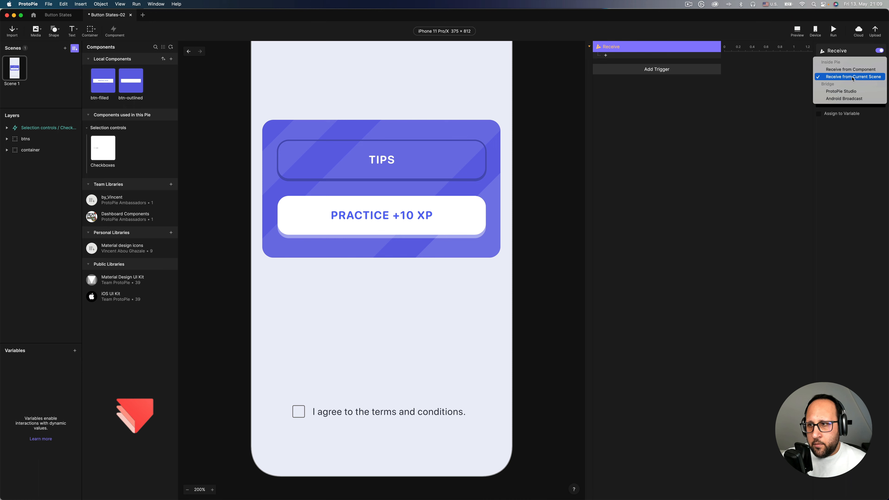
{"action": "left_click", "coordinate": [846, 70]}
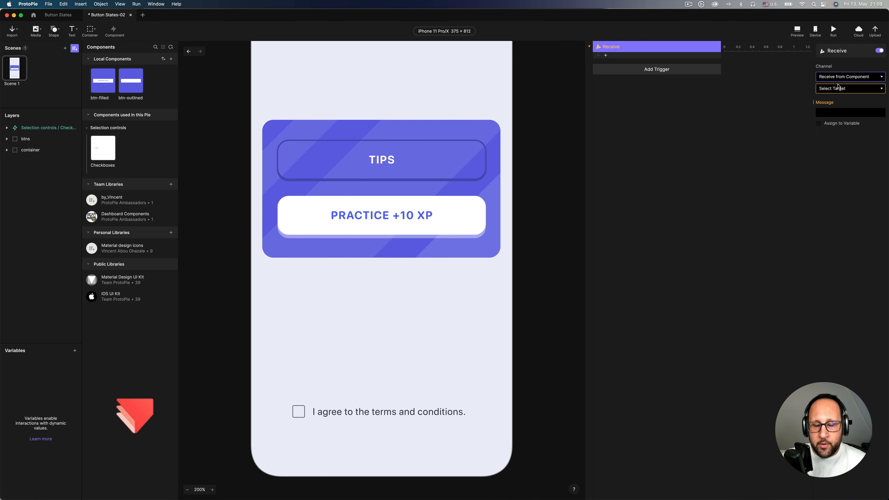
- Set the Receive trigger's target to Selection controls / Checkboxes 1 and its message to checkbox_checked
{"action": "left_click", "coordinate": [440, 421]}
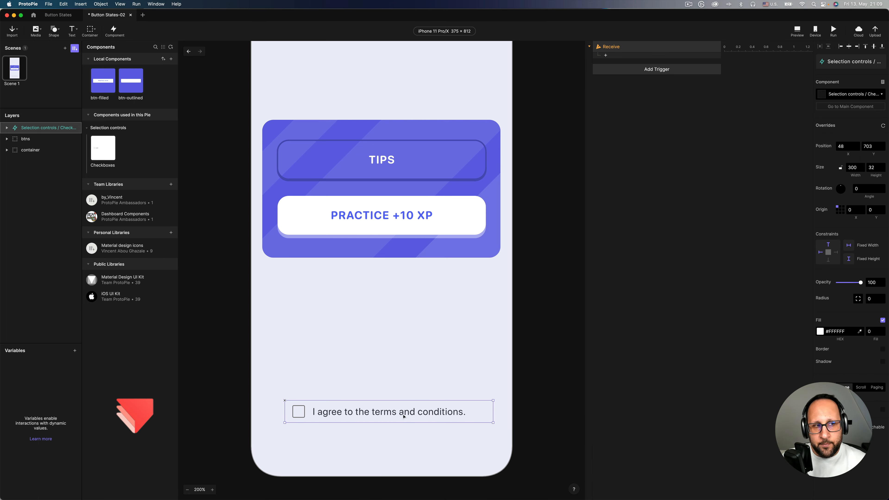
{"action": "left_click", "coordinate": [763, 147]}
{"action": "left_click", "coordinate": [661, 50]}
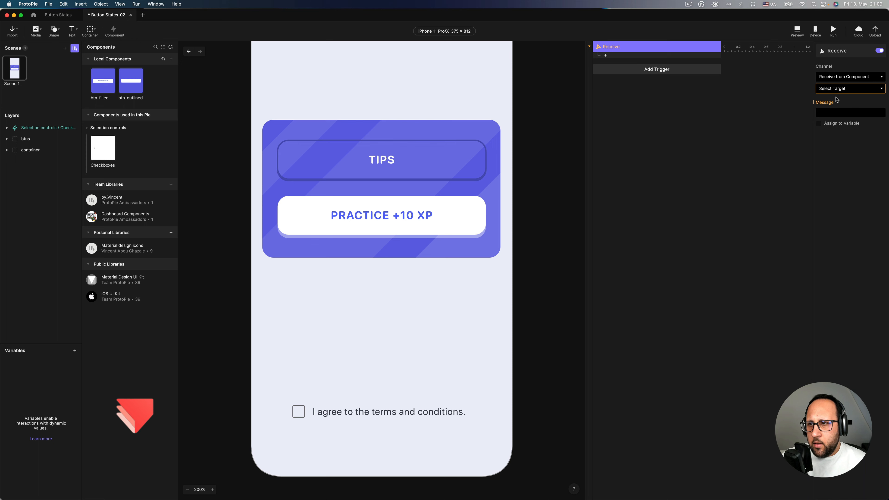
{"action": "left_click", "coordinate": [839, 91]}
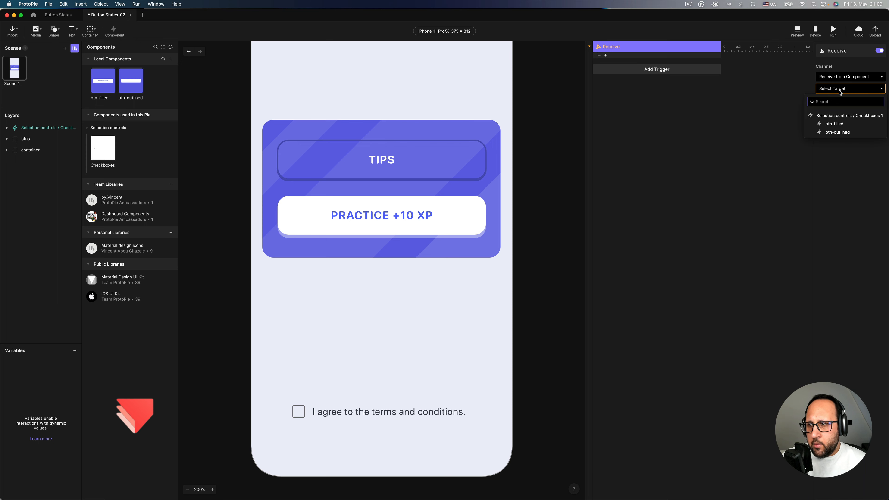
{"action": "left_click", "coordinate": [846, 116]}
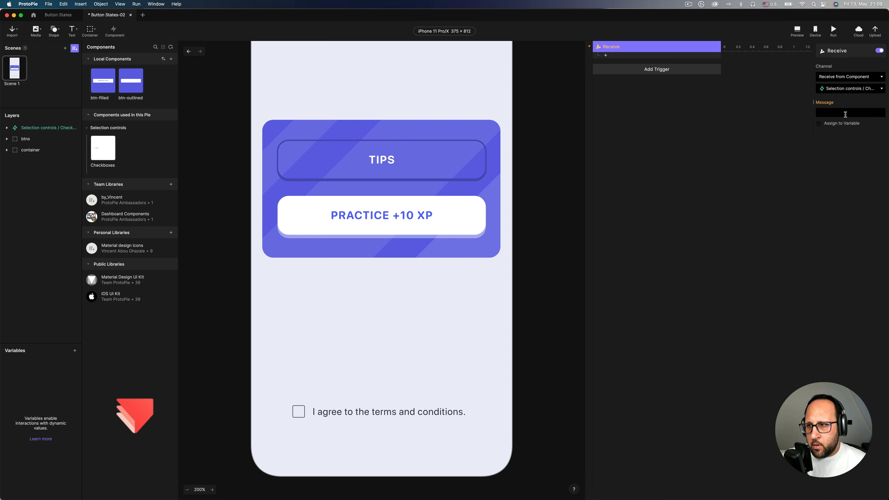
{"action": "left_click", "coordinate": [845, 113]}
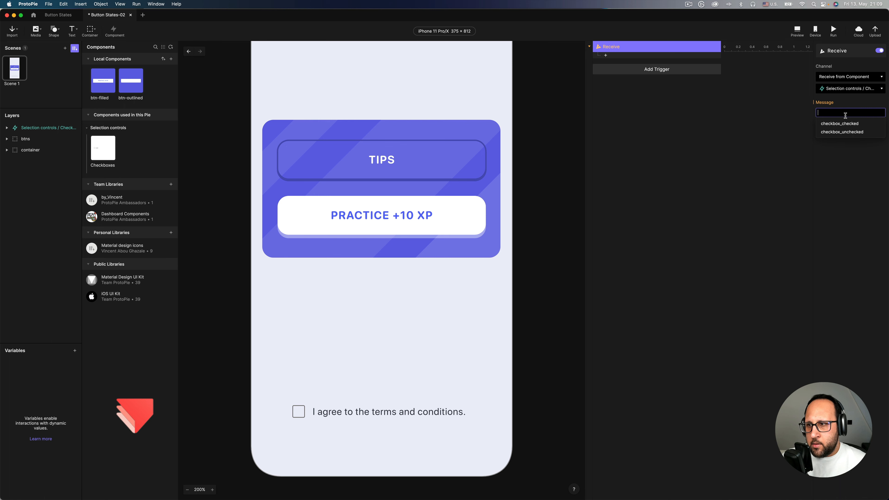
{"action": "left_click", "coordinate": [856, 126]}
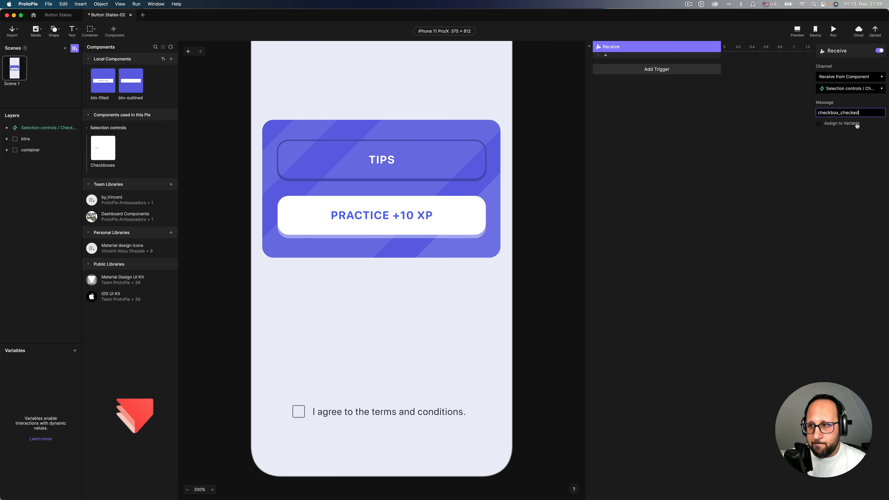
{"action": "left_click", "coordinate": [693, 126]}
- Duplicate the Receive trigger and set the copy's message to checkbox_unchecked
{"action": "left_click", "coordinate": [623, 50]}
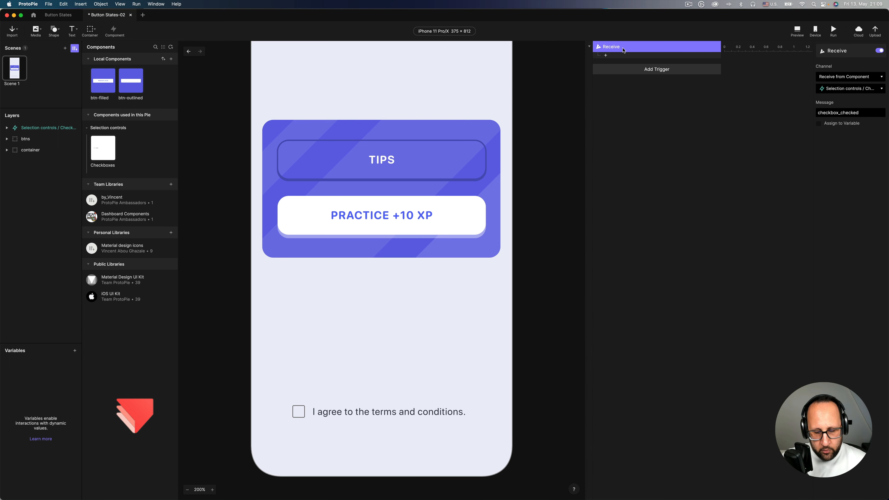
{"action": "key", "text": "super+d"}
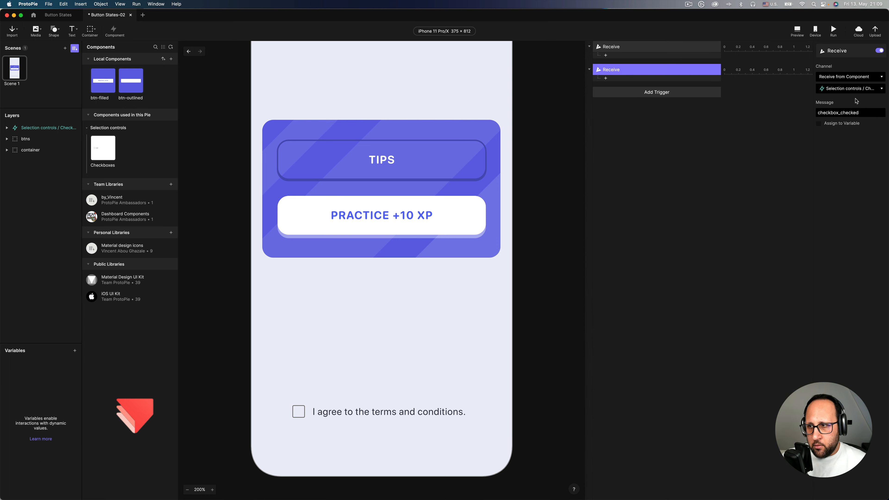
{"action": "left_click", "coordinate": [863, 113]}
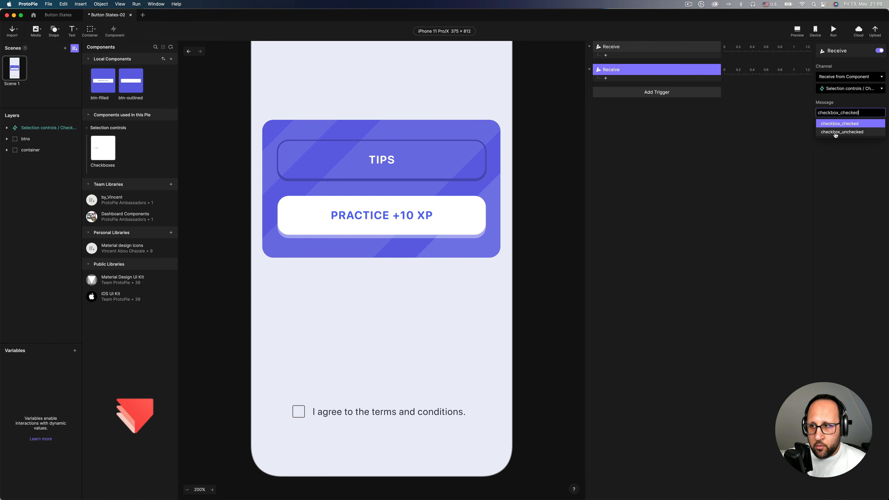
{"action": "left_click", "coordinate": [848, 133]}
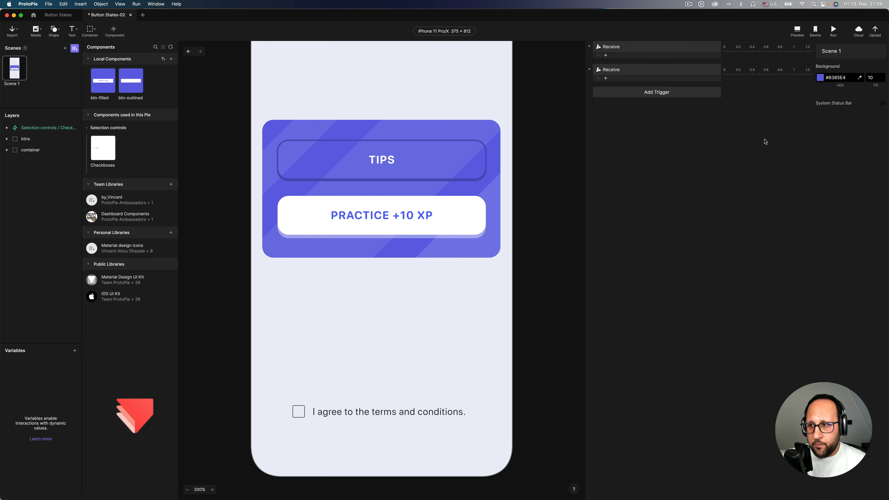
- Compare the messages of the two Receive triggers and inspect the btn-filled component in the scene
{"action": "left_click", "coordinate": [648, 72]}
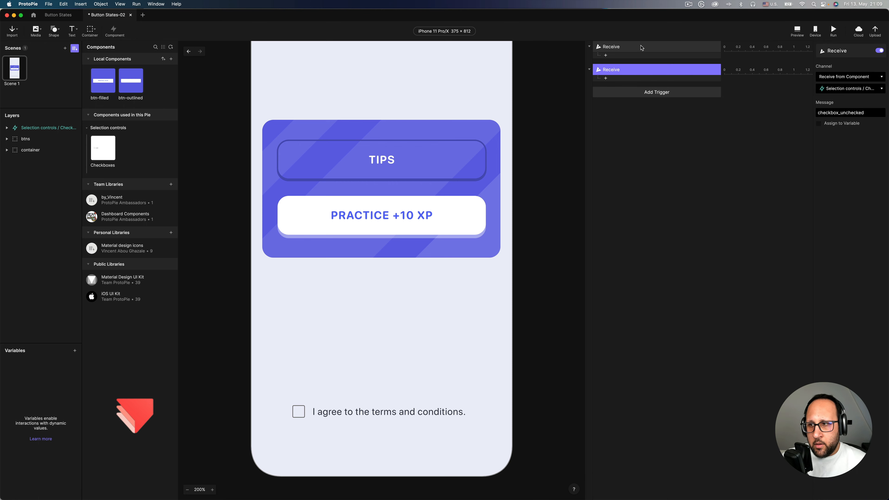
{"action": "left_click", "coordinate": [641, 48]}
{"action": "left_click", "coordinate": [646, 72]}
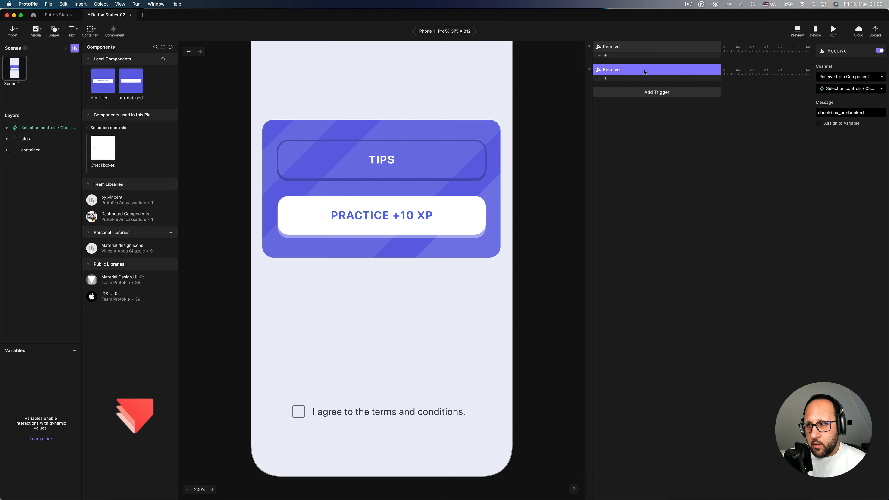
{"action": "left_click", "coordinate": [627, 52]}
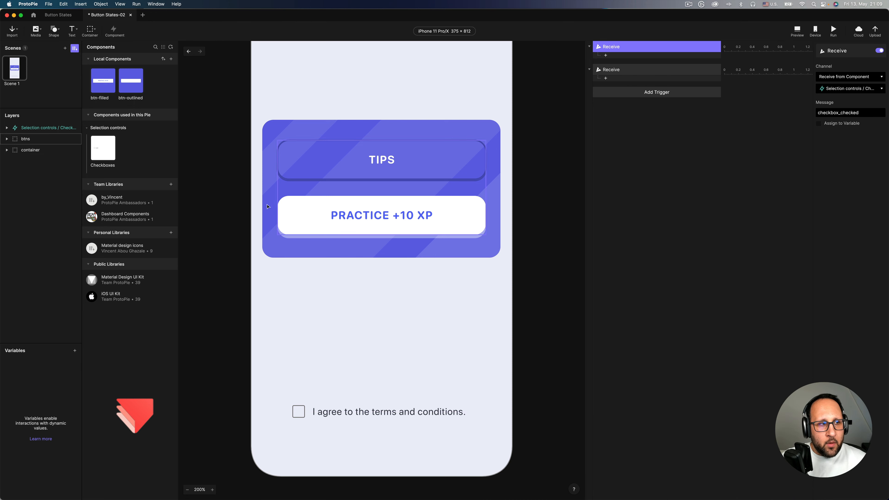
{"action": "left_click", "coordinate": [398, 229]}
{"action": "left_click", "coordinate": [393, 224]}
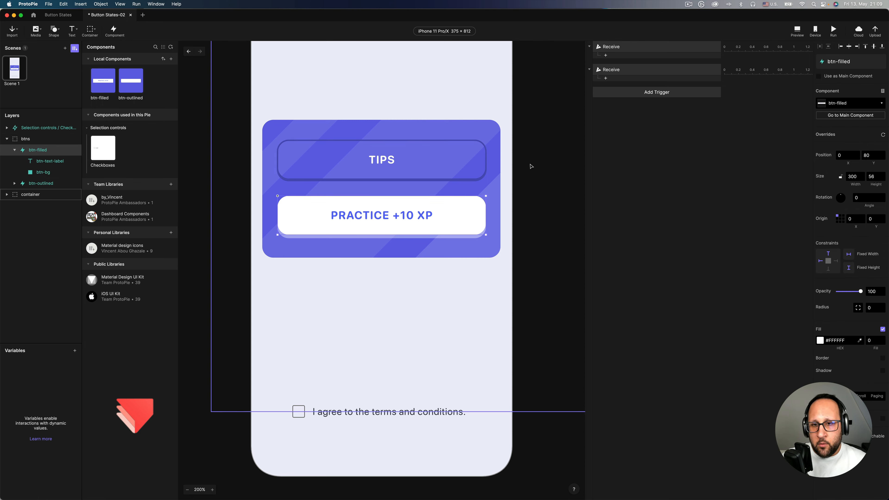
{"action": "left_click", "coordinate": [541, 437]}
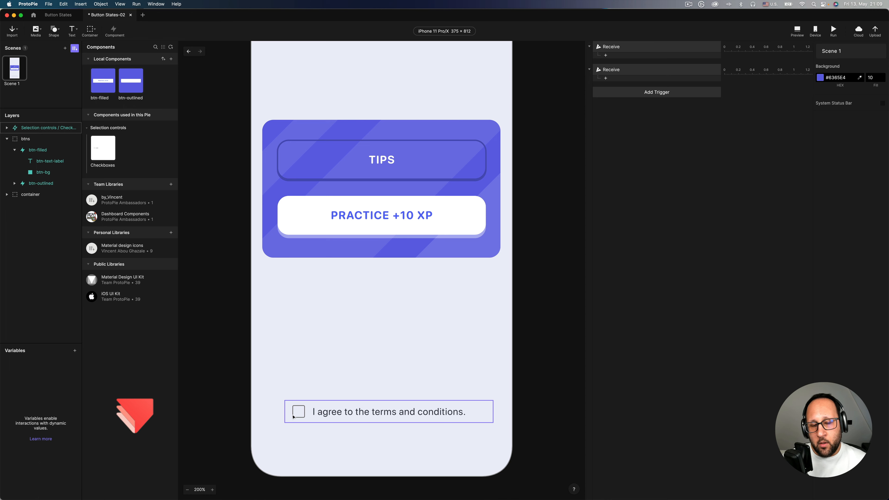
- Add a Send response to the checkbox_checked Receive trigger, using the Send to Component channel with btn-filled as target
{"action": "scroll", "coordinate": [293, 417], "scroll_direction": "right", "scroll_amount": 1}
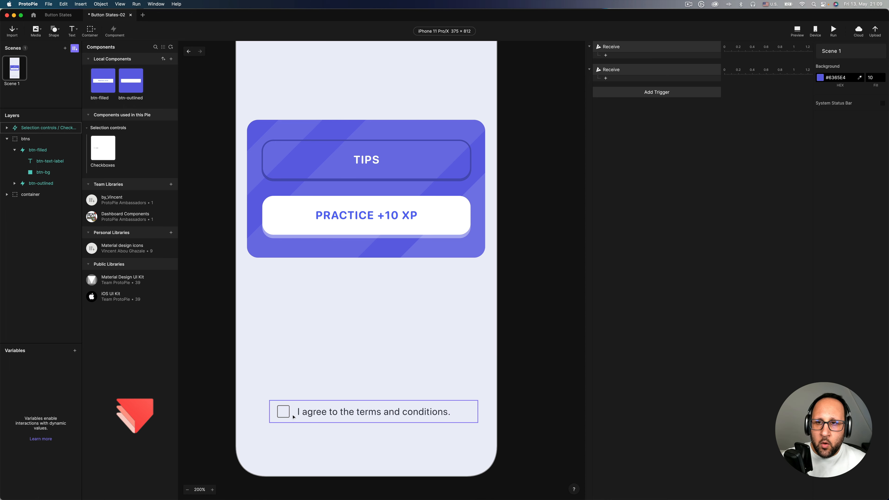
{"action": "left_click", "coordinate": [637, 57]}
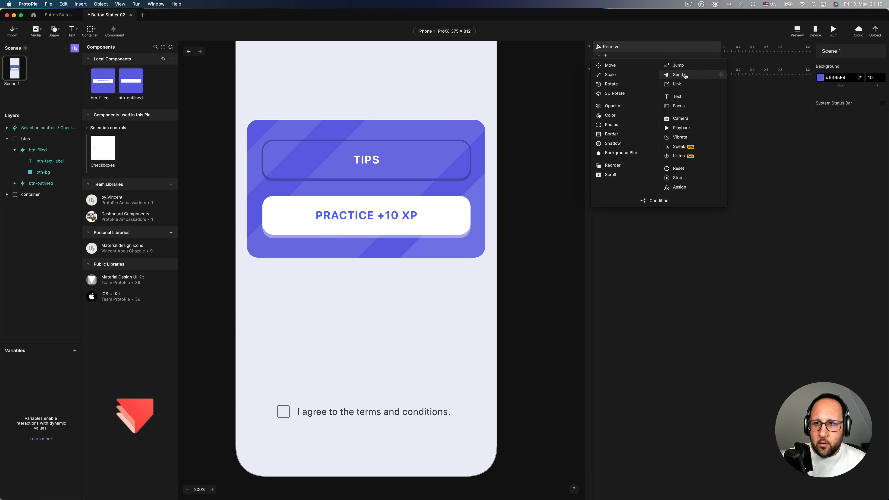
{"action": "left_click", "coordinate": [697, 75]}
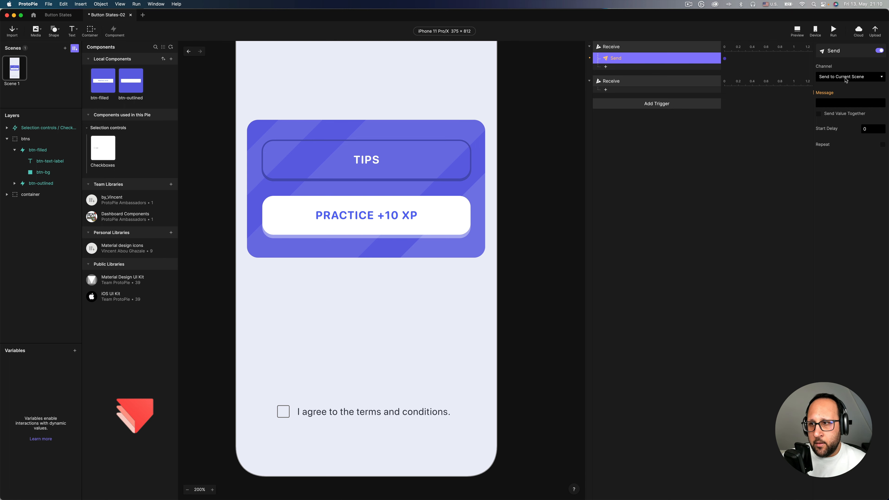
{"action": "left_click", "coordinate": [711, 49]}
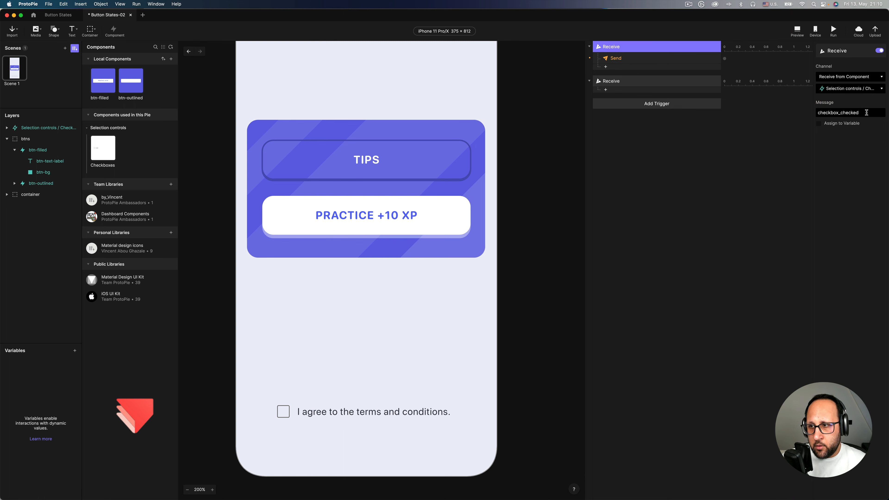
{"action": "left_click", "coordinate": [650, 62]}
{"action": "left_click", "coordinate": [846, 79]}
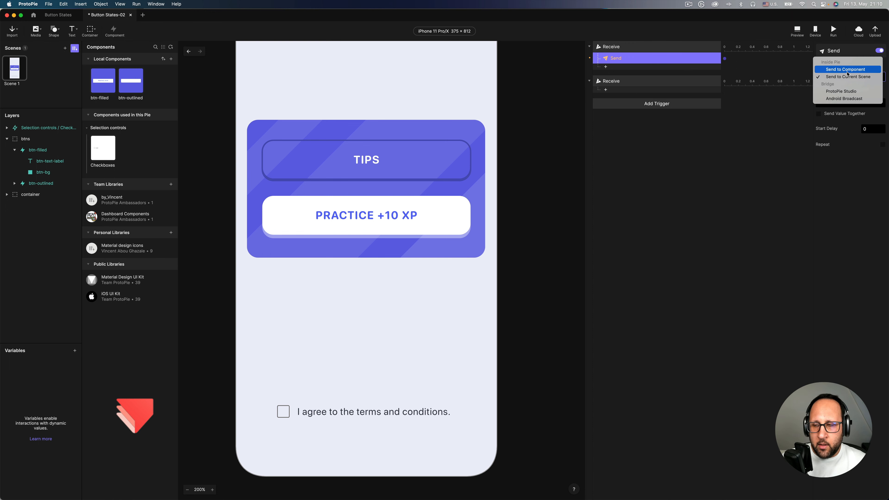
{"action": "left_click", "coordinate": [847, 73]}
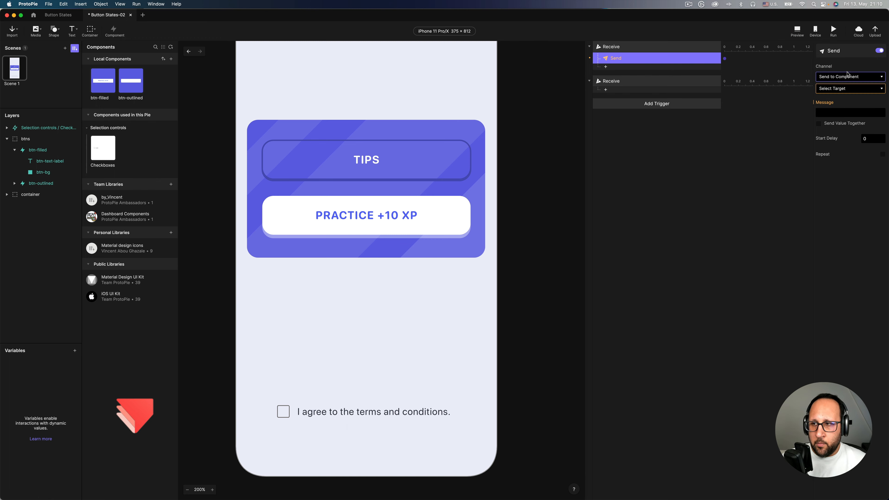
{"action": "left_click", "coordinate": [846, 90]}
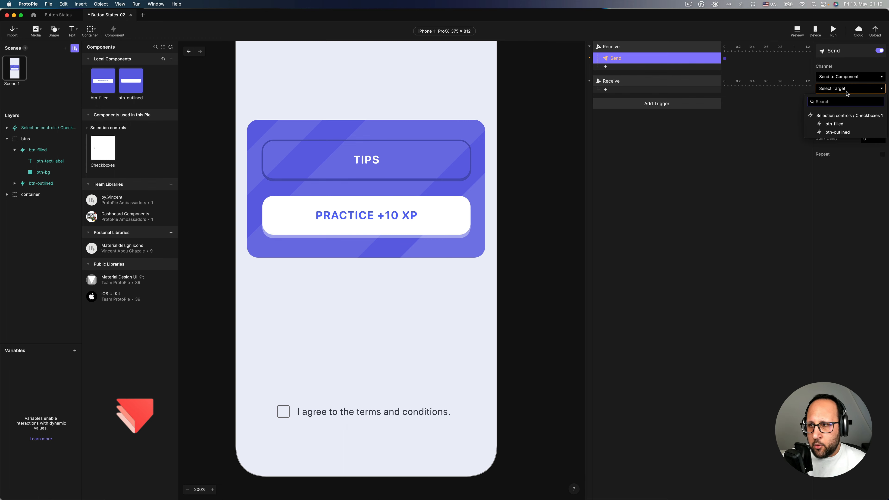
{"action": "left_click", "coordinate": [837, 125]}
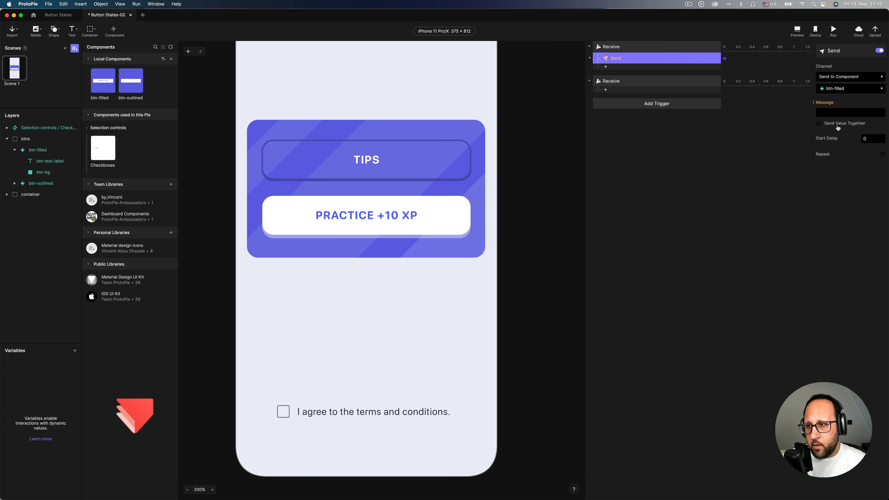
- Check the checkbox_checked Receive trigger and enter enable as the message of its Send response
{"action": "left_click", "coordinate": [839, 111]}
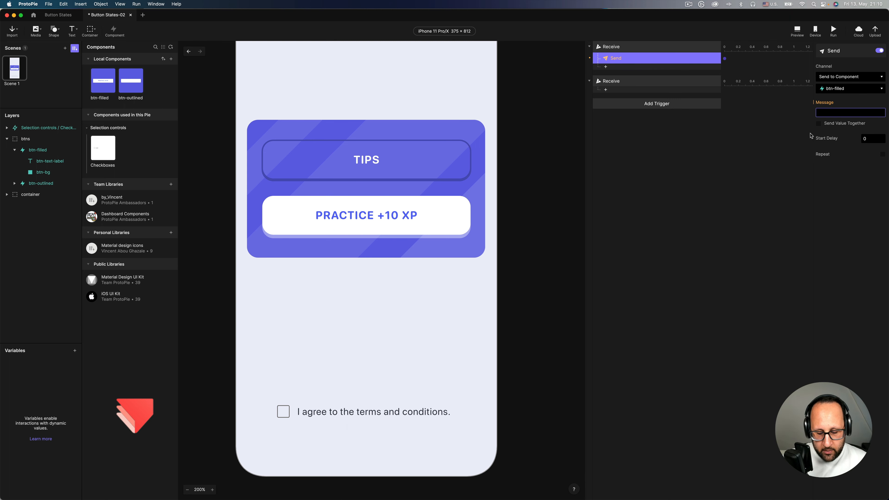
{"action": "left_click", "coordinate": [659, 48]}
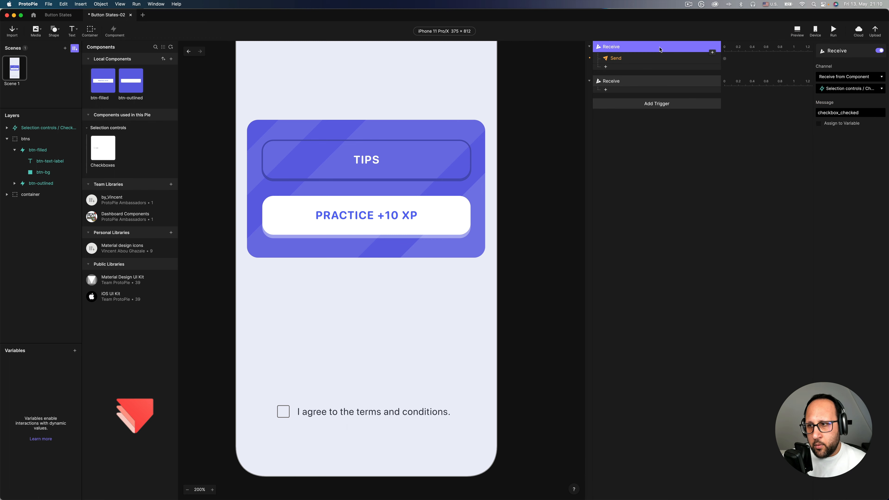
{"action": "left_click", "coordinate": [669, 58]}
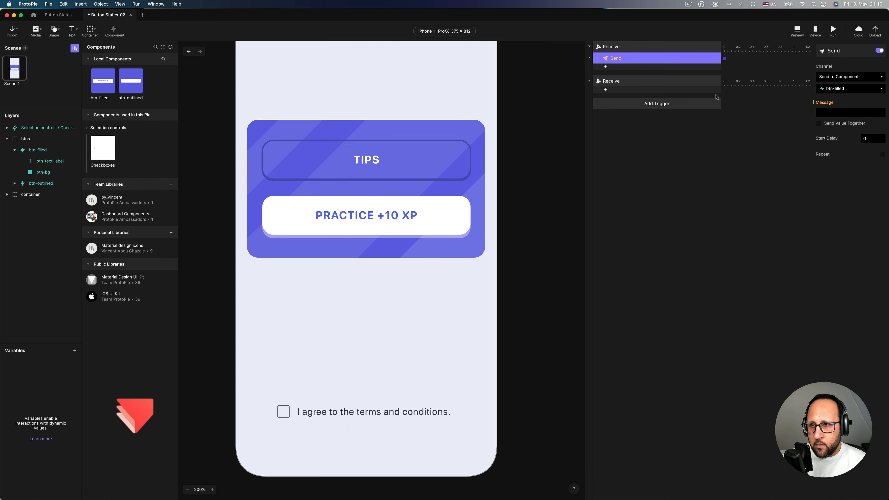
{"action": "left_click", "coordinate": [850, 111]}
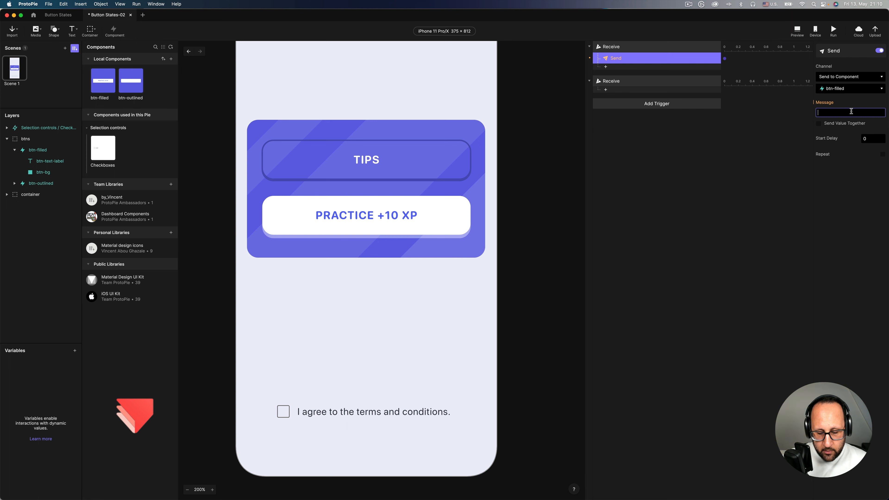
{"action": "type", "text": "enable"}
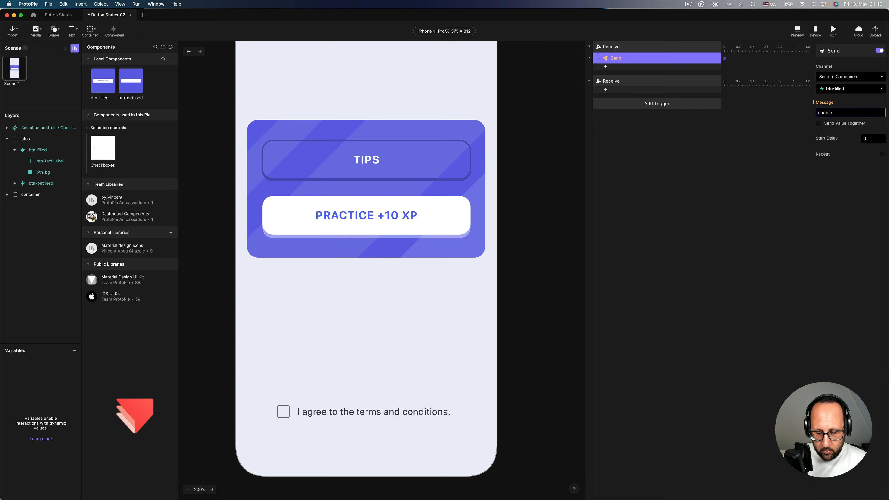
- Complete the Send response's message as enable-btn and paste a copy of the response under the checkbox_unchecked Receive trigger
{"action": "type", "text": "-btn"}
{"action": "key", "text": "Return"}
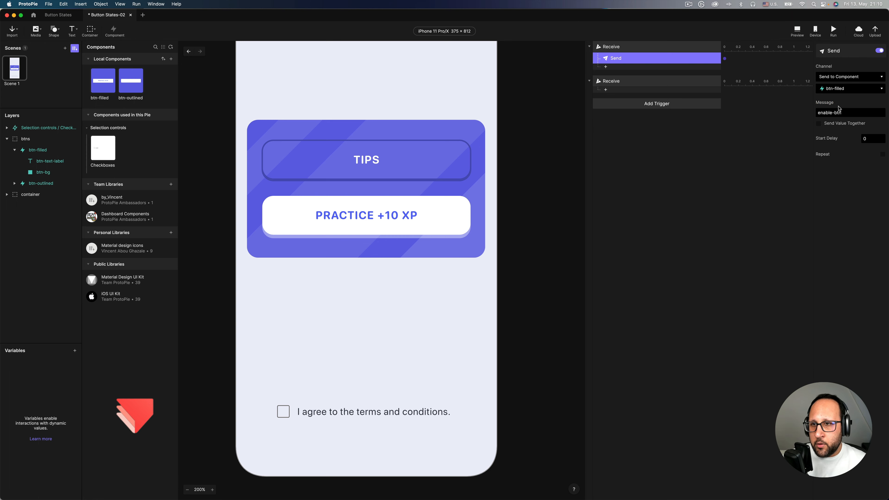
{"action": "left_click", "coordinate": [619, 81]}
{"action": "key", "text": "cmd+v"}
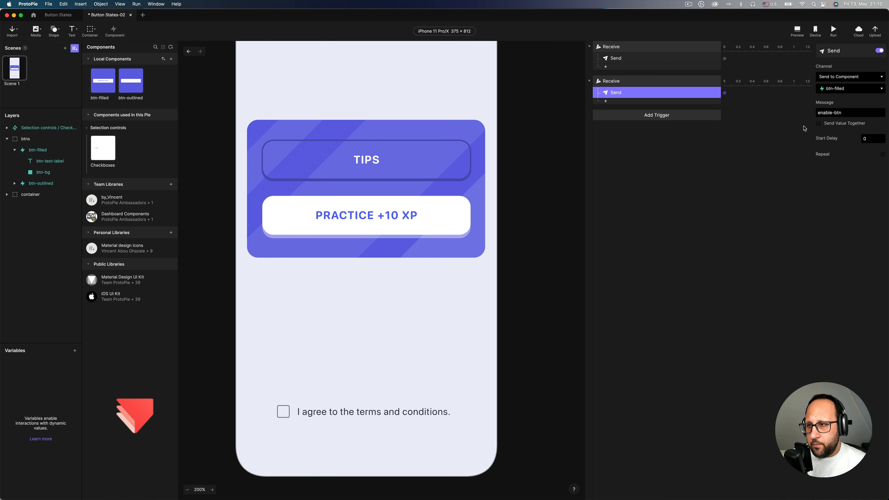
- Set the message of the Send response under the checkbox_unchecked Receive trigger to disable-btn
{"action": "left_click", "coordinate": [650, 82]}
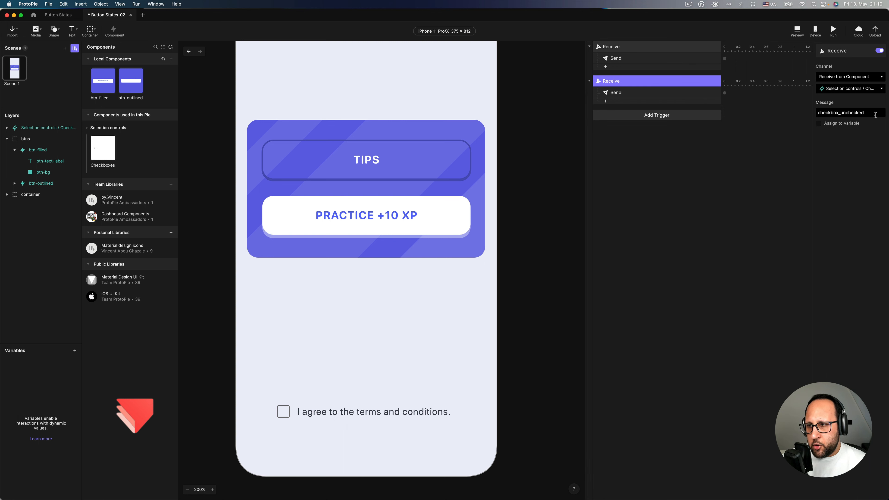
{"action": "left_click", "coordinate": [669, 96]}
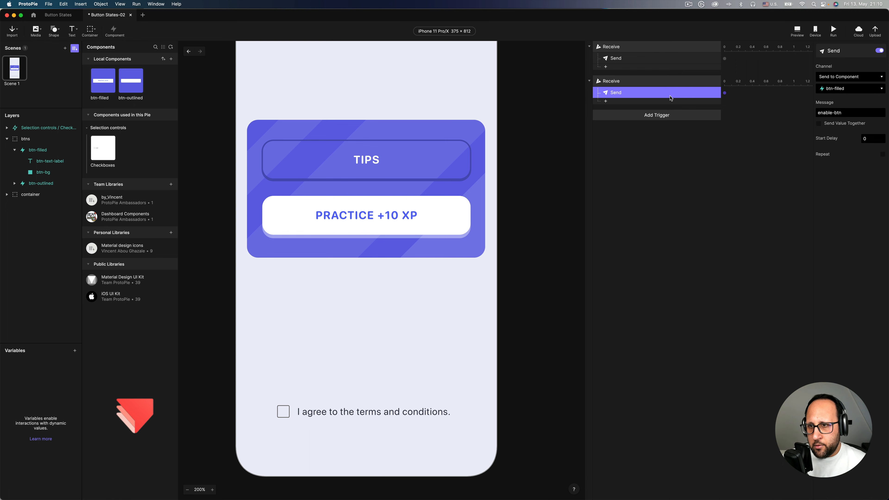
{"action": "left_click", "coordinate": [817, 114]}
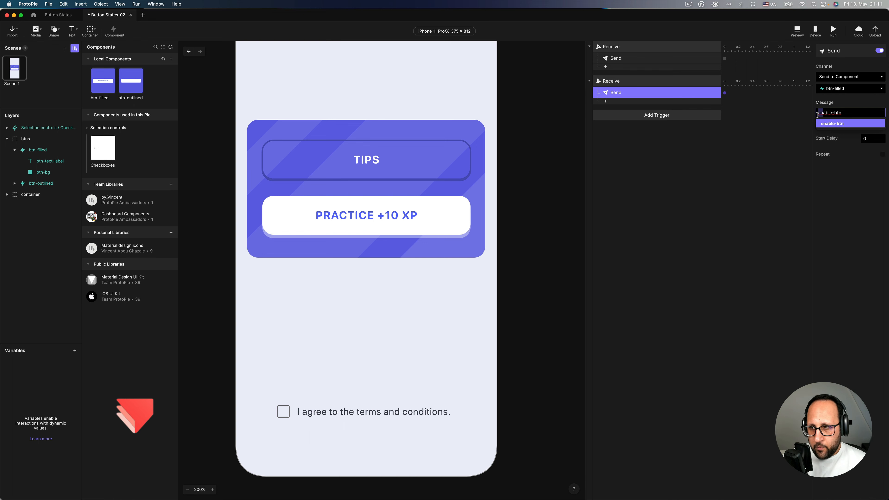
{"action": "type", "text": "dis"}
{"action": "key", "text": "Return"}
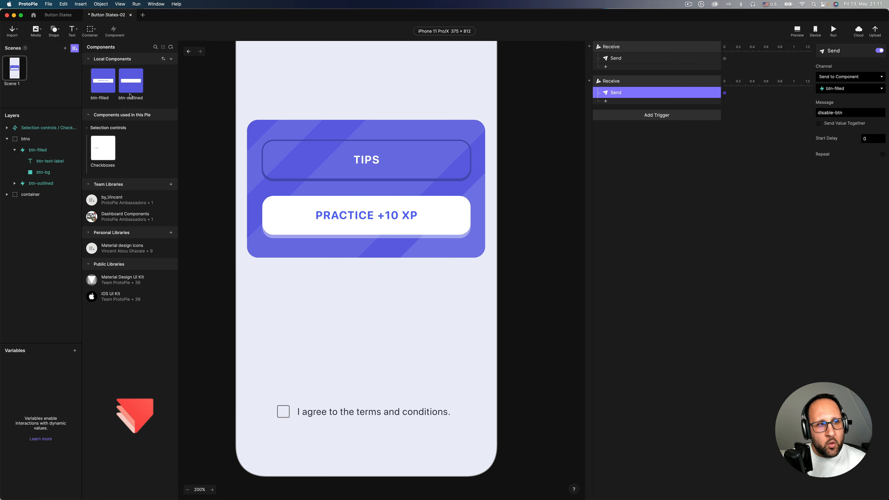
- Open the btn-filled component for editing and collapse its Touch Down, Touch Up, Mouse Over and Mouse Out triggers
{"action": "double_click", "coordinate": [107, 88]}
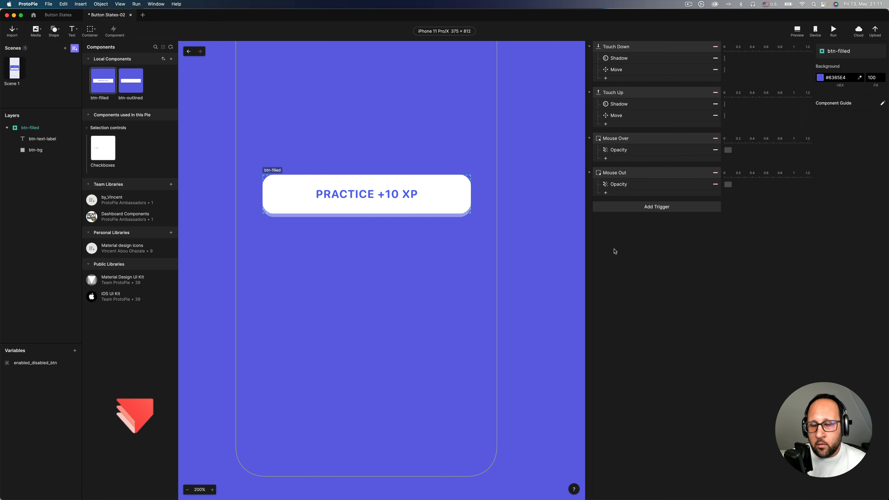
{"action": "left_click", "coordinate": [589, 173]}
{"action": "left_click", "coordinate": [594, 140]}
{"action": "left_click", "coordinate": [589, 94]}
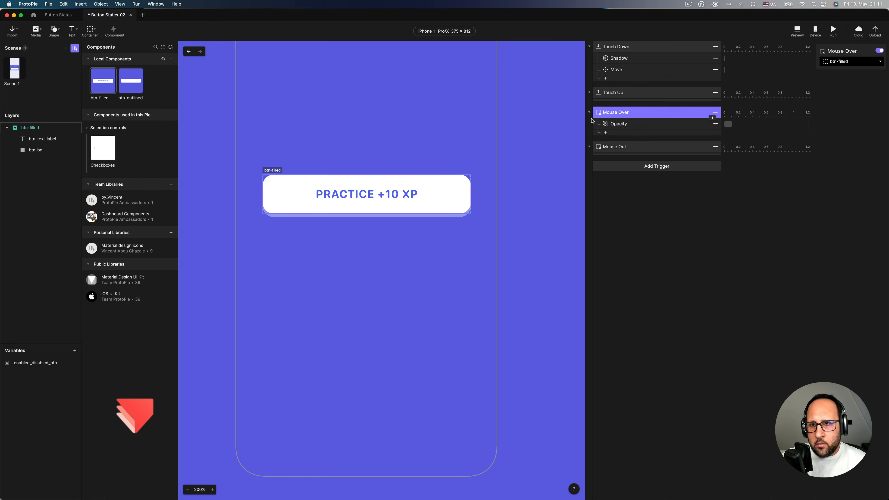
{"action": "left_click", "coordinate": [590, 114]}
{"action": "left_click", "coordinate": [590, 47]}
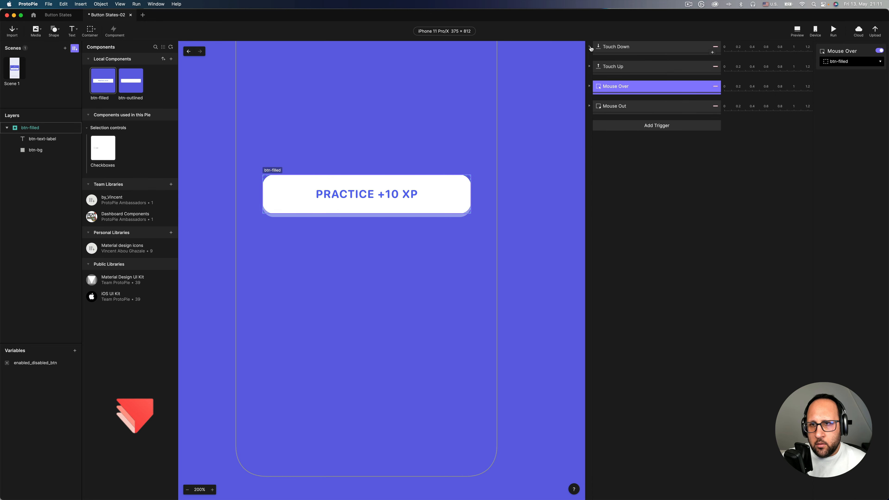
{"action": "left_click", "coordinate": [637, 140]}
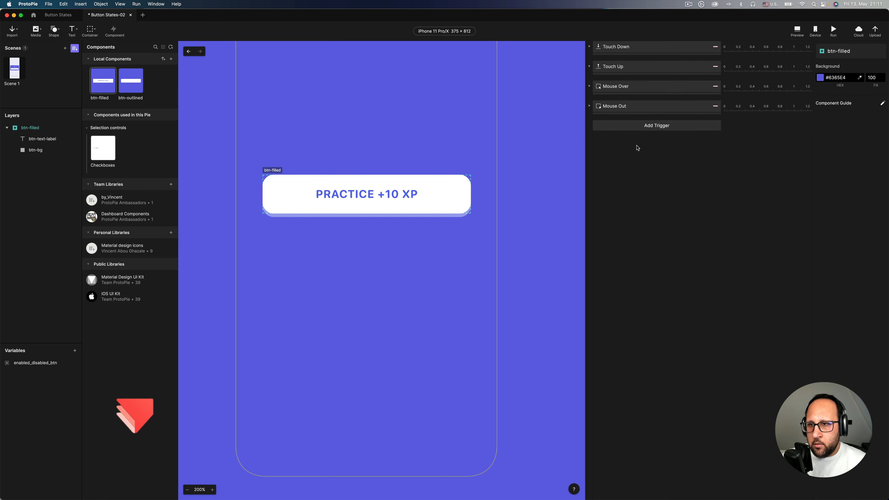
- Add a Receive trigger to btn-filled that uses the Receive from Parent channel and the message enable-btn
{"action": "left_click", "coordinate": [627, 129]}
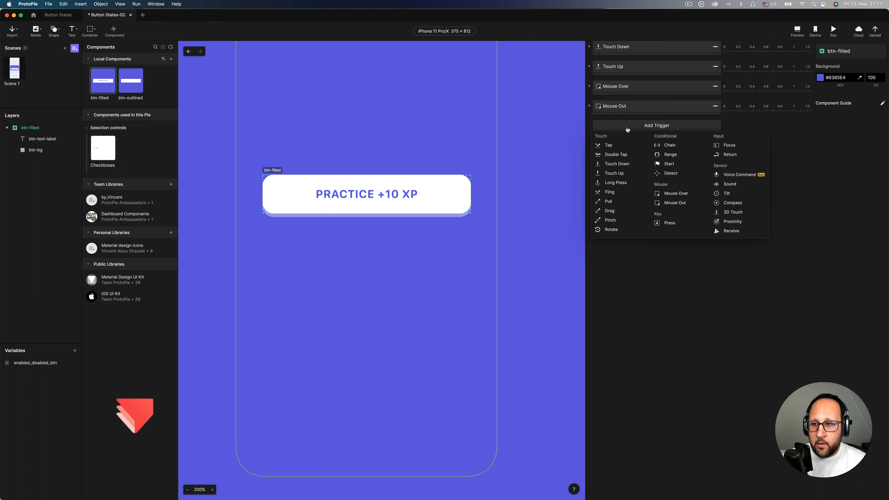
{"action": "left_click", "coordinate": [735, 230]}
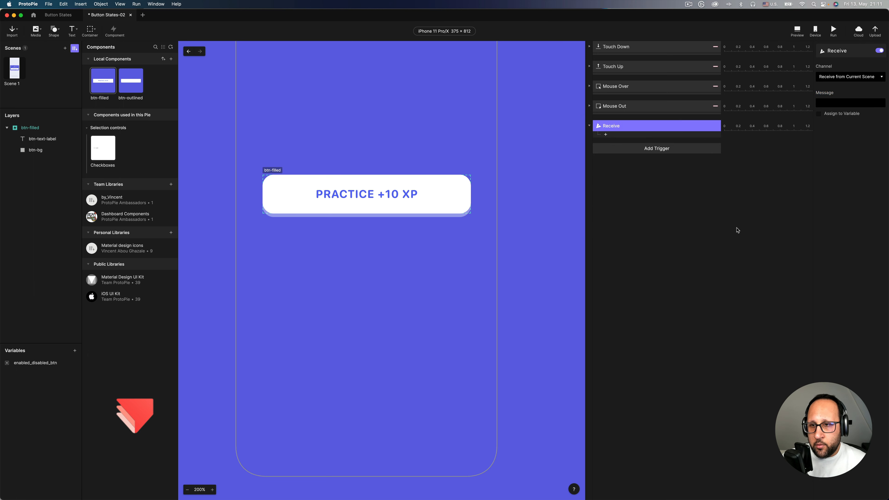
{"action": "left_click", "coordinate": [853, 80]}
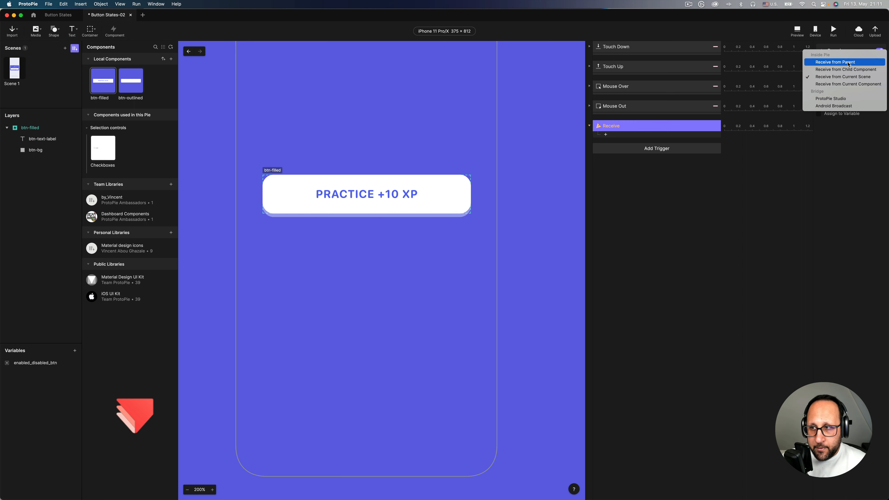
{"action": "left_click", "coordinate": [848, 62]}
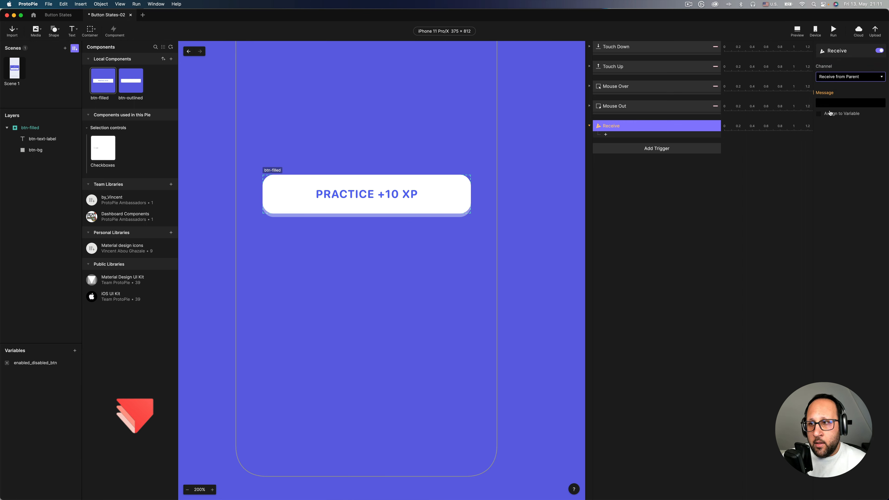
{"action": "left_click", "coordinate": [830, 102]}
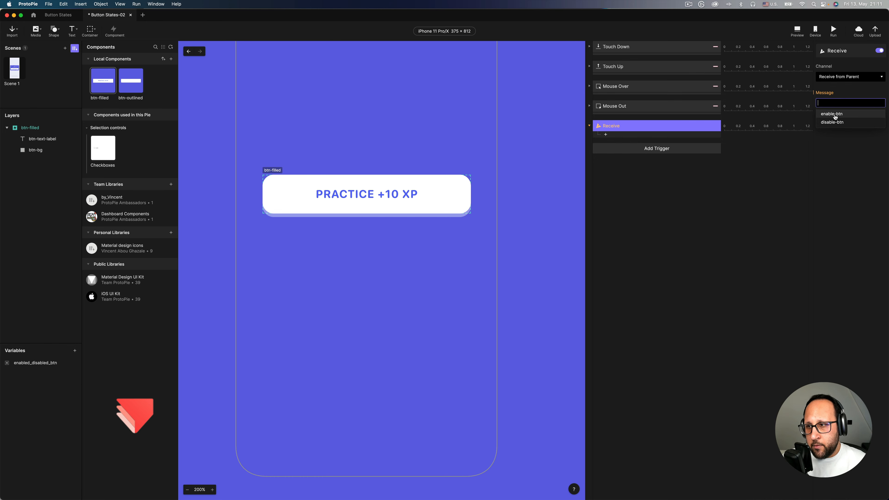
{"action": "left_click", "coordinate": [835, 114]}
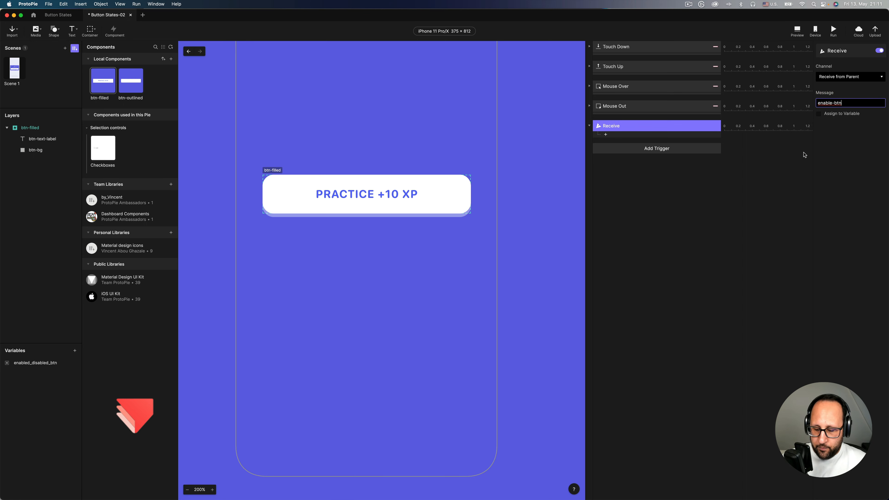
{"action": "key", "text": "Return"}
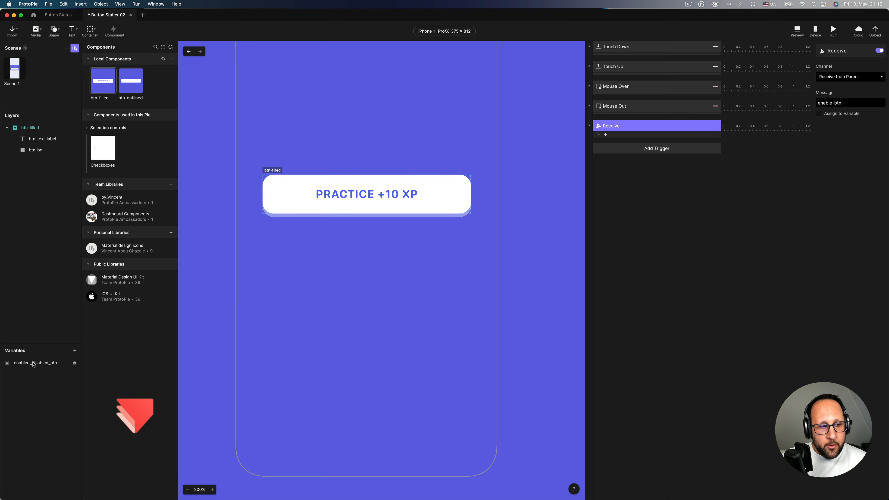
- Delete the existing enabled_disabled_btn variable from the btn-filled component
{"action": "left_click", "coordinate": [525, 220]}
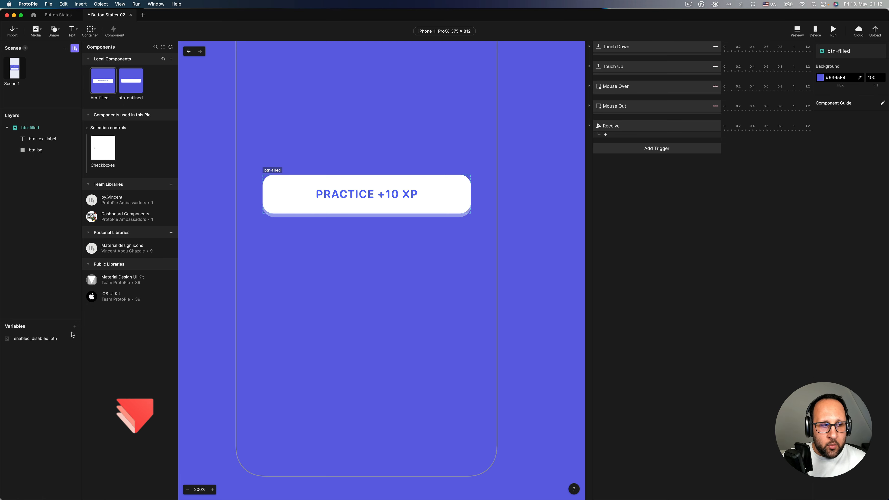
{"action": "left_click", "coordinate": [55, 339]}
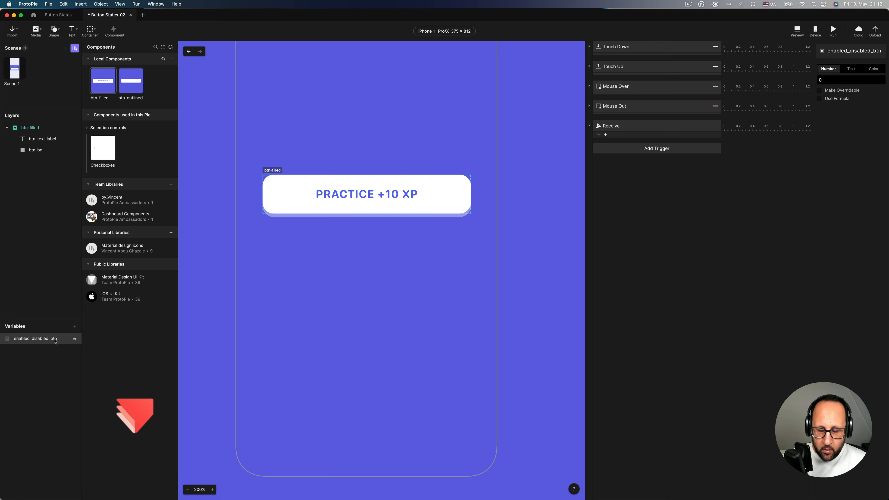
{"action": "key", "text": "BackSpace"}
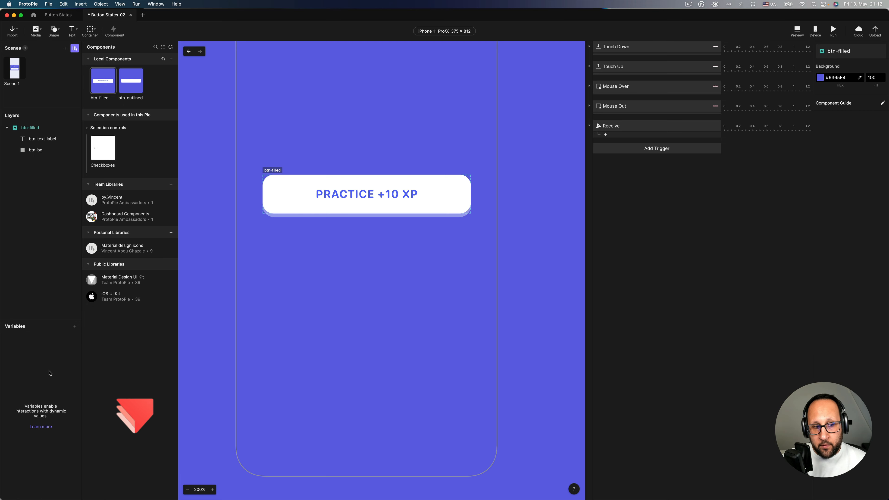
- Create a new variable in the btn-filled component and name it enable_disable_btn
{"action": "left_click", "coordinate": [75, 326]}
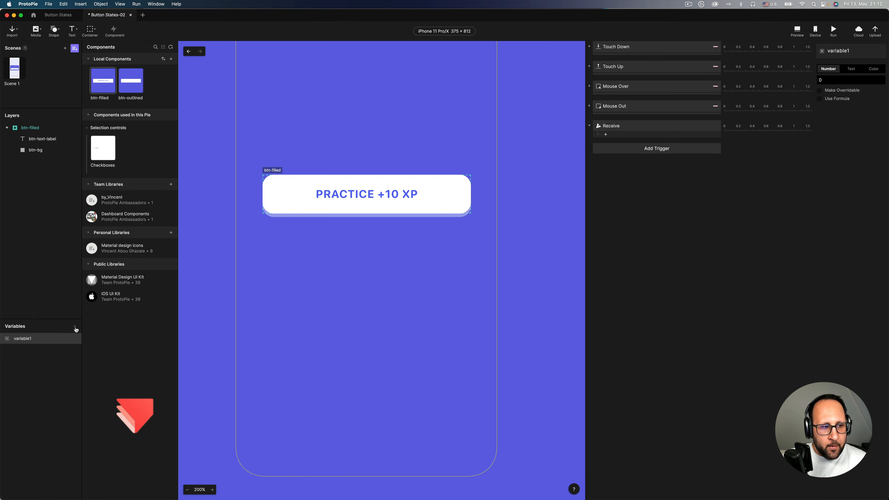
{"action": "double_click", "coordinate": [26, 339]}
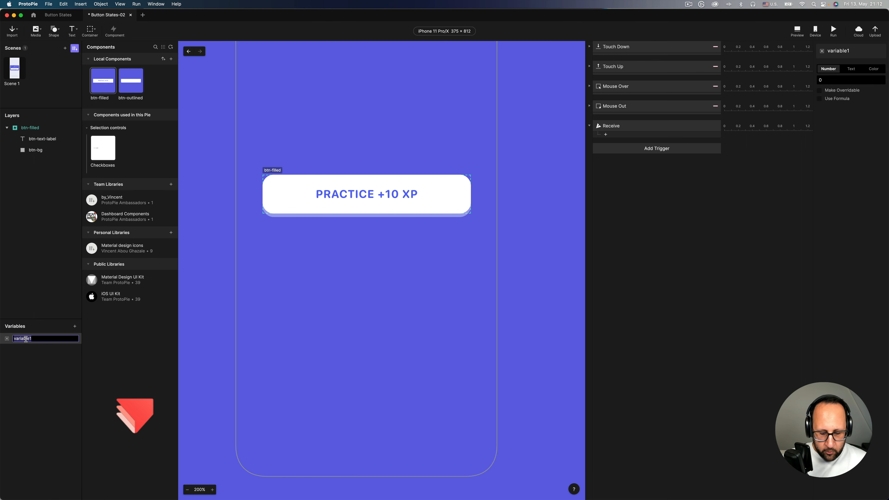
{"action": "type", "text": "enable"}
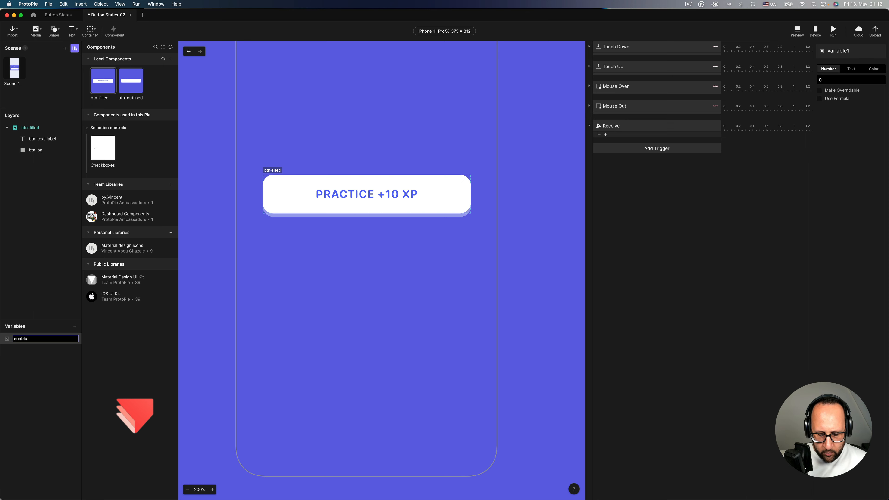
{"action": "type", "text": "_disable"}
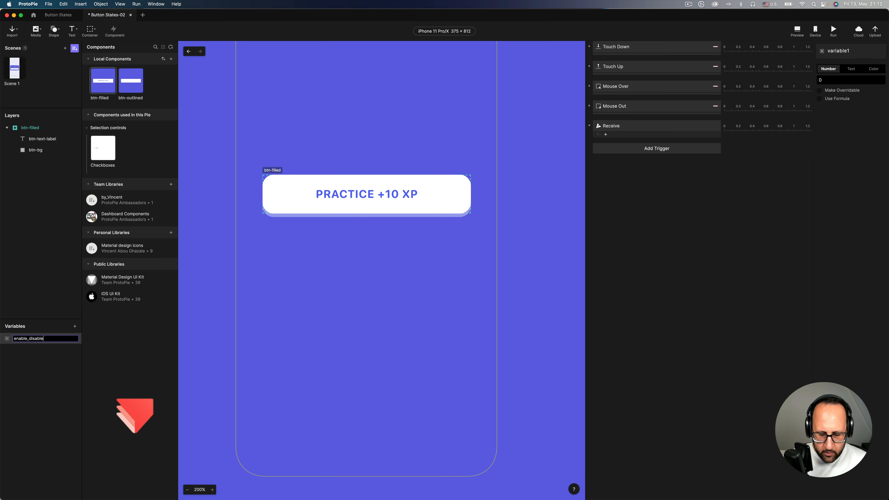
{"action": "type", "text": "_btn"}
{"action": "key", "text": "Return"}
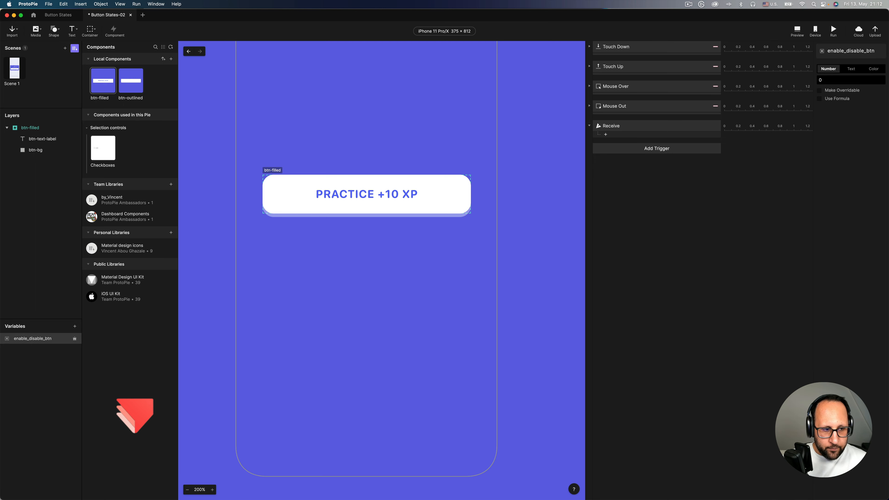
- Add an Assign response to the enable-btn Receive trigger that sets the enable_disable_btn variable to 1
{"action": "left_click", "coordinate": [662, 129]}
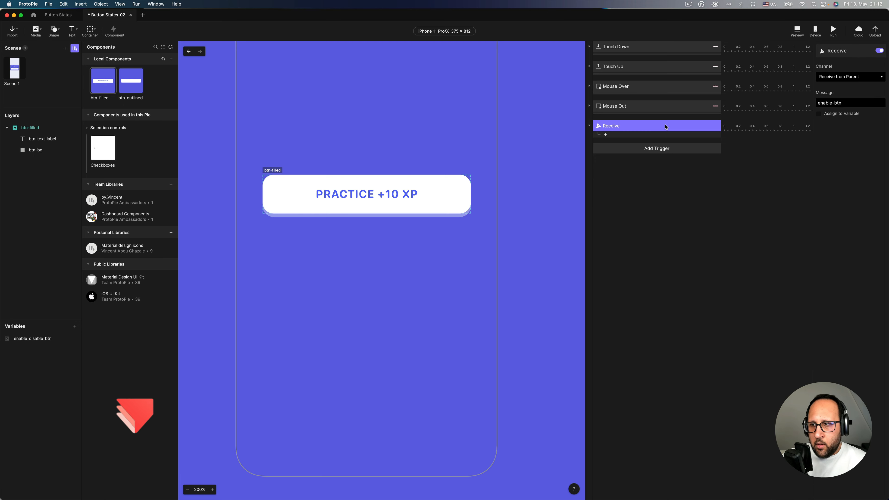
{"action": "left_click", "coordinate": [626, 136]}
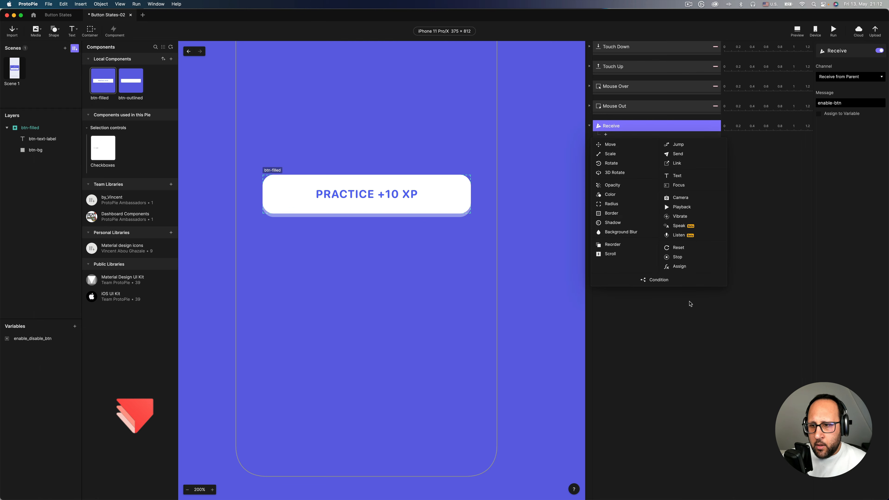
{"action": "left_click", "coordinate": [679, 266]}
{"action": "left_click", "coordinate": [869, 62]}
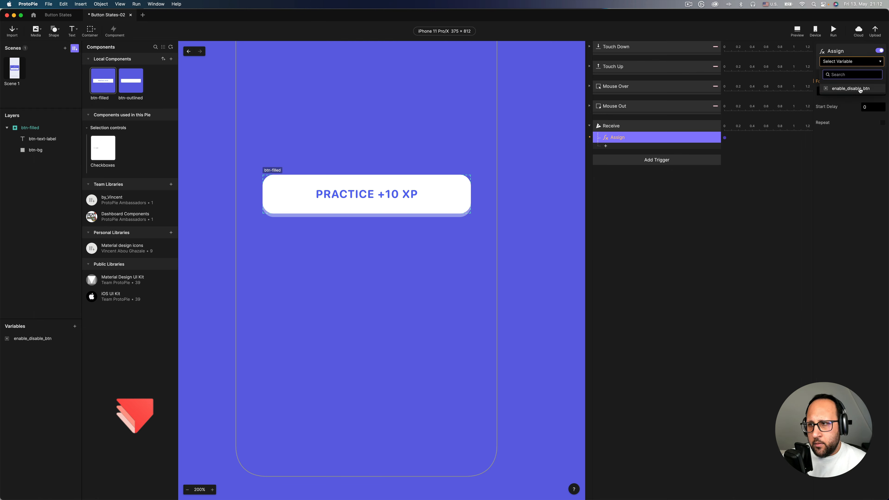
{"action": "left_click", "coordinate": [860, 89]}
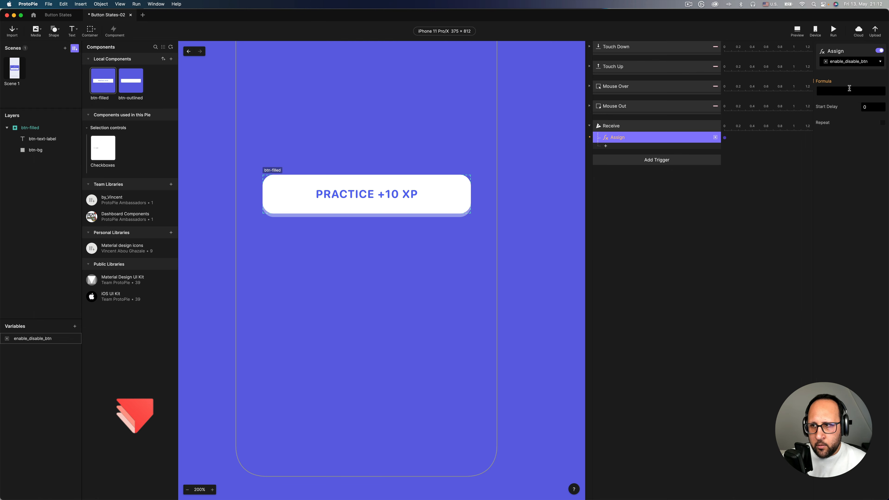
{"action": "left_click", "coordinate": [844, 88]}
{"action": "type", "text": "1"}
{"action": "key", "text": "Return"}
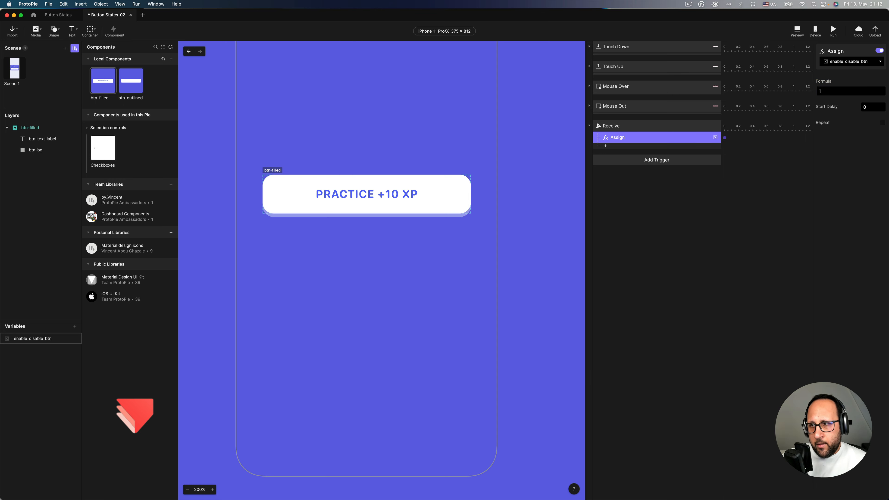
- Rename the Receive trigger in btn-filled as Receive enable-btn
{"action": "left_click", "coordinate": [615, 128]}
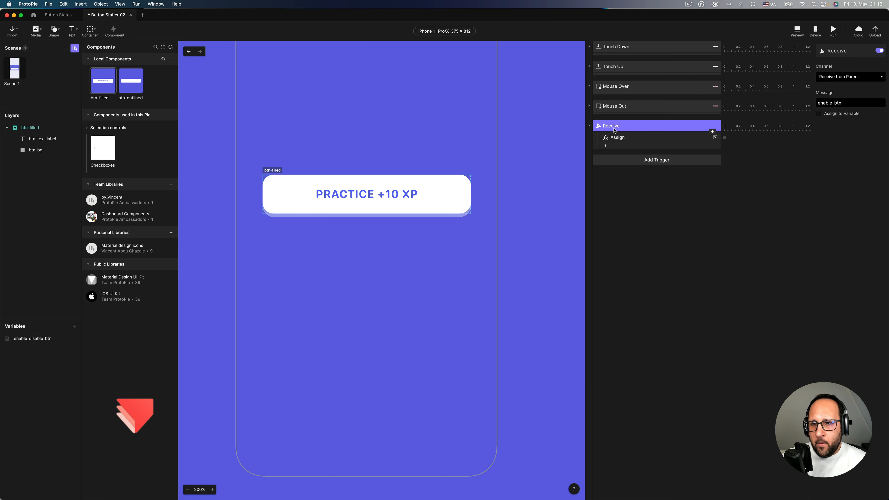
{"action": "double_click", "coordinate": [615, 128]}
{"action": "left_click", "coordinate": [627, 126]}
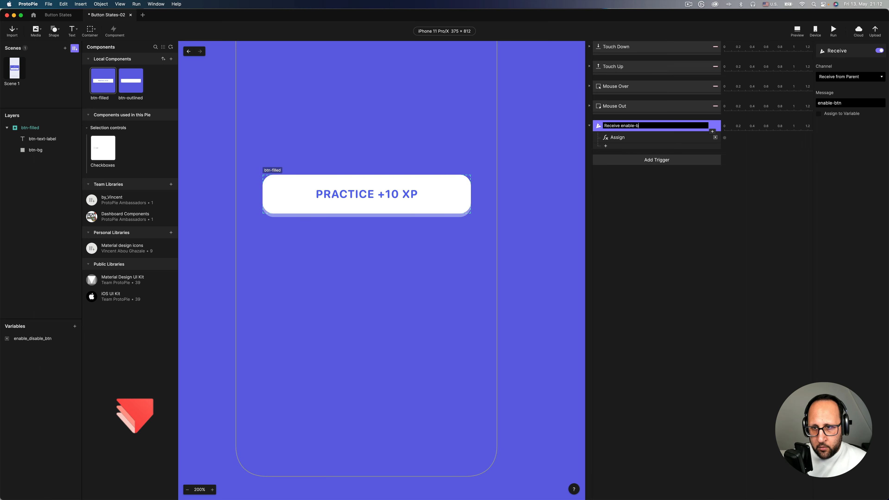
{"action": "type", "text": "tn"}
{"action": "key", "text": "Return"}
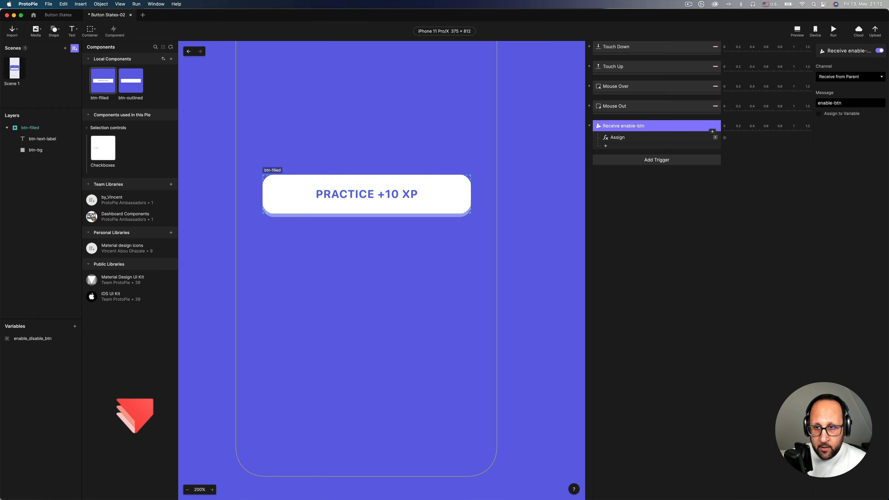
{"action": "left_click", "coordinate": [632, 220]}
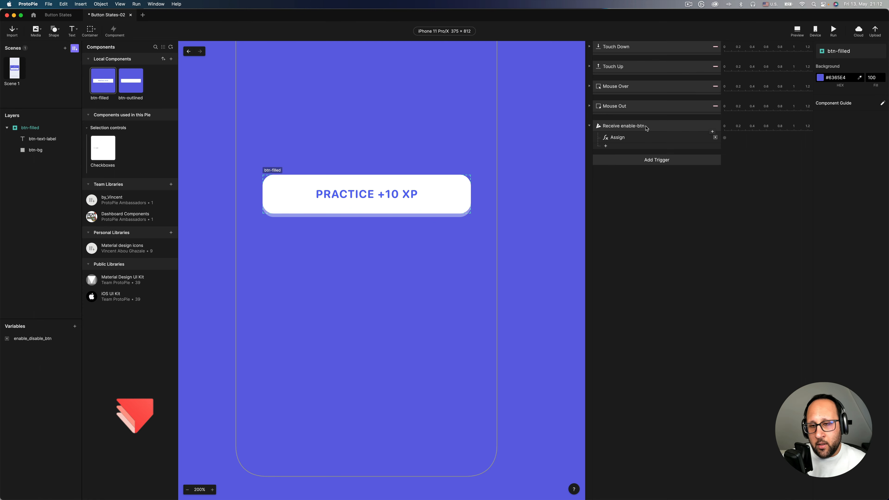
- Duplicate the Receive enable-btn trigger in btn-filled and rename the copy Receive disable-btn
{"action": "left_click", "coordinate": [621, 128]}
{"action": "key", "text": "super+d"}
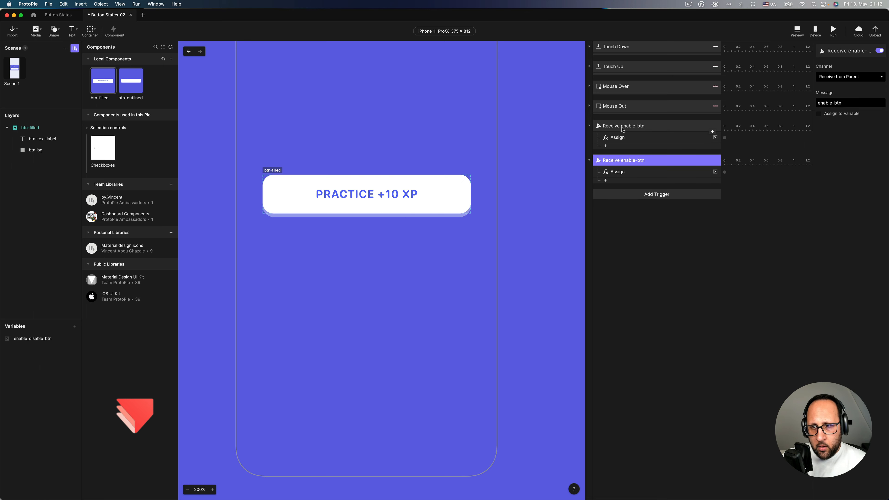
{"action": "double_click", "coordinate": [629, 160]}
{"action": "left_click", "coordinate": [625, 160]}
{"action": "key", "text": "BackSpace"}
{"action": "key", "text": "BackSpace"}
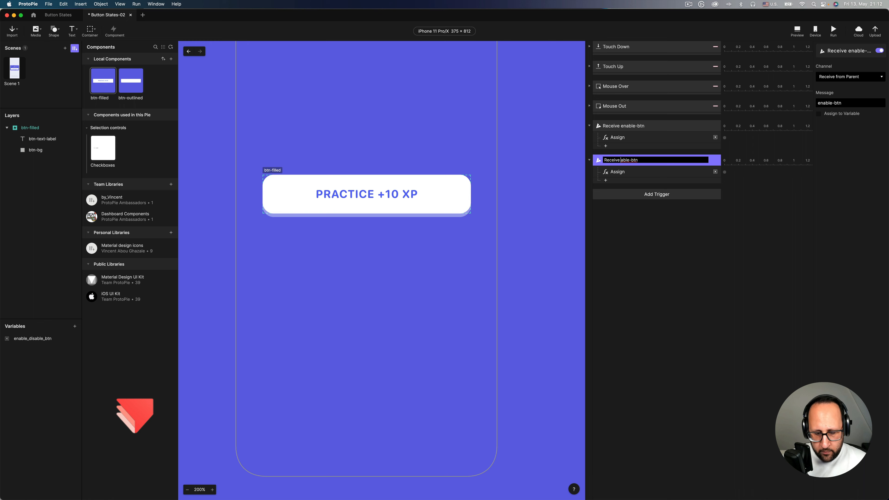
{"action": "type", "text": "dis"}
{"action": "key", "text": "Return"}
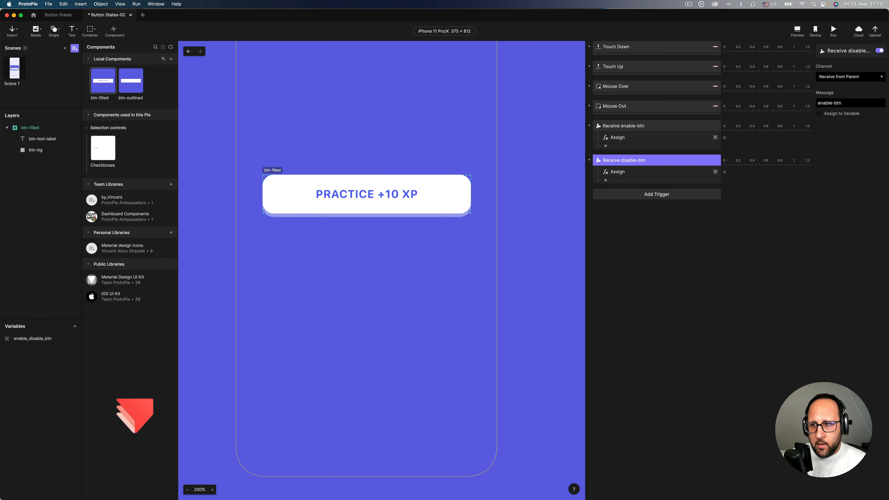
- Set the message of the Receive disable-btn trigger to disable-btn
{"action": "left_click", "coordinate": [842, 103]}
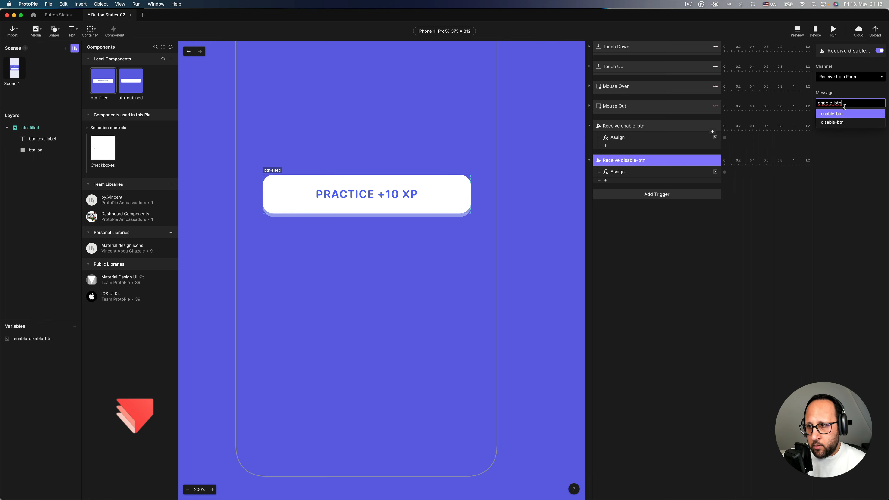
{"action": "left_click", "coordinate": [837, 126]}
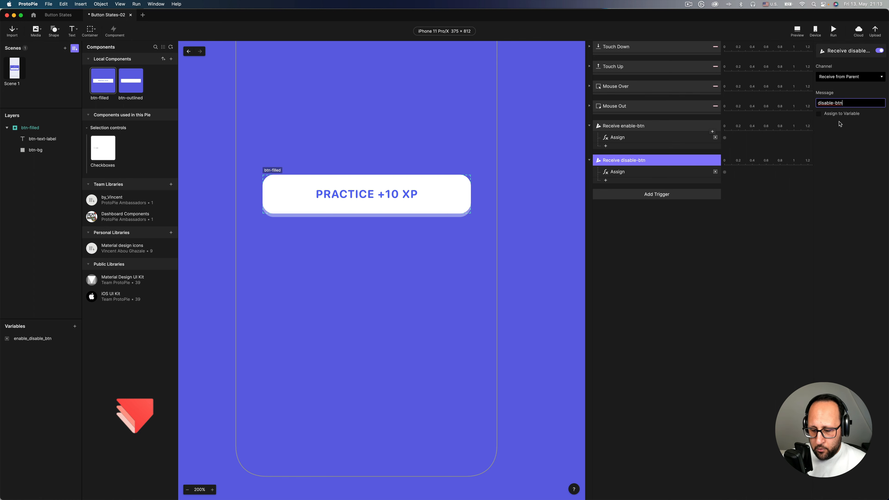
{"action": "key", "text": "Return"}
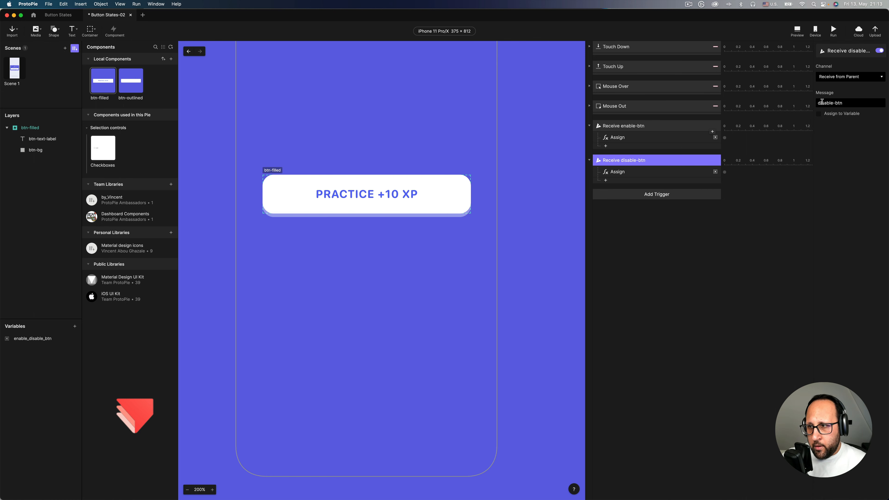
- Set the formula of the Assign response under Receive disable-btn to 0
{"action": "left_click", "coordinate": [663, 176]}
{"action": "left_click", "coordinate": [839, 92]}
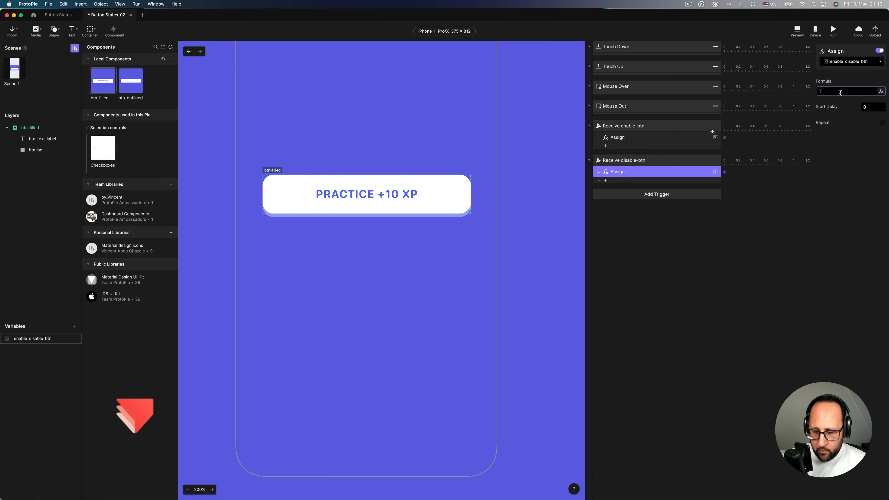
{"action": "type", "text": "0"}
{"action": "key", "text": "Return"}
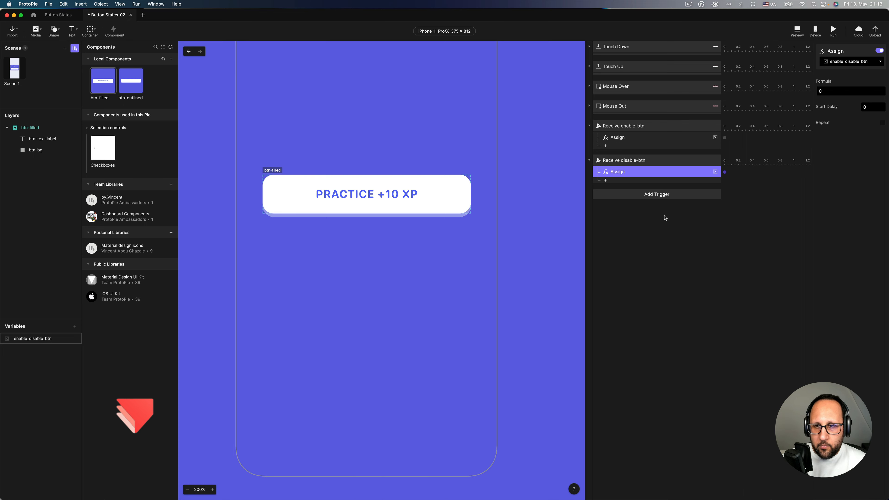
{"action": "left_click", "coordinate": [424, 257]}
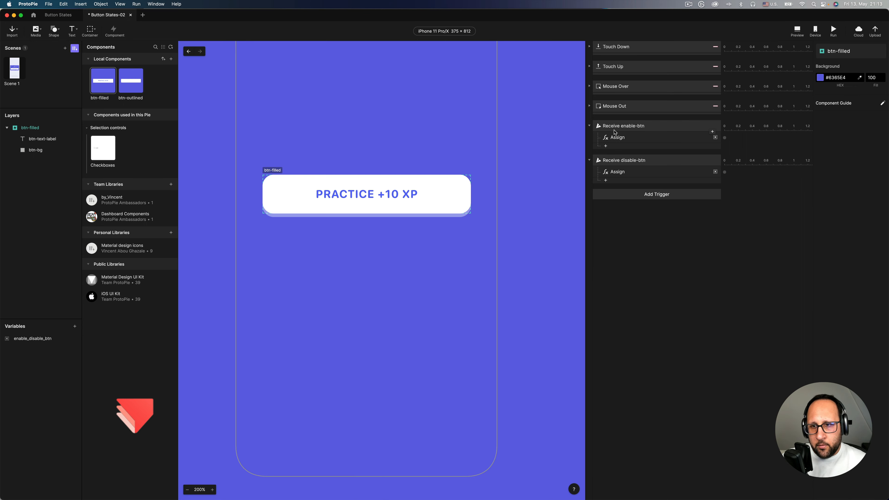
- Collapse the Receive enable-btn and Receive disable-btn triggers
{"action": "left_click", "coordinate": [589, 160]}
{"action": "left_click", "coordinate": [589, 126]}
{"action": "scroll", "coordinate": [418, 252], "scroll_direction": "down", "scroll_amount": 3}
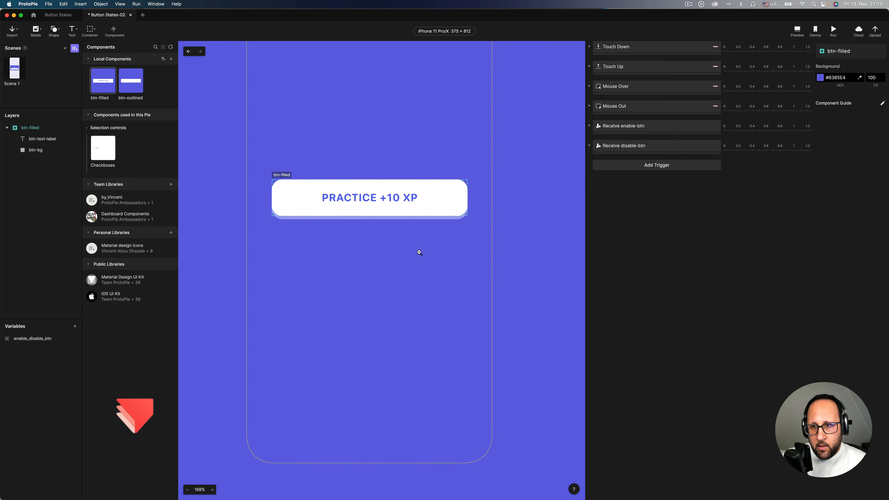
{"action": "scroll", "coordinate": [438, 246], "scroll_direction": "up", "scroll_amount": 5}
{"action": "scroll", "coordinate": [451, 260], "scroll_direction": "up", "scroll_amount": 3}
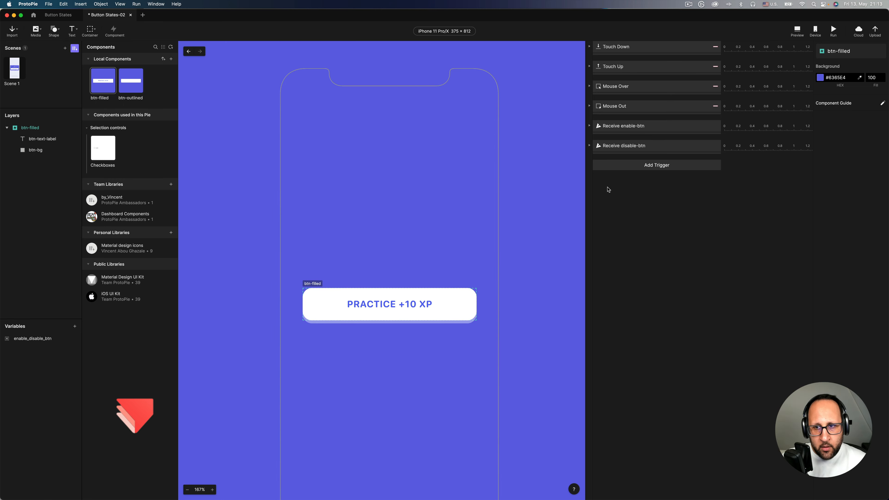
{"action": "scroll", "coordinate": [446, 271], "scroll_direction": "up", "scroll_amount": 1}
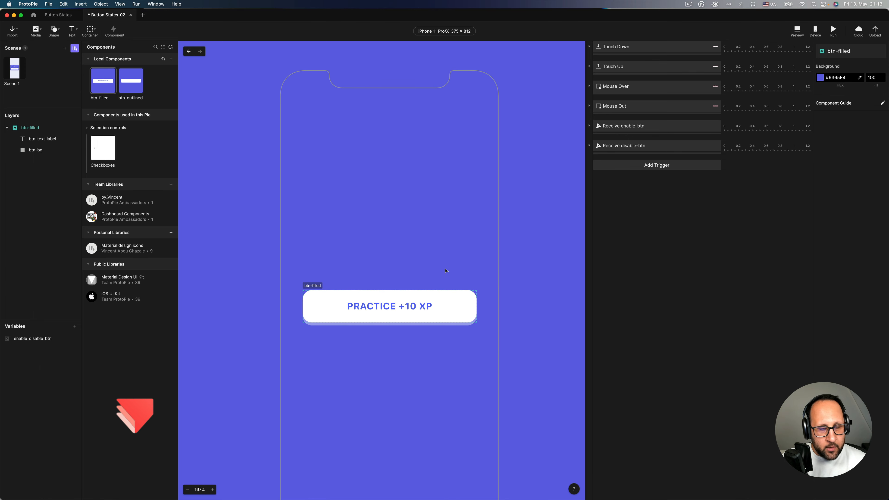
{"action": "left_click_drag", "start_coordinate": [438, 204], "coordinate": [437, 198]}
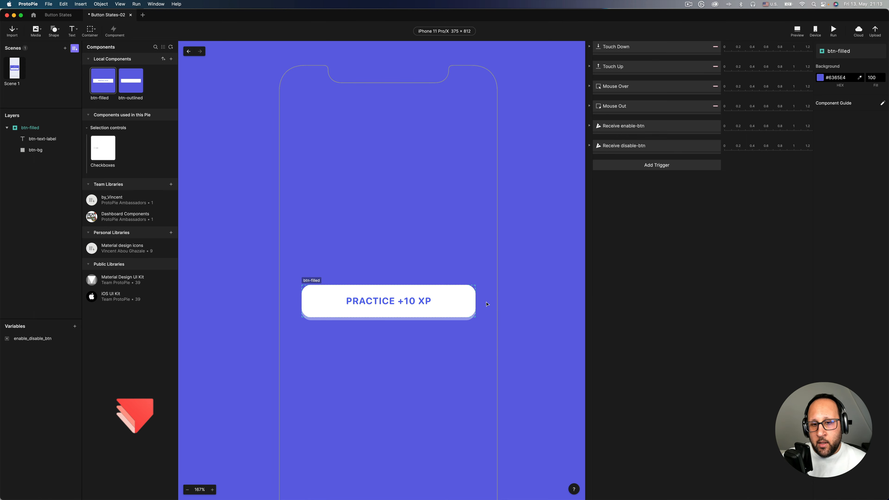
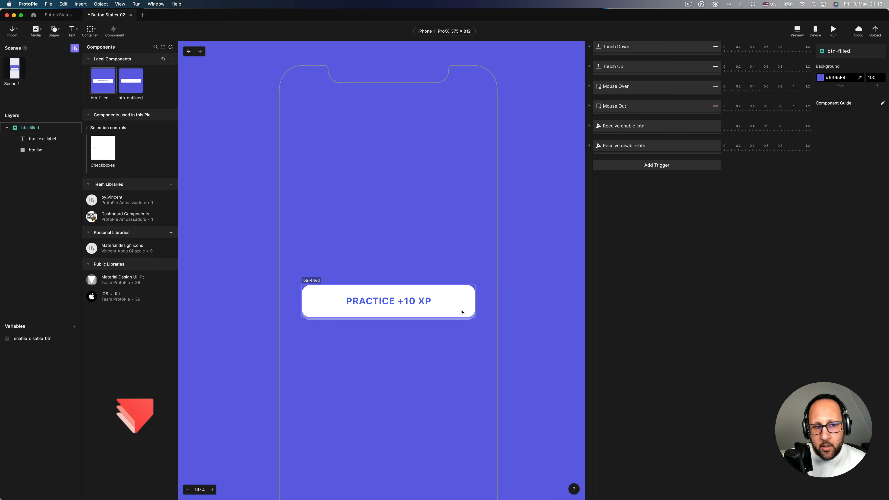
- Add a Detect trigger to btn-filled that monitors the enable_disable_btn variable
{"action": "left_click", "coordinate": [621, 166]}
{"action": "left_click", "coordinate": [669, 216]}
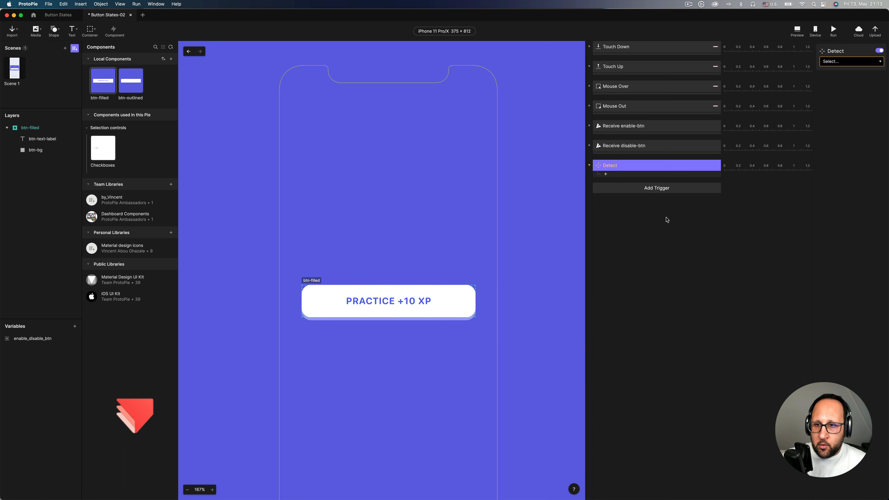
{"action": "left_click", "coordinate": [846, 63]}
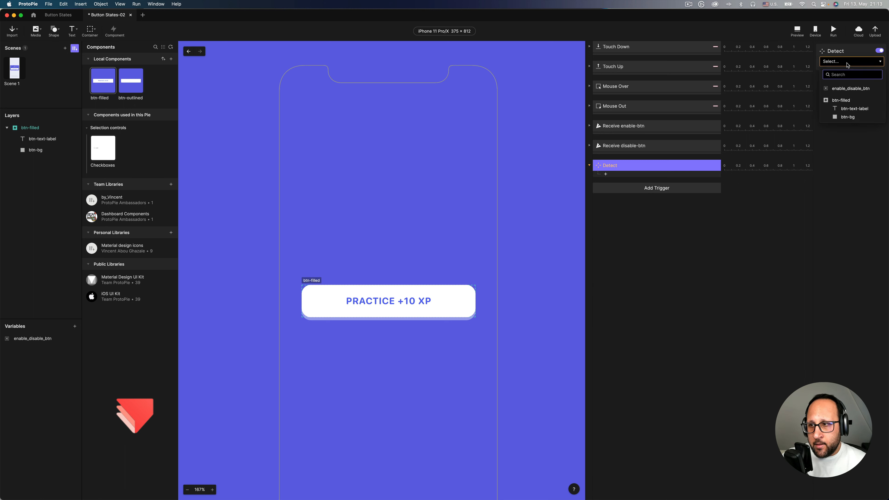
{"action": "left_click", "coordinate": [845, 89]}
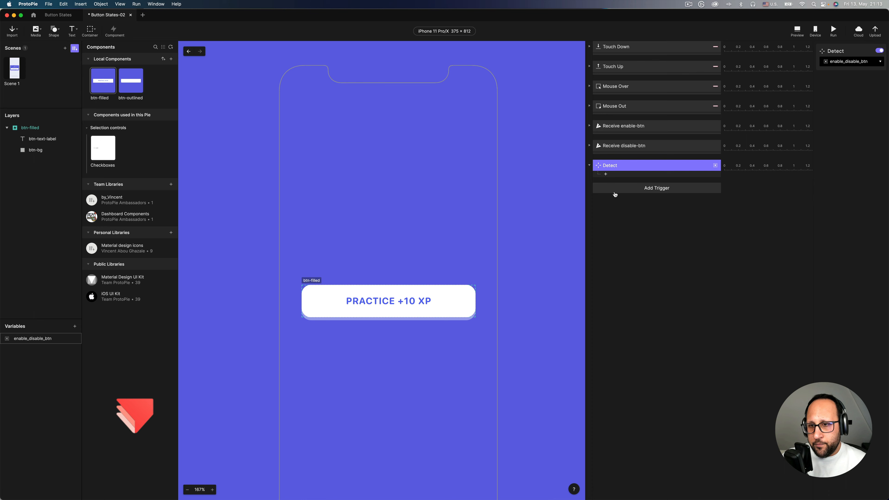
- Add a Condition to the Detect trigger that checks whether enable_disable_btn equals 1
{"action": "left_click", "coordinate": [612, 175]}
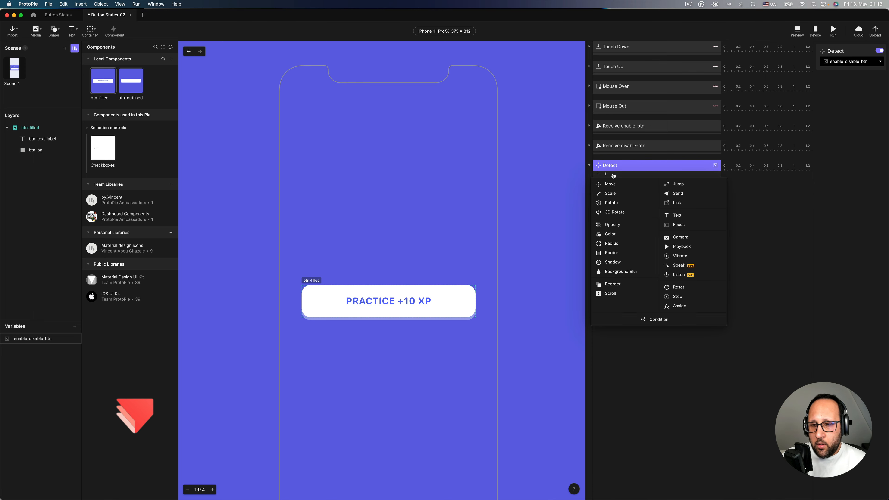
{"action": "left_click", "coordinate": [643, 319]}
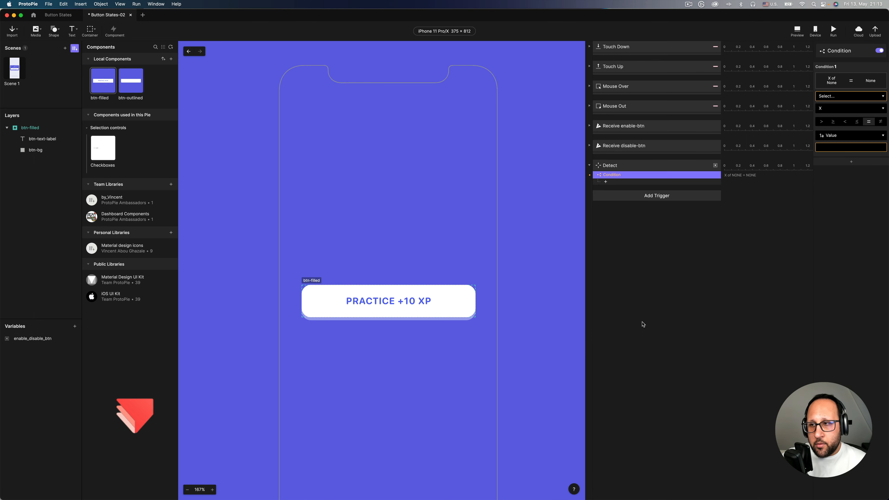
{"action": "left_click", "coordinate": [823, 97]}
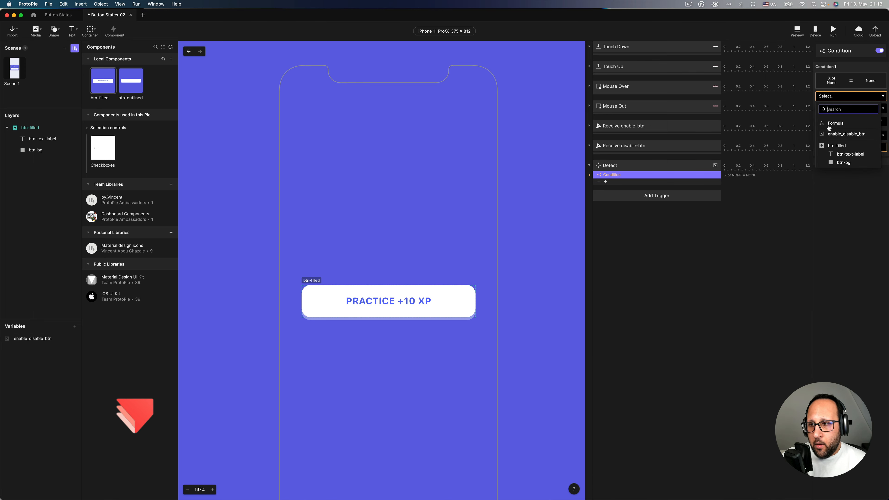
{"action": "left_click", "coordinate": [856, 135]}
{"action": "left_click", "coordinate": [839, 135]}
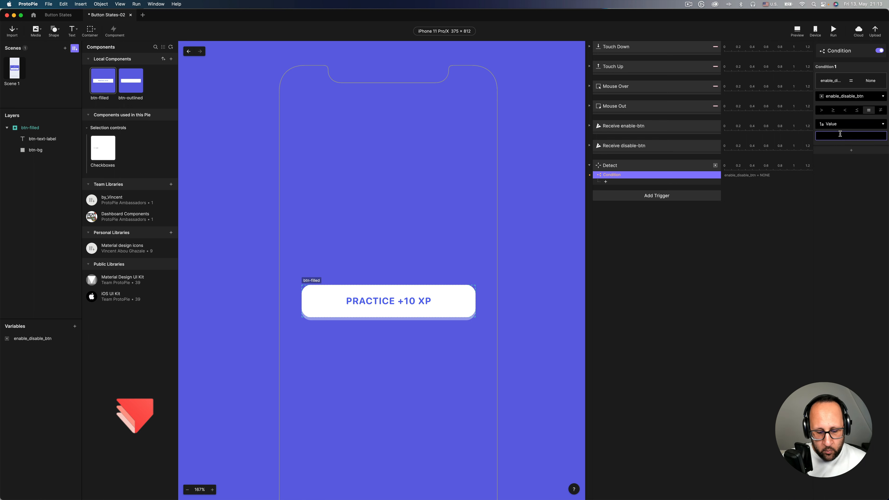
{"action": "type", "text": "1"}
{"action": "key", "text": "Return"}
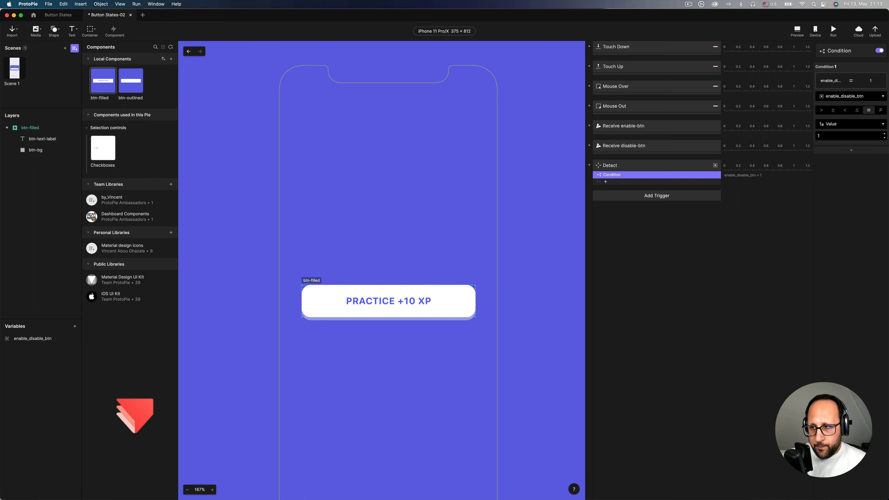
- Add an Opacity response under the new condition that sets btn-filled to 100 opacity
{"action": "left_click", "coordinate": [633, 183]}
{"action": "left_click", "coordinate": [623, 232]}
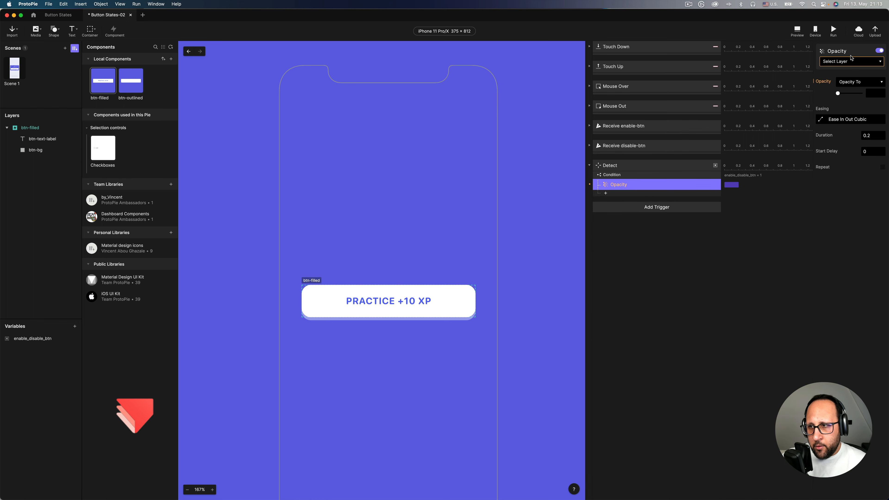
{"action": "left_click", "coordinate": [851, 60]}
{"action": "left_click", "coordinate": [843, 92]}
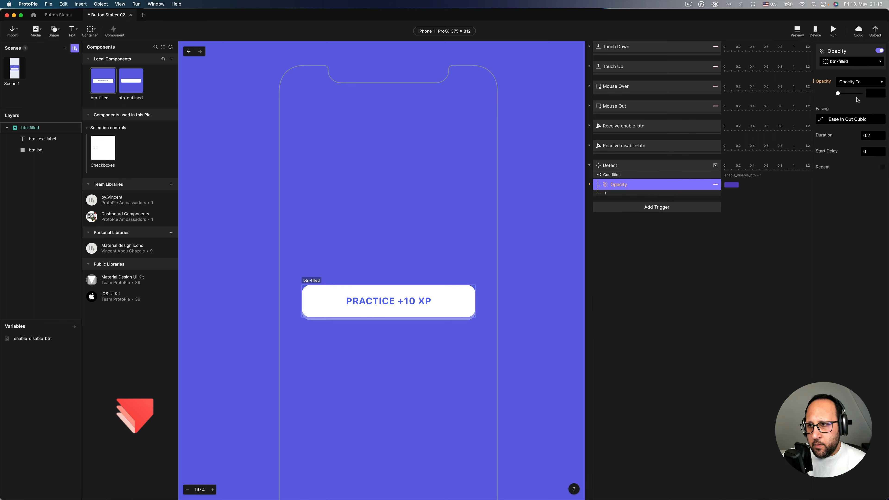
{"action": "left_click_drag", "start_coordinate": [839, 93], "coordinate": [879, 94]}
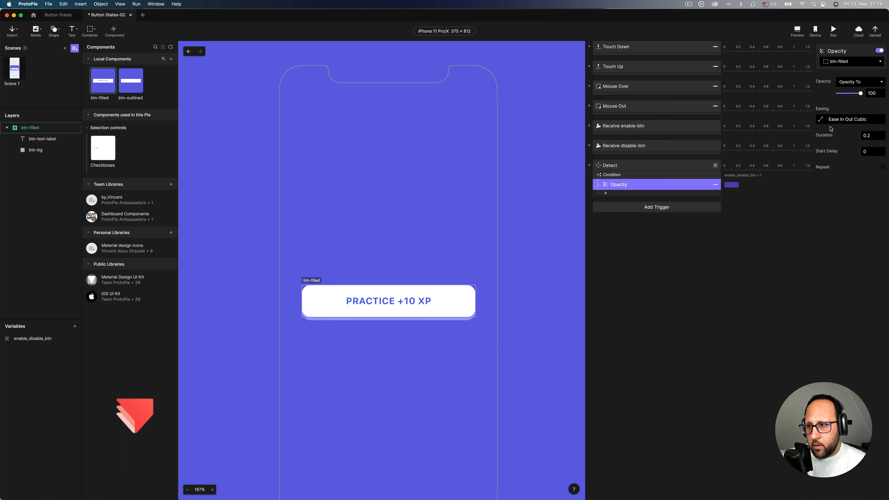
- Change the easing of the btn-filled Opacity response to Ease Out Cubic
{"action": "left_click", "coordinate": [820, 120]}
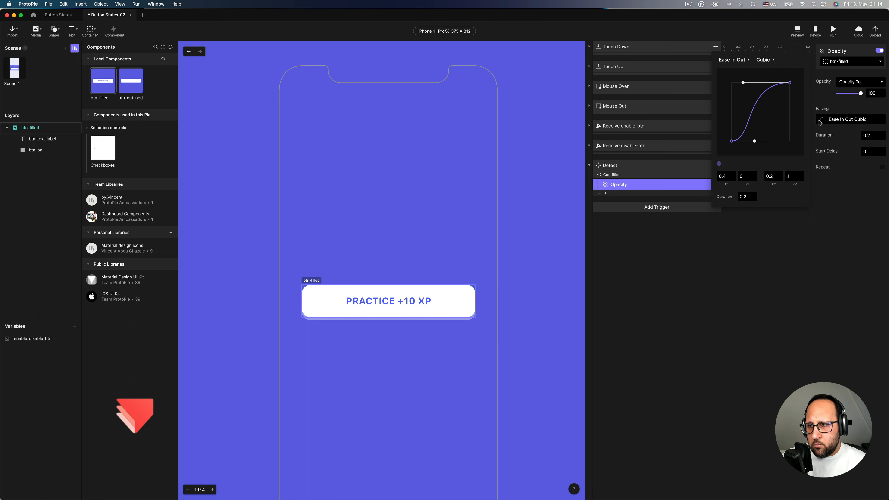
{"action": "left_click", "coordinate": [737, 61]}
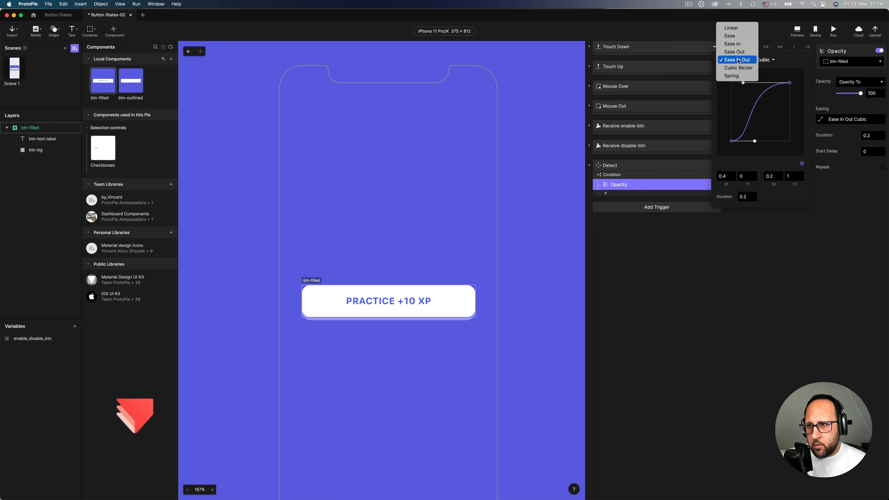
{"action": "left_click", "coordinate": [738, 53]}
{"action": "left_click", "coordinate": [854, 199]}
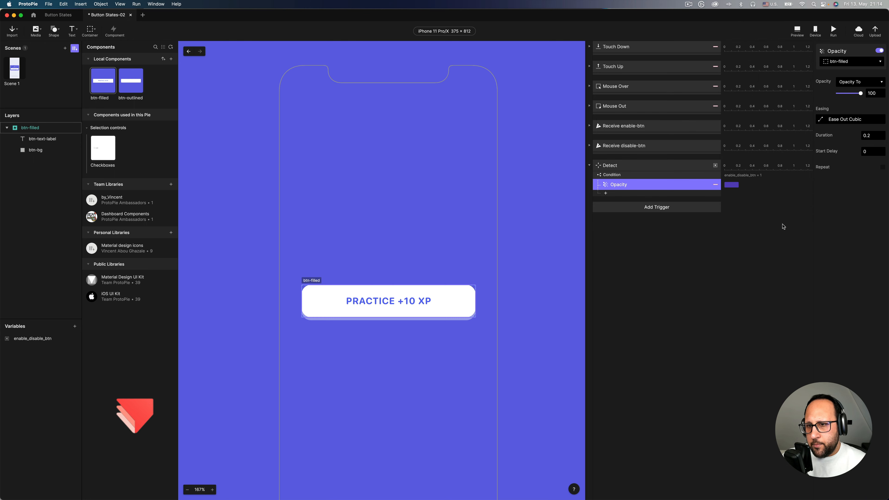
- Duplicate the condition with its Opacity response and make the copy check whether enable_disable_btn equals 0
{"action": "left_click", "coordinate": [626, 175]}
{"action": "key", "text": "super+d"}
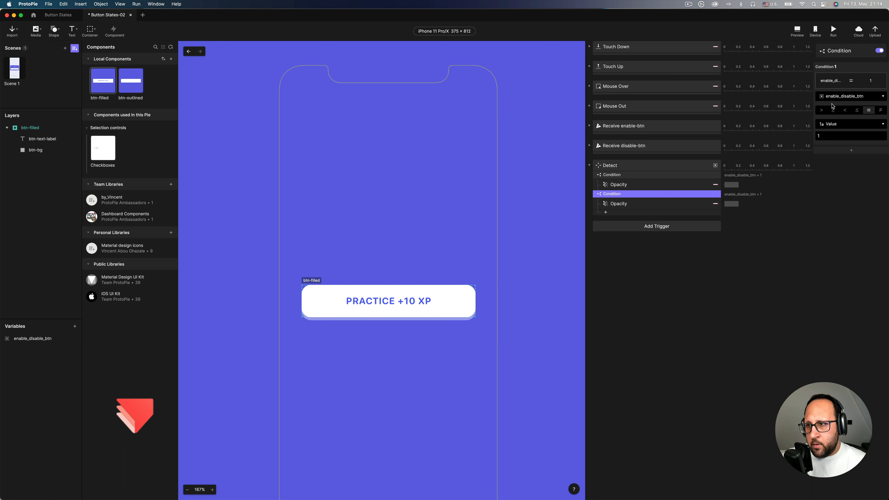
{"action": "left_click", "coordinate": [835, 138]}
{"action": "key", "text": "Return"}
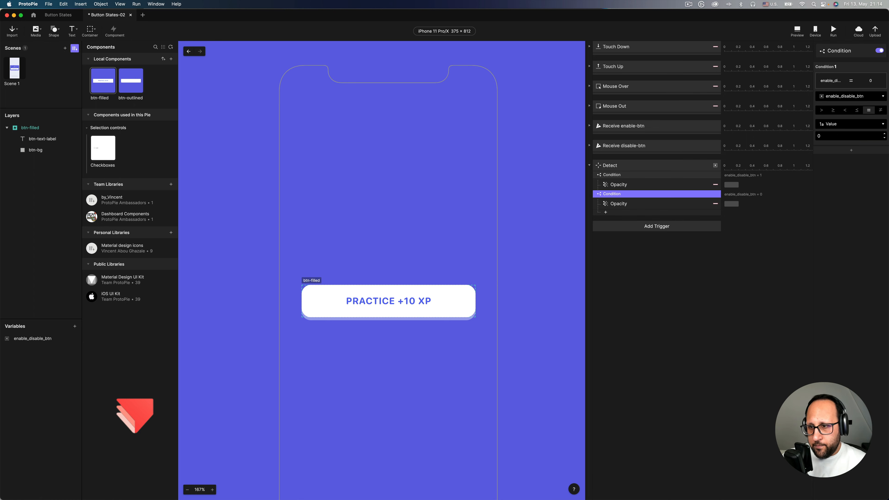
- Set the Opacity response under the enable_disable_btn = 0 condition to 70 and collapse the Detect trigger
{"action": "left_click", "coordinate": [632, 204]}
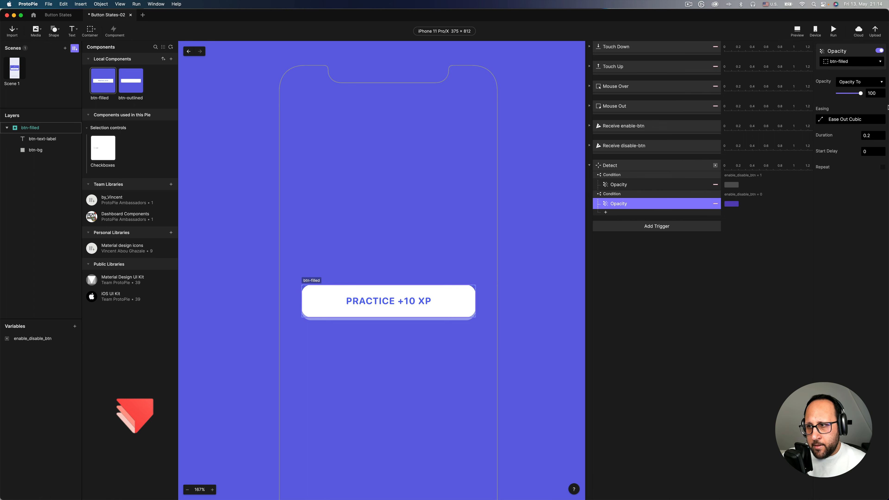
{"action": "left_click", "coordinate": [870, 93]}
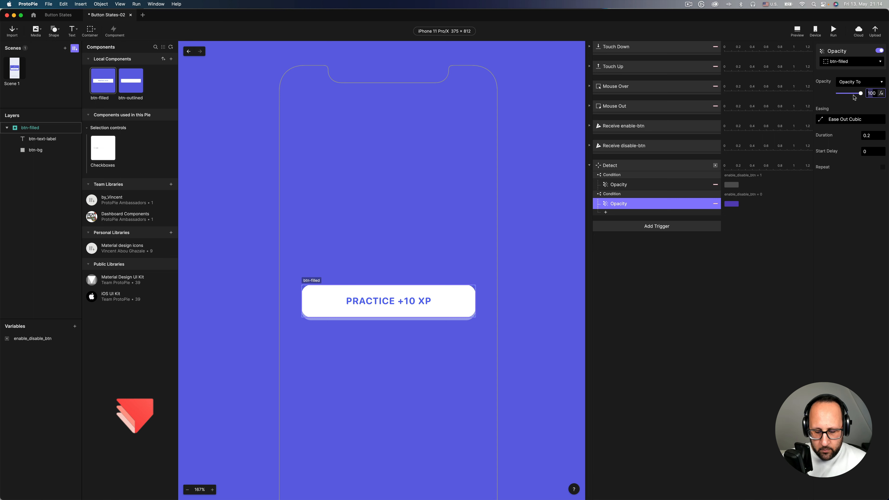
{"action": "type", "text": "70"}
{"action": "key", "text": "Return"}
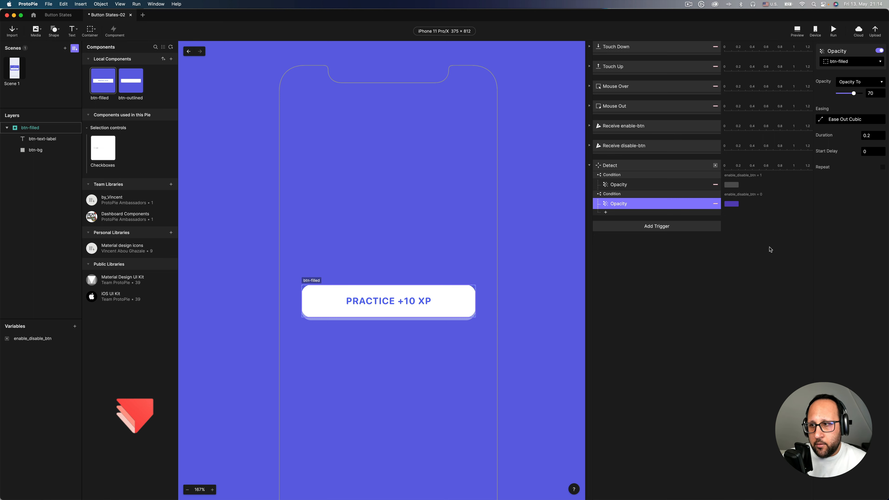
{"action": "left_click", "coordinate": [663, 271]}
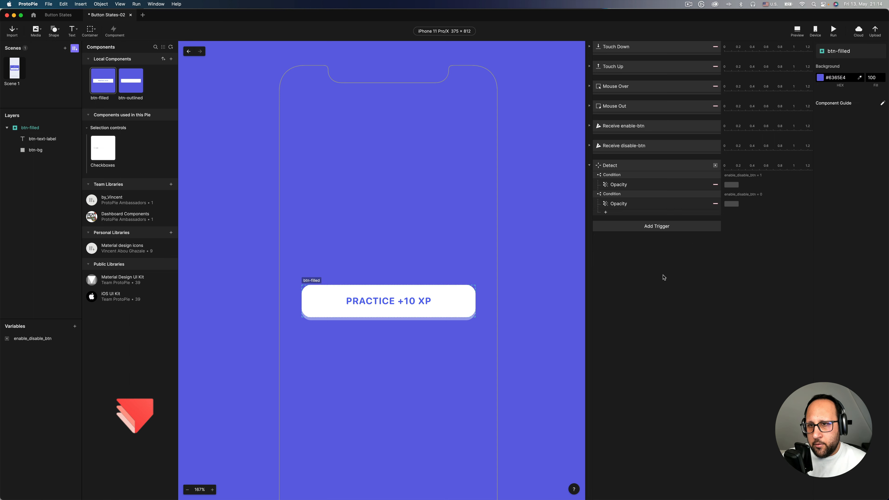
{"action": "left_click", "coordinate": [590, 165]}
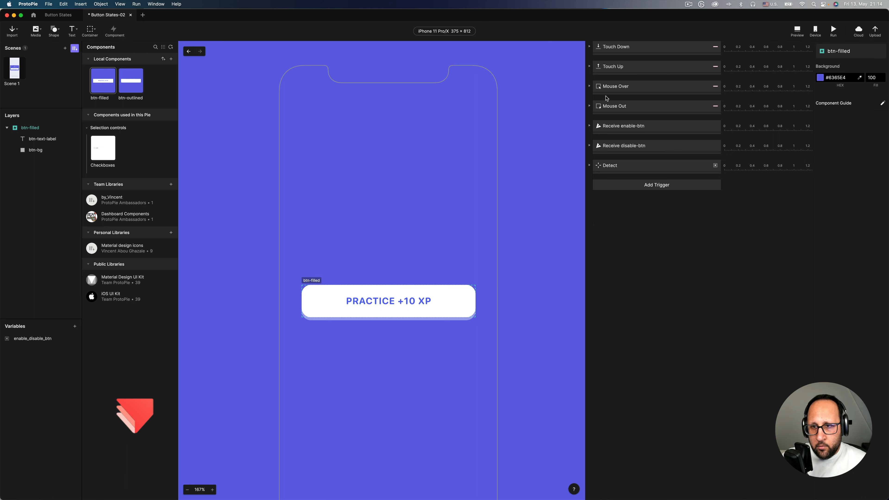
- Preview Scene 1 from the start and test the PRACTICE +10 XP button's hover and touch states
{"action": "left_click", "coordinate": [589, 106]}
{"action": "left_click", "coordinate": [589, 106]}
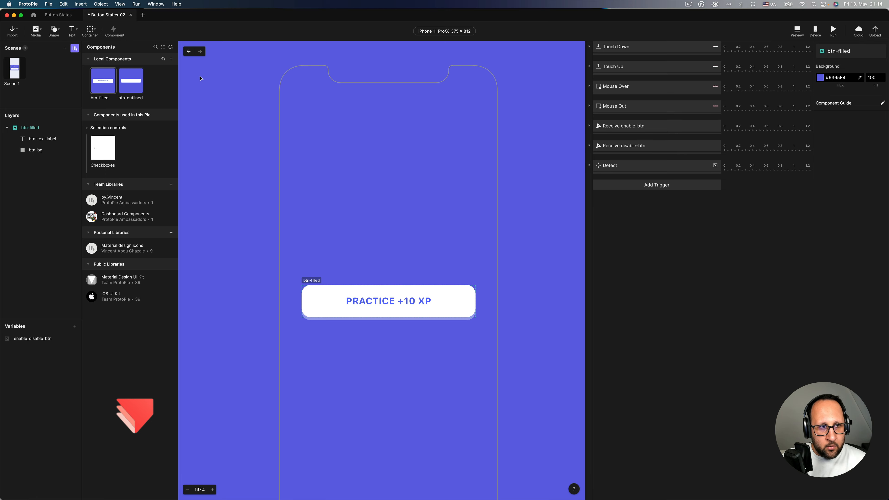
{"action": "left_click", "coordinate": [17, 75]}
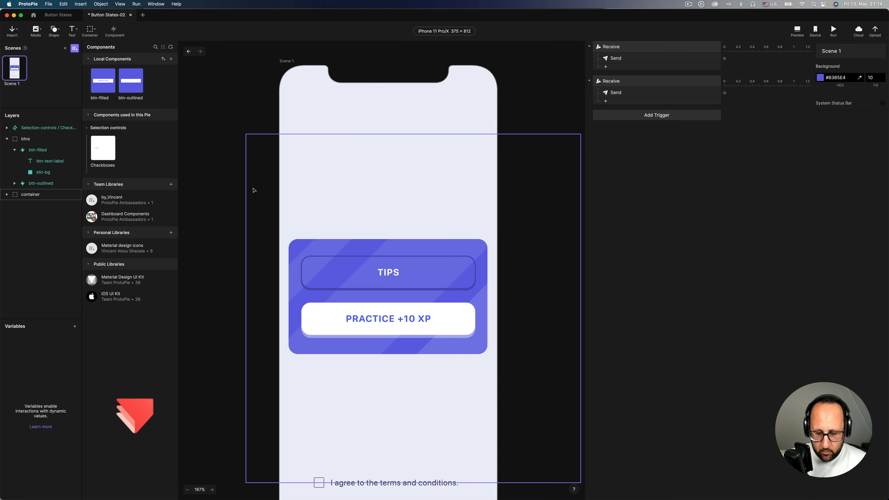
{"action": "key", "text": "super+p"}
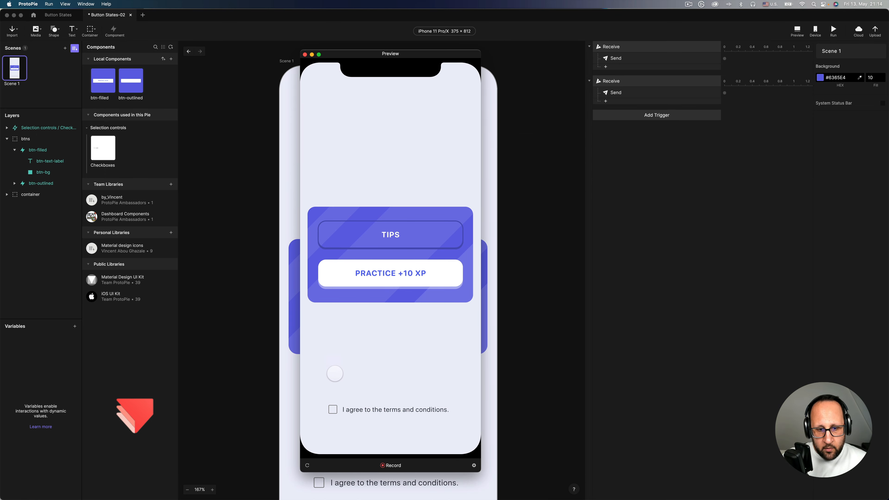
{"action": "left_click", "coordinate": [307, 469]}
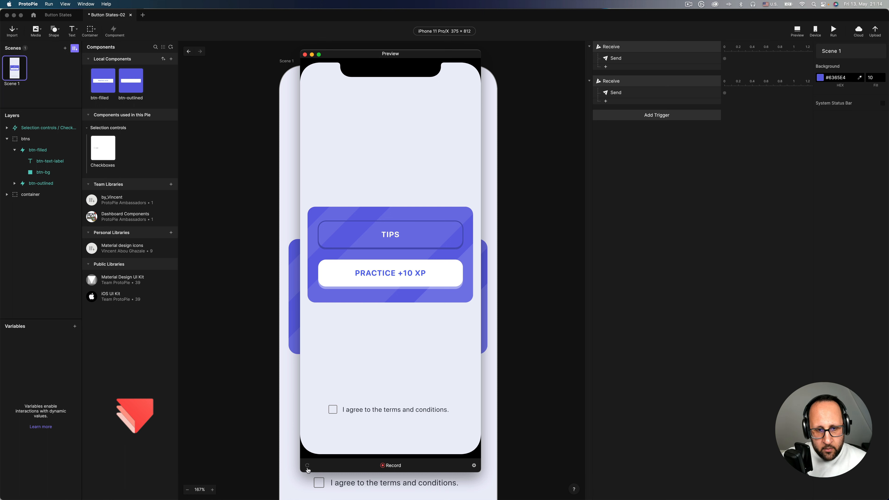
{"action": "left_click", "coordinate": [395, 279]}
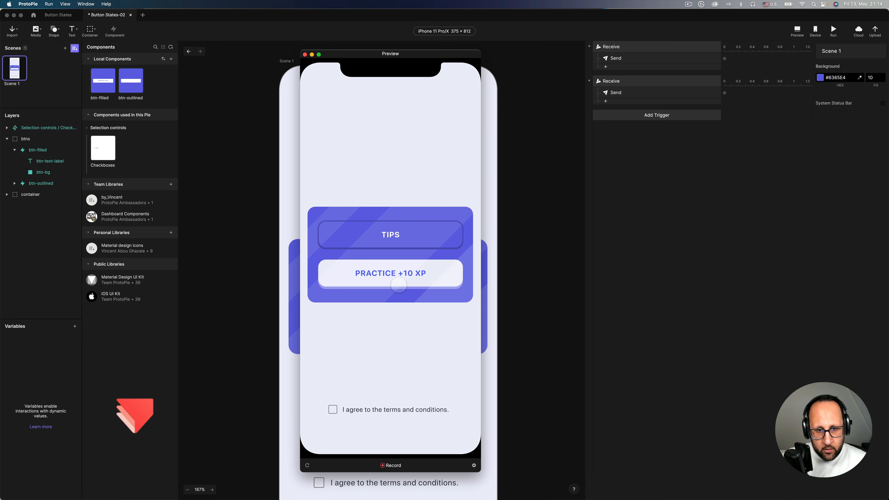
{"action": "left_click", "coordinate": [399, 278]}
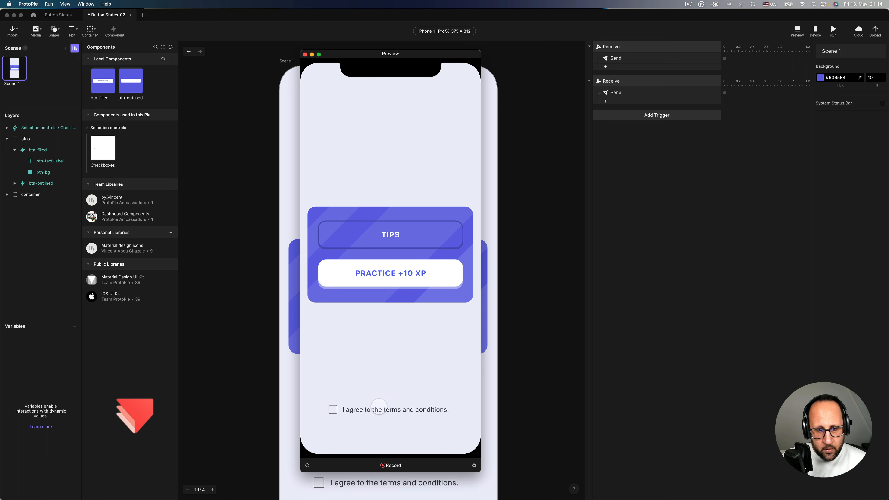
- Toggle the terms checkbox repeatedly to test the PRACTICE +10 XP button's enabled and disabled states, and close the preview
{"action": "left_click", "coordinate": [372, 409]}
{"action": "left_click", "coordinate": [374, 409]}
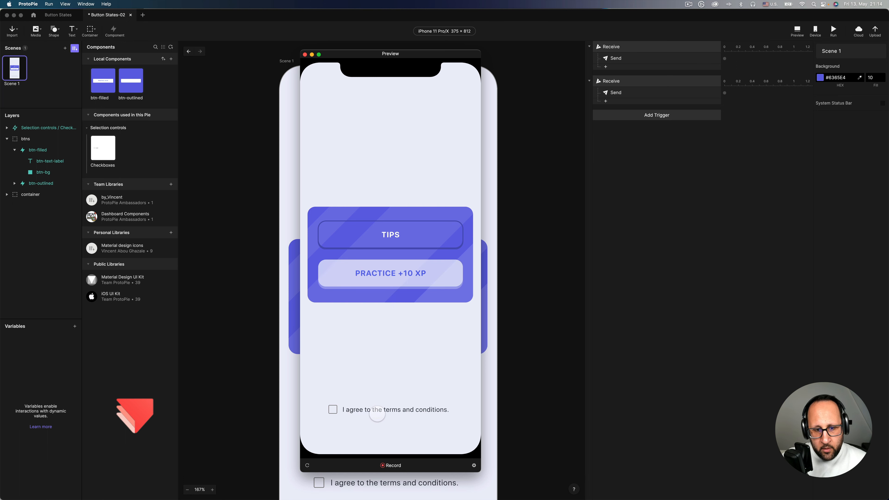
{"action": "left_click", "coordinate": [368, 413]}
{"action": "left_click", "coordinate": [367, 410]}
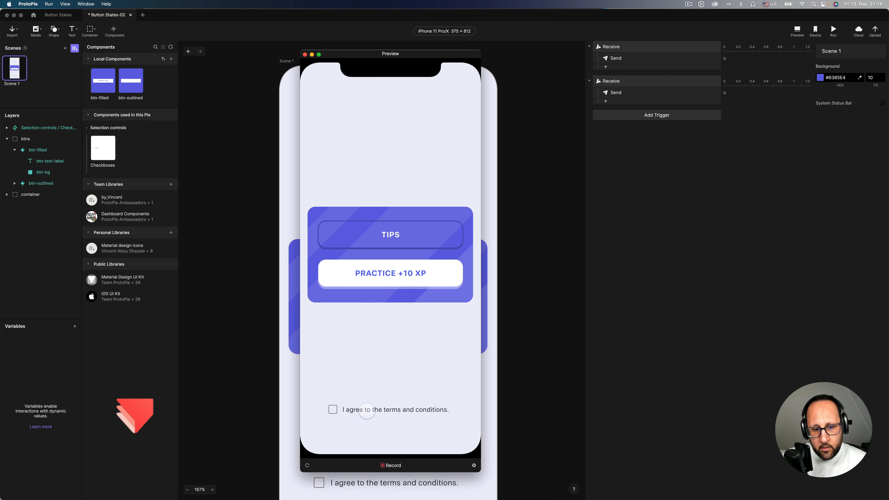
{"action": "left_click", "coordinate": [366, 409]}
{"action": "left_click", "coordinate": [367, 410]}
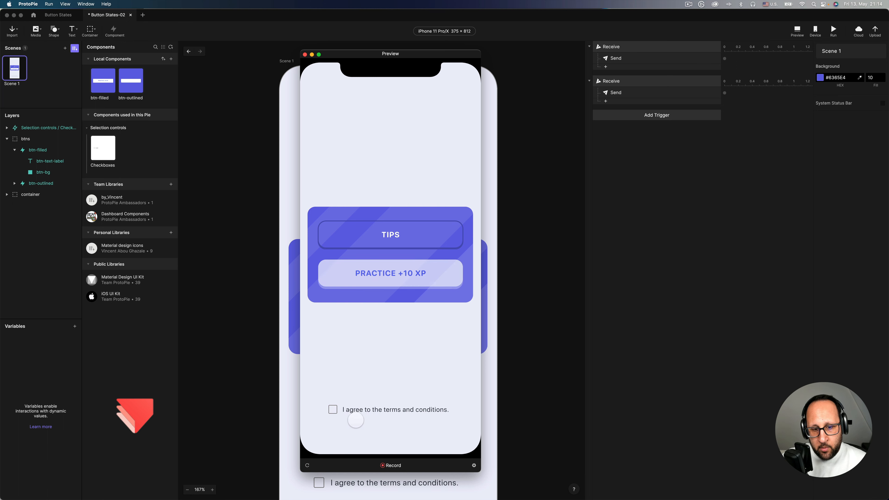
{"action": "left_click", "coordinate": [422, 287]}
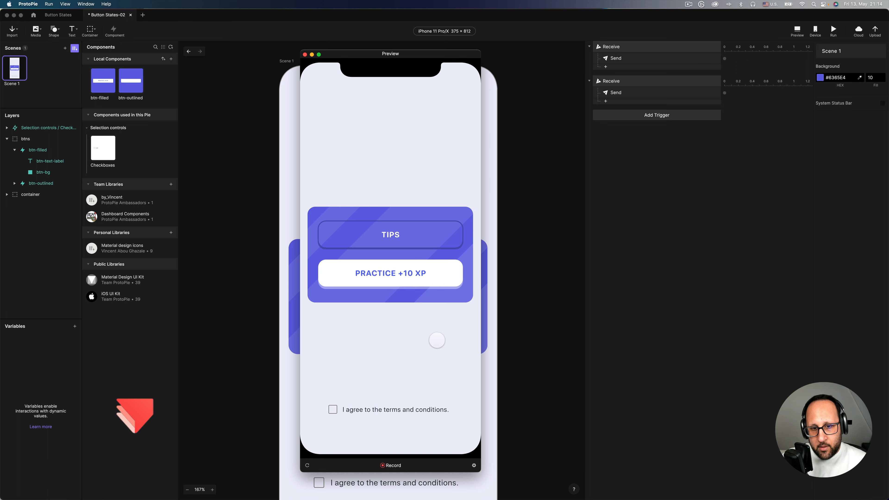
{"action": "left_click", "coordinate": [357, 411]}
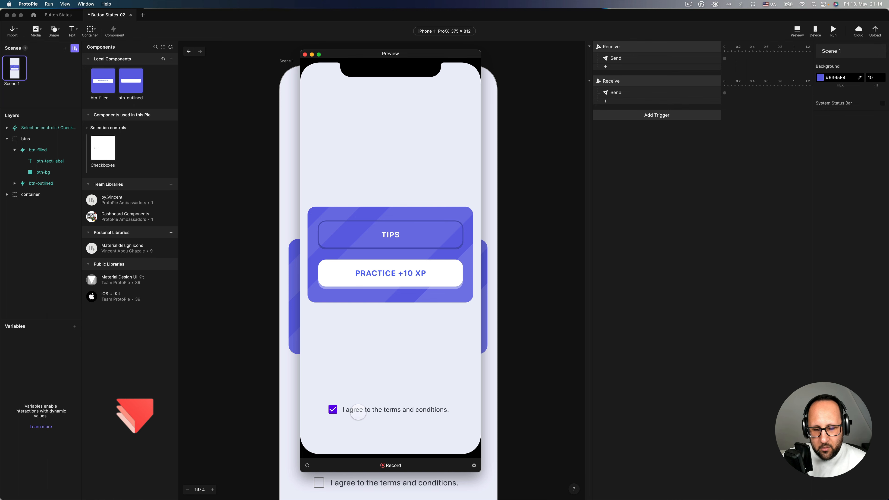
{"action": "left_click", "coordinate": [357, 412]}
{"action": "left_click", "coordinate": [357, 411]}
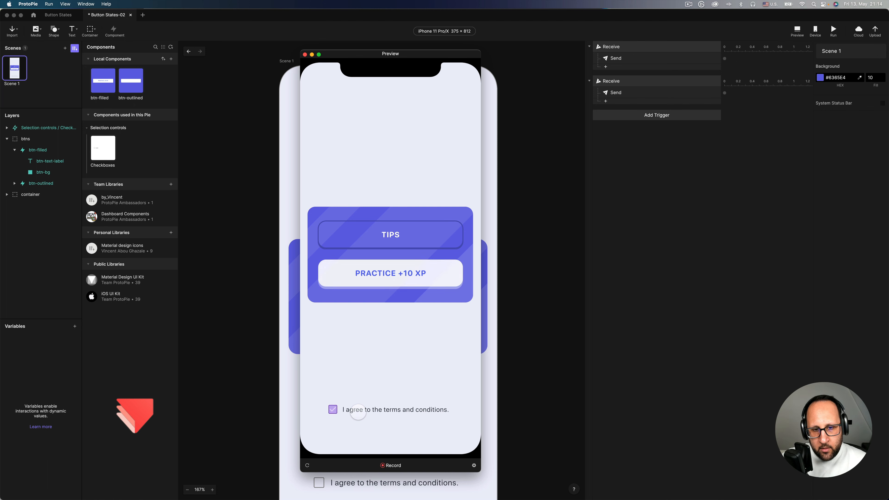
{"action": "left_click", "coordinate": [358, 411]}
{"action": "left_click", "coordinate": [358, 411]}
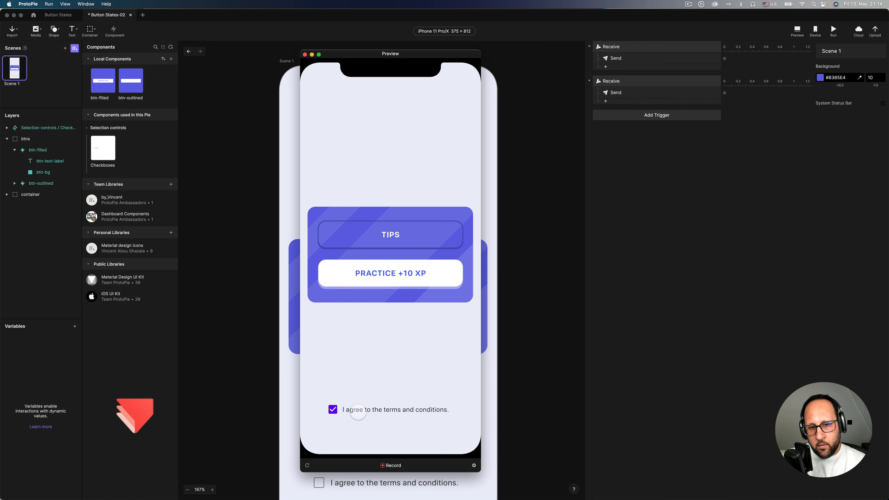
{"action": "left_click", "coordinate": [358, 412]}
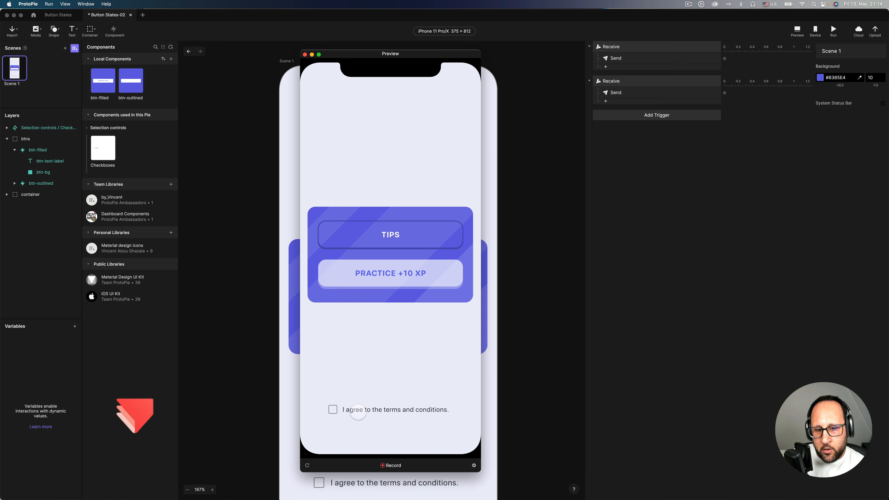
{"action": "left_click", "coordinate": [357, 411]}
{"action": "left_click", "coordinate": [357, 411]}
{"action": "left_click", "coordinate": [358, 412]}
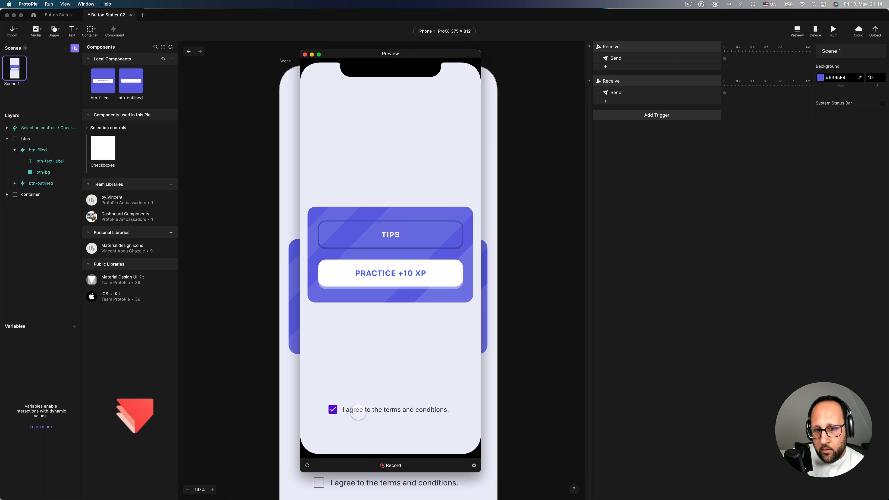
{"action": "left_click", "coordinate": [357, 412]}
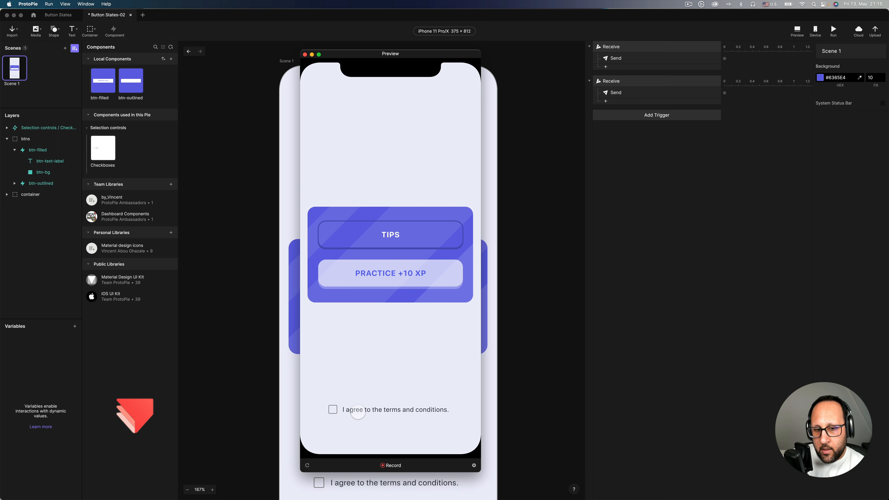
{"action": "left_click", "coordinate": [357, 411]}
{"action": "left_click", "coordinate": [358, 411]}
{"action": "left_click", "coordinate": [357, 412]}
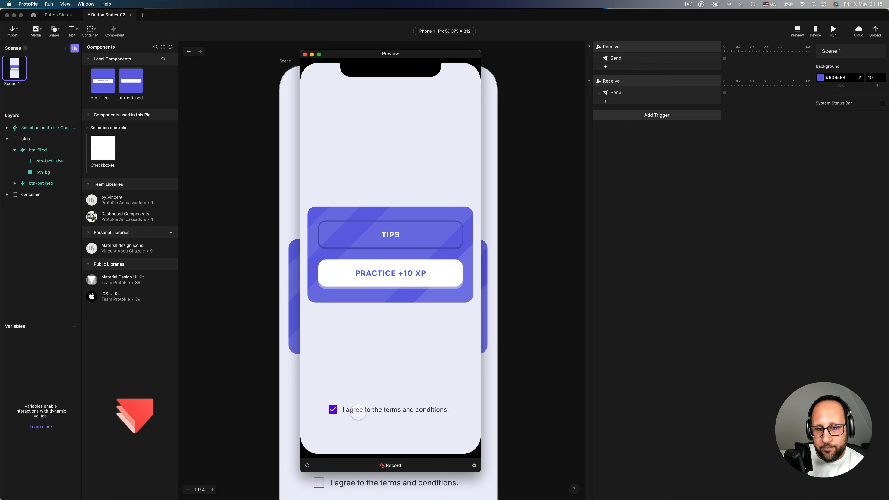
{"action": "key", "text": "super+w"}
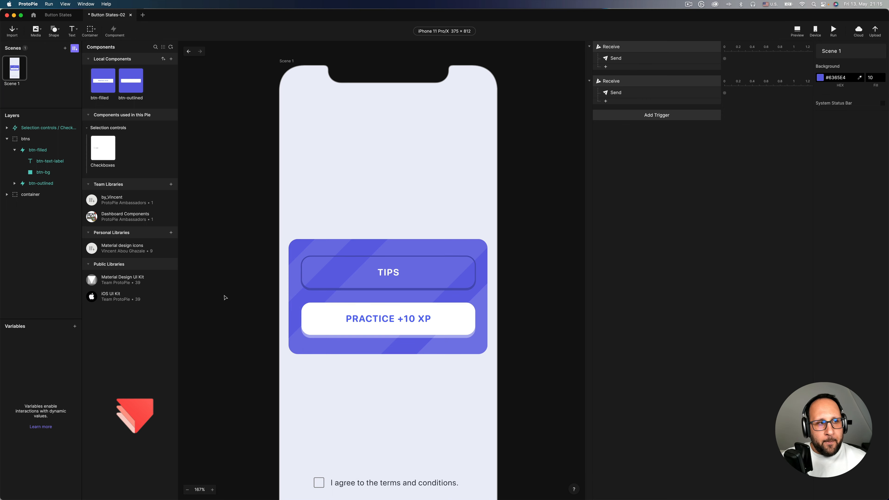
- In the btn-filled component, add a condition to the Touch Down trigger that checks whether enable_disable_btn equals 1
{"action": "double_click", "coordinate": [103, 80]}
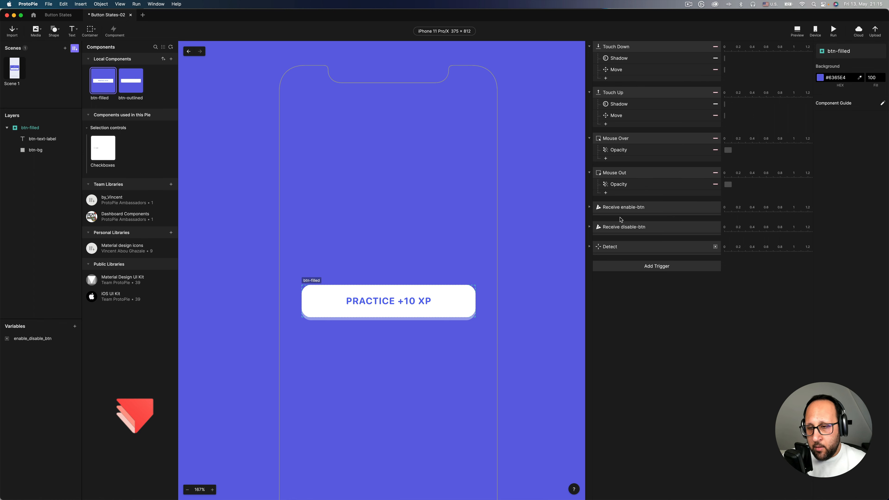
{"action": "left_click", "coordinate": [616, 80]}
{"action": "left_click", "coordinate": [633, 224]}
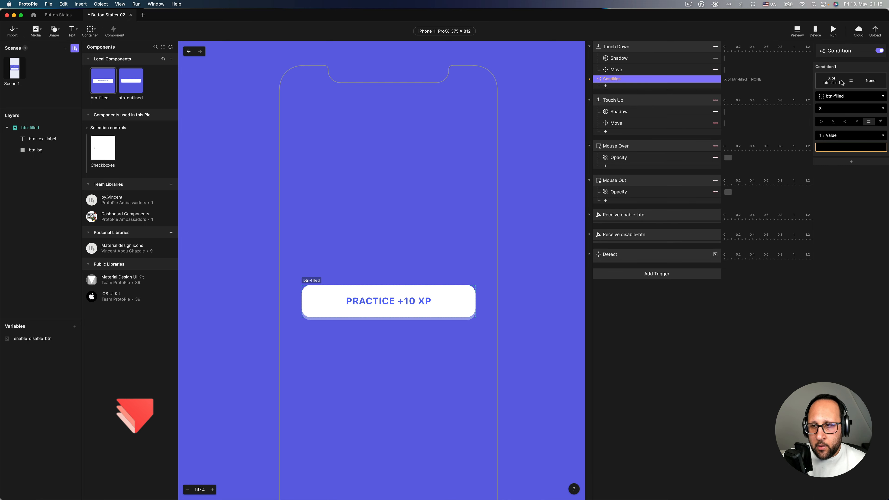
{"action": "left_click", "coordinate": [840, 99]}
{"action": "left_click", "coordinate": [837, 137]}
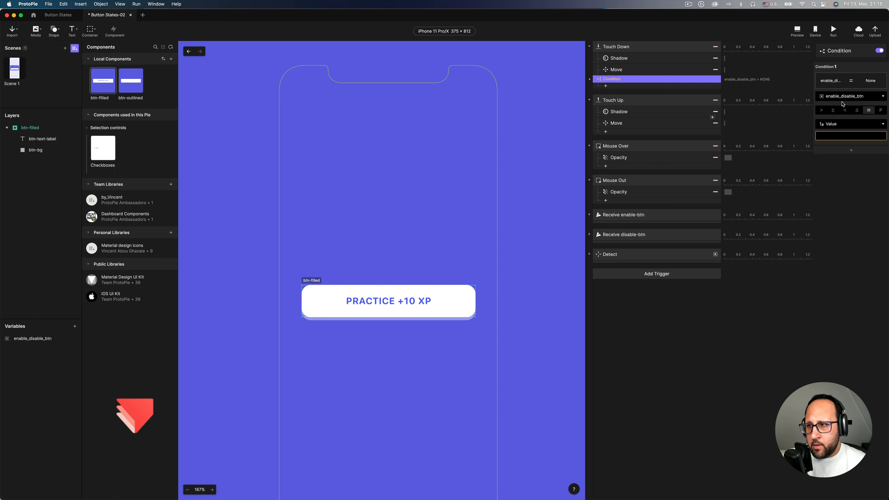
{"action": "left_click", "coordinate": [840, 136]}
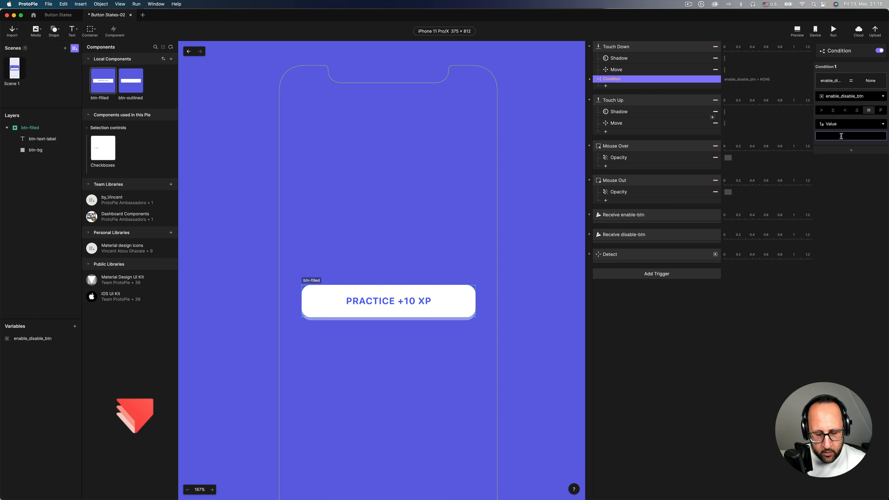
{"action": "type", "text": "1"}
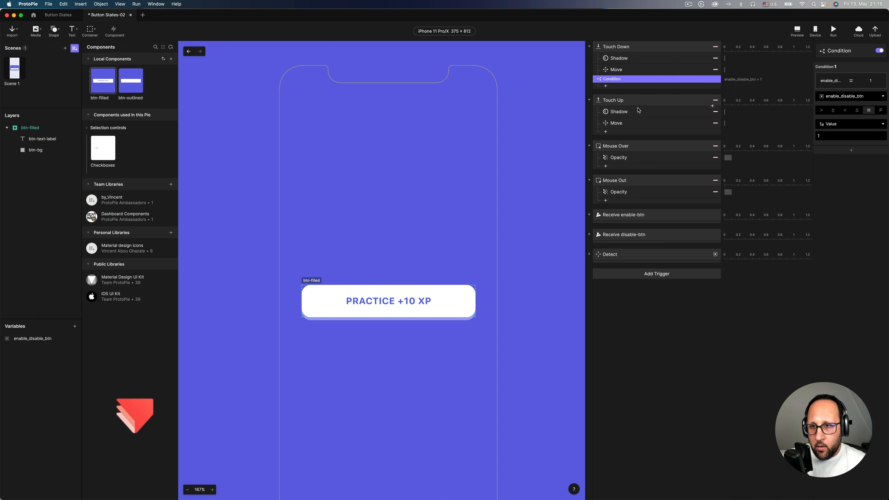
- Paste copies of the enable_disable_btn = 1 condition into the Touch Up, Mouse Over and Mouse Out triggers
{"action": "left_click", "coordinate": [626, 102]}
{"action": "key", "text": "super+v"}
{"action": "left_click", "coordinate": [623, 154]}
{"action": "key", "text": "super+v"}
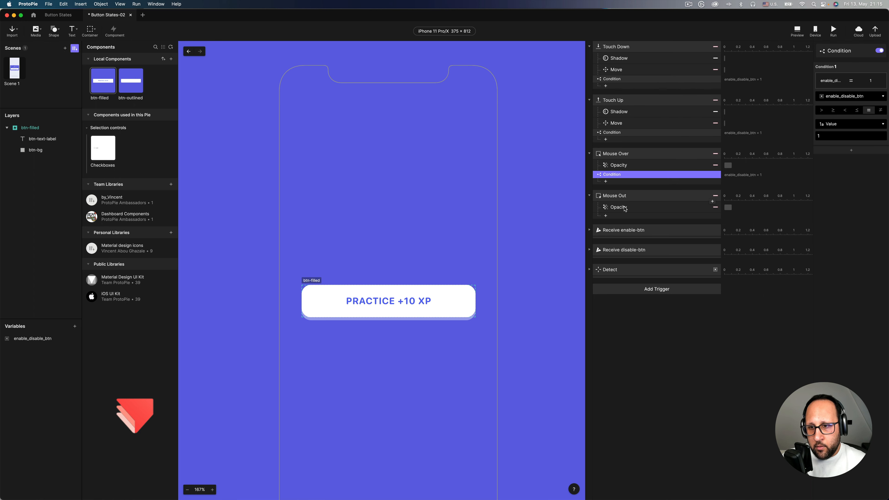
{"action": "left_click", "coordinate": [626, 196]}
{"action": "key", "text": "super+v"}
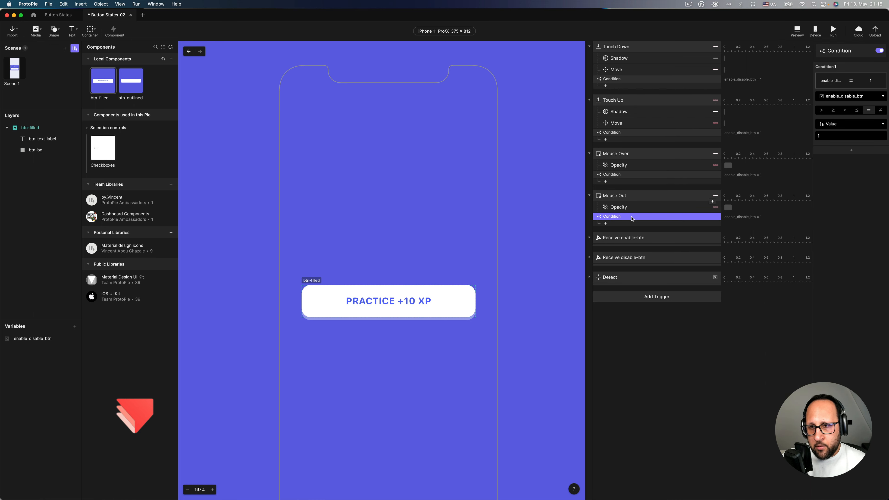
- Move the Shadow and Move responses of the Touch Down and Touch Up triggers under their conditions
{"action": "left_click", "coordinate": [626, 70]}
{"action": "left_click", "coordinate": [626, 58], "text": "shift"}
{"action": "left_click_drag", "start_coordinate": [618, 81], "coordinate": [617, 56]}
{"action": "left_click", "coordinate": [621, 112]}
{"action": "left_click", "coordinate": [620, 123], "text": "shift"}
{"action": "left_click_drag", "start_coordinate": [622, 127], "coordinate": [623, 141]}
- Move the Opacity responses of the Mouse Over and Mouse Out triggers under their conditions
{"action": "left_click", "coordinate": [625, 164]}
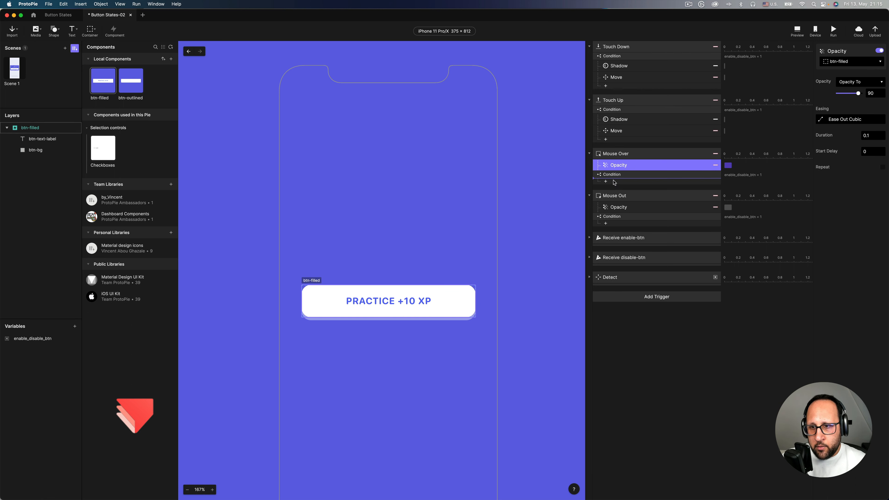
{"action": "left_click_drag", "start_coordinate": [613, 183], "coordinate": [613, 182]}
{"action": "left_click_drag", "start_coordinate": [612, 207], "coordinate": [611, 222]}
{"action": "left_click", "coordinate": [554, 199]}
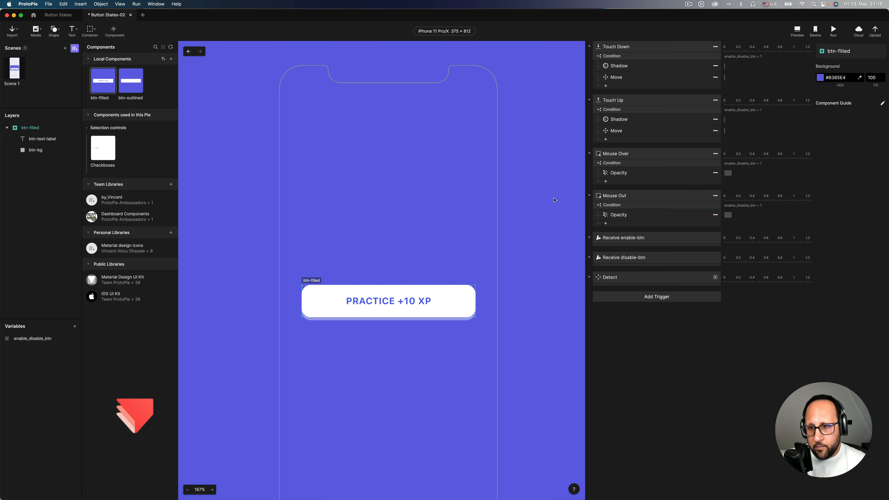
- Preview Scene 1 and test the PRACTICE +10 XP button's hover and touch reactions with the terms checkbox checked and unchecked
{"action": "left_click", "coordinate": [23, 82]}
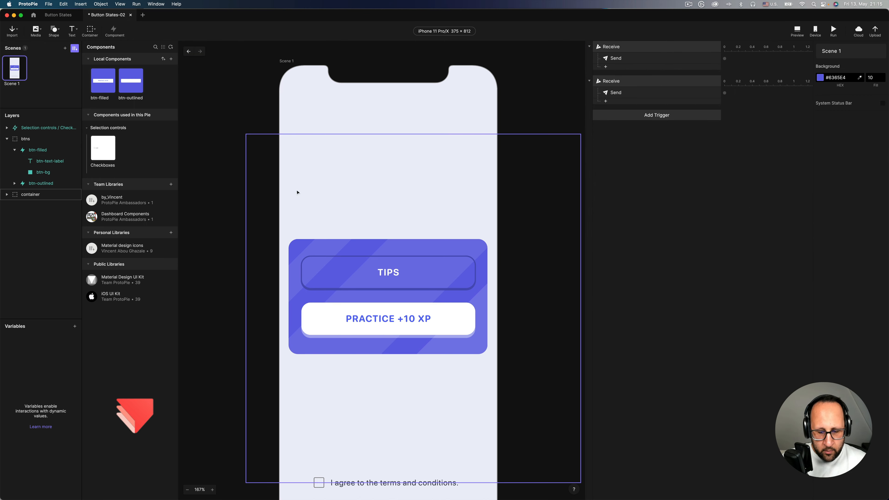
{"action": "key", "text": "super+p"}
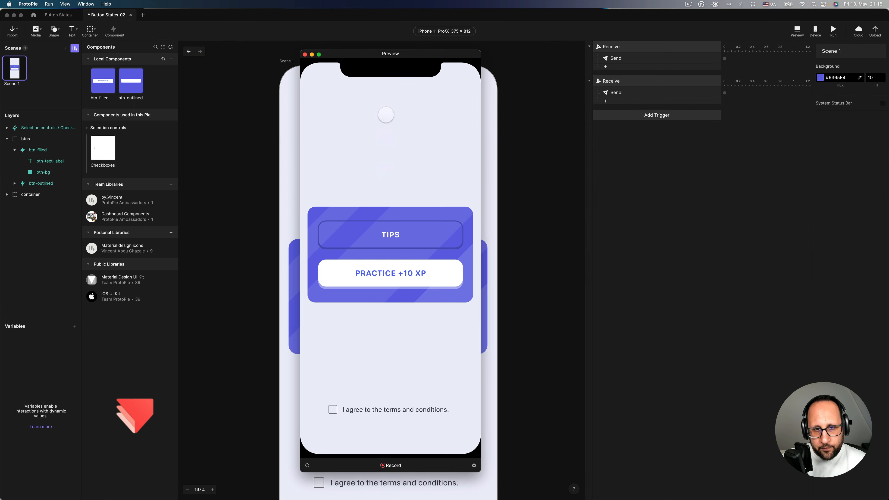
{"action": "left_click_drag", "start_coordinate": [375, 56], "coordinate": [548, 59]}
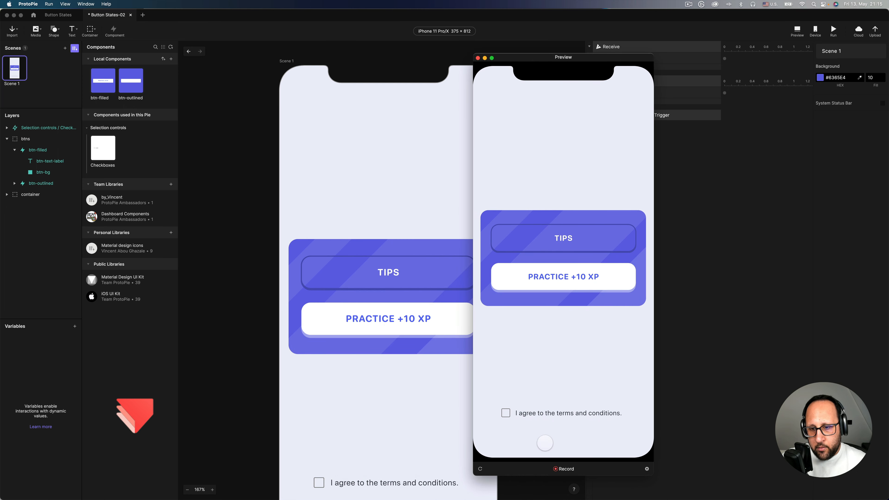
{"action": "double_click", "coordinate": [524, 410]}
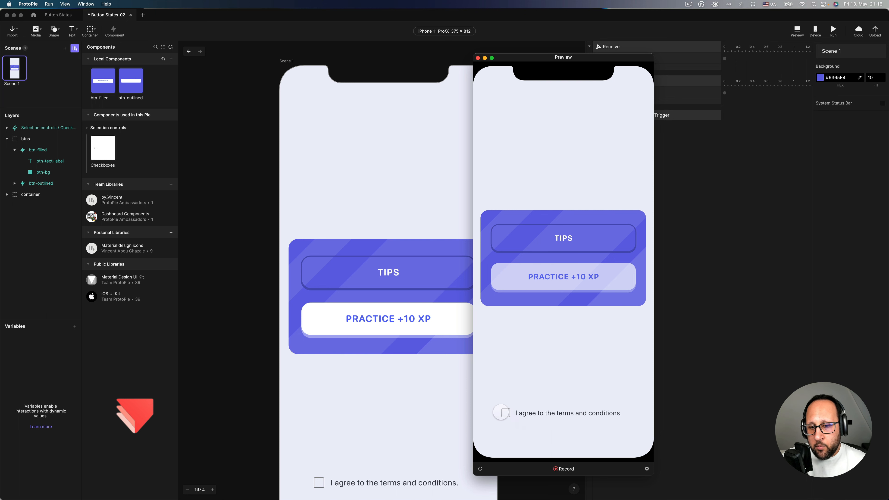
{"action": "left_click", "coordinate": [525, 410]}
{"action": "left_click", "coordinate": [563, 281]}
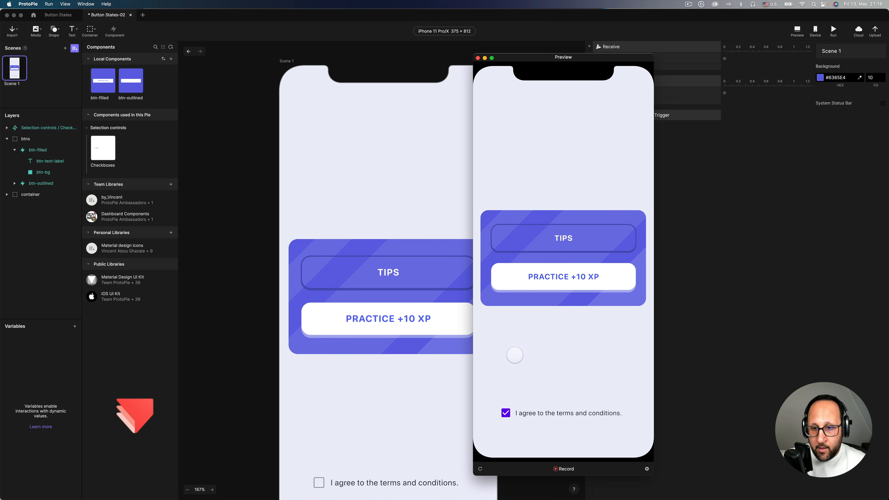
{"action": "left_click", "coordinate": [564, 288]}
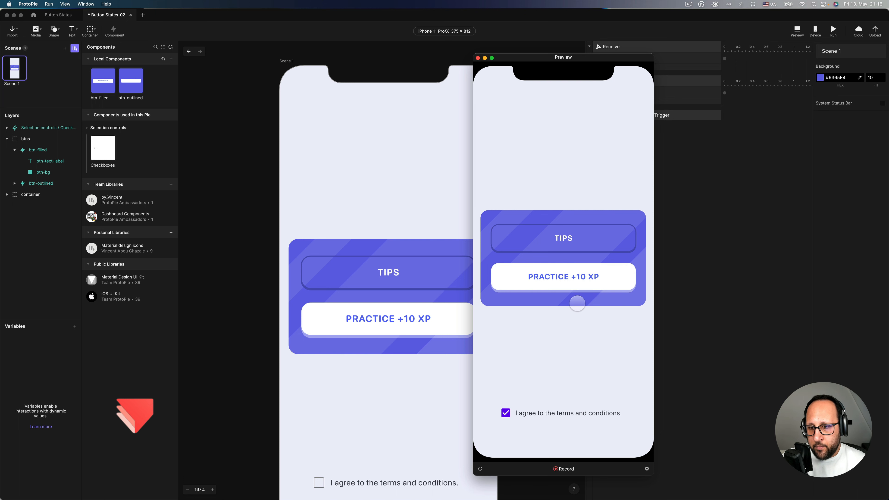
{"action": "left_click", "coordinate": [576, 281]}
{"action": "left_click", "coordinate": [534, 415]}
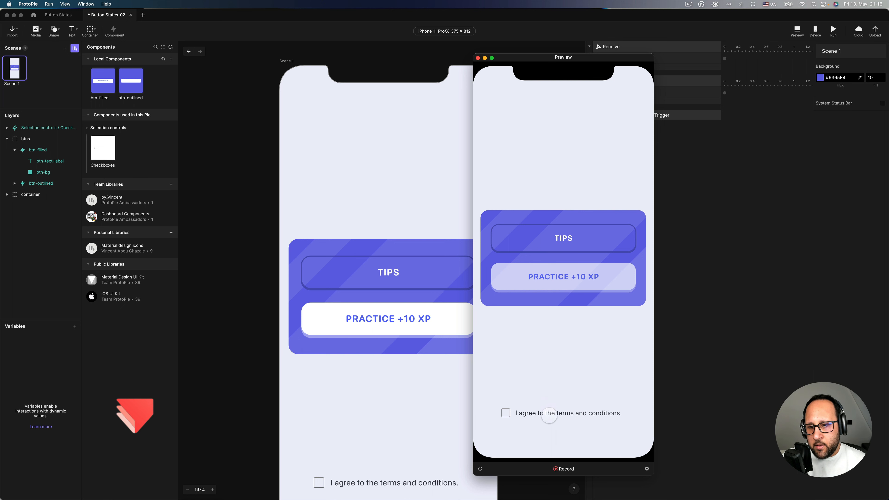
{"action": "left_click", "coordinate": [548, 415]}
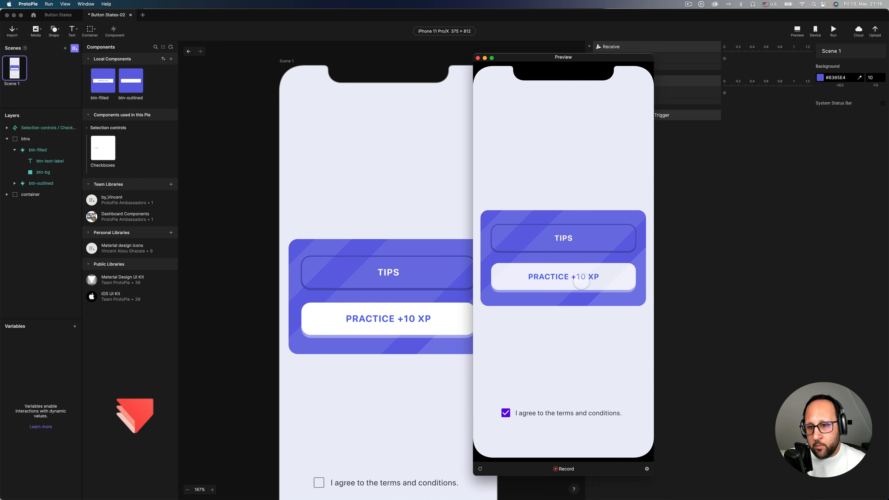
- Test the PRACTICE +10 XP button in the preview, restart and reopen the preview, and check the button's initial appearance
{"action": "left_click", "coordinate": [581, 280]}
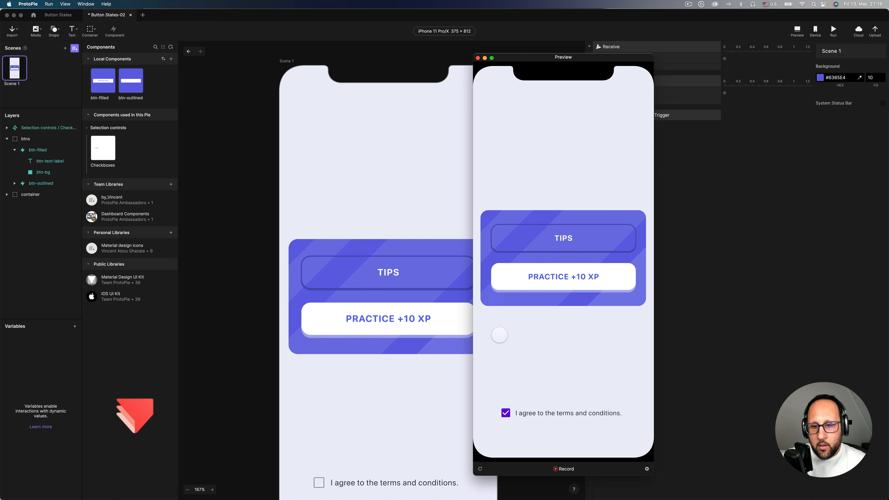
{"action": "left_click", "coordinate": [479, 468]}
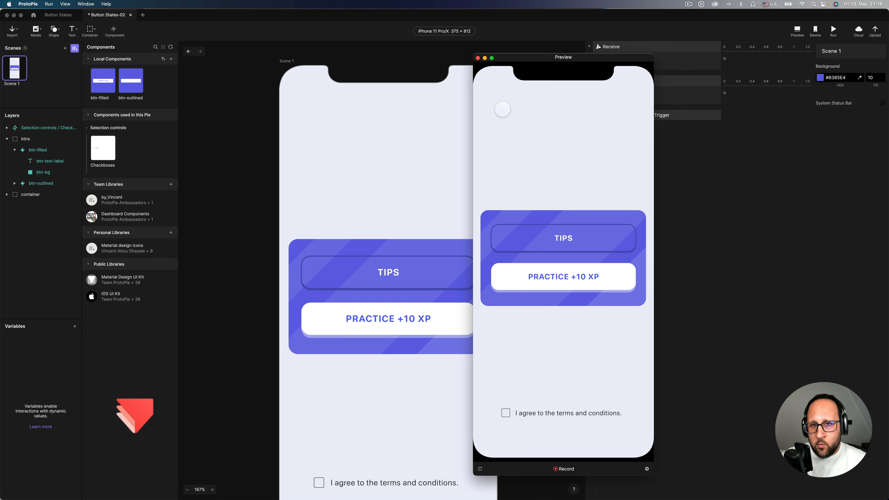
{"action": "left_click", "coordinate": [477, 58]}
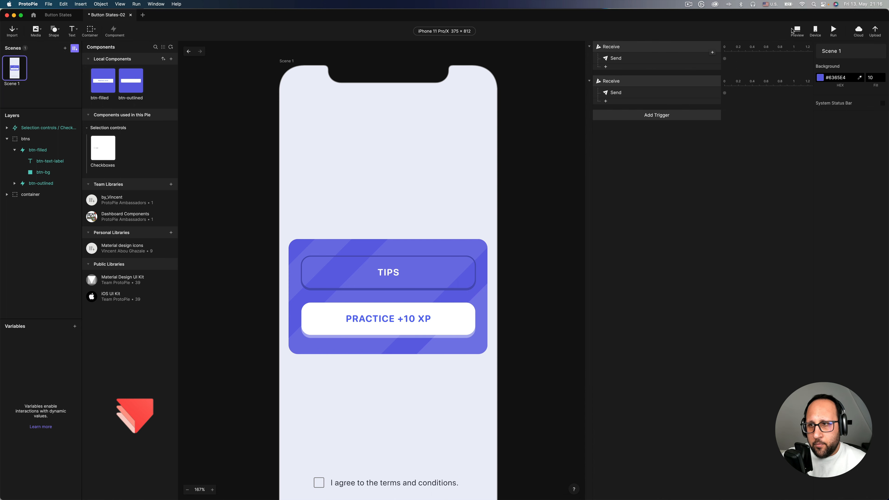
{"action": "left_click", "coordinate": [795, 31]}
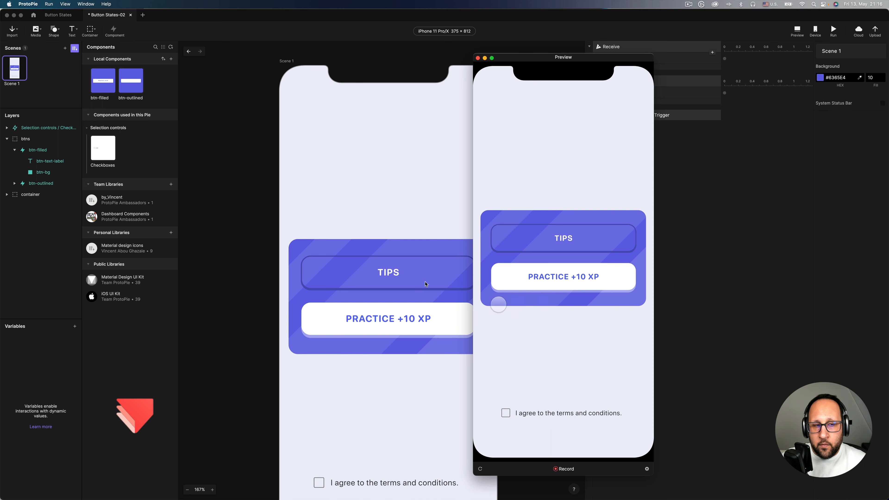
{"action": "left_click", "coordinate": [238, 186]}
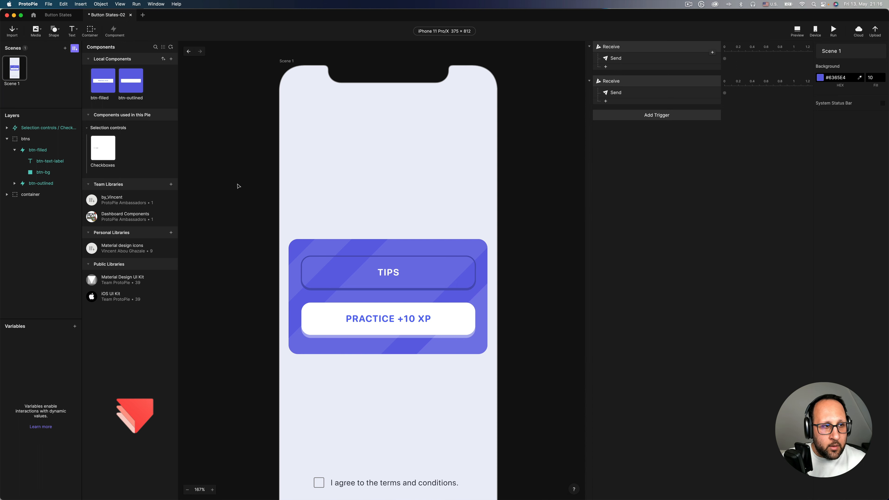
- Open the btn-filled component, collapse its touch and mouse triggers, and review the conditions under the Detect trigger
{"action": "double_click", "coordinate": [100, 104]}
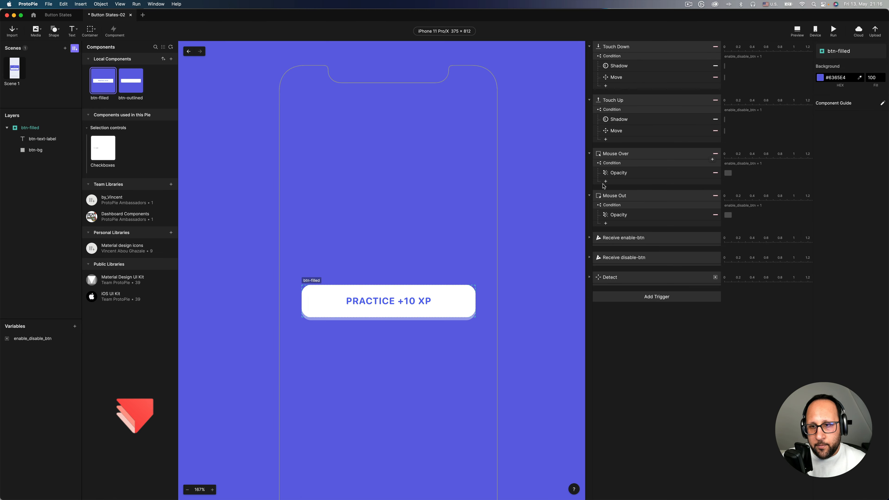
{"action": "left_click", "coordinate": [589, 196]}
{"action": "left_click", "coordinate": [588, 153]}
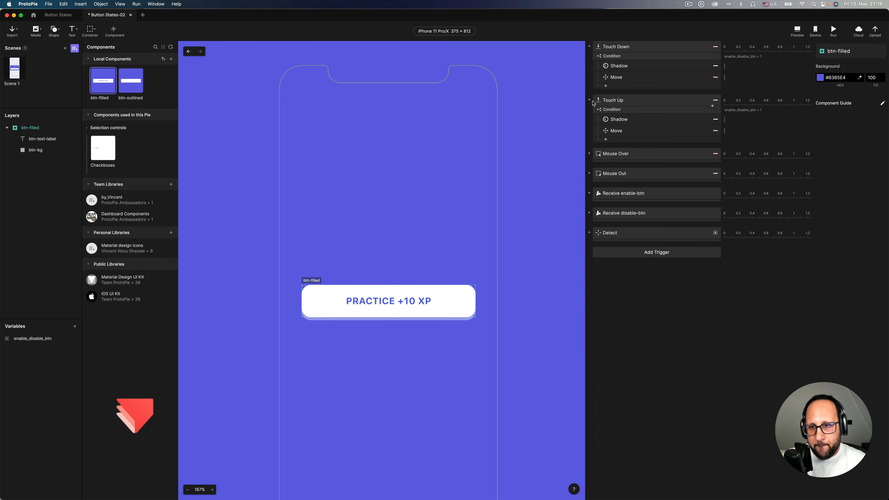
{"action": "left_click", "coordinate": [589, 100]}
{"action": "left_click", "coordinate": [588, 46]}
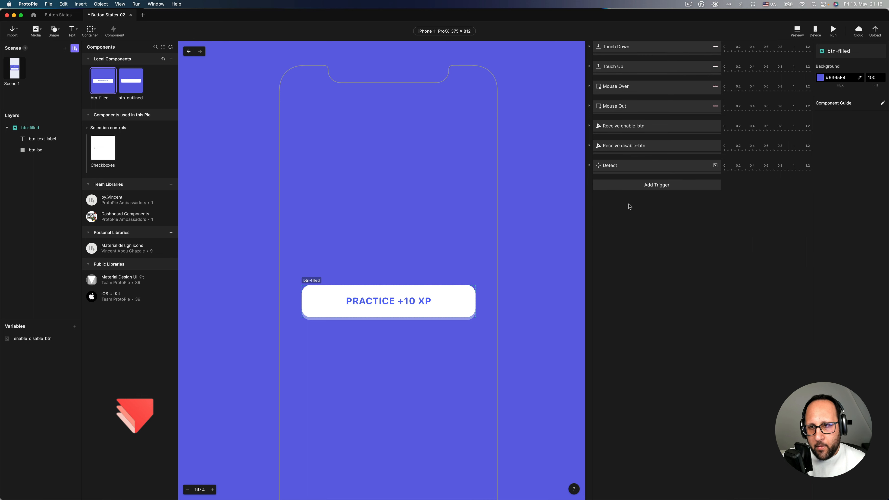
{"action": "left_click", "coordinate": [589, 165]}
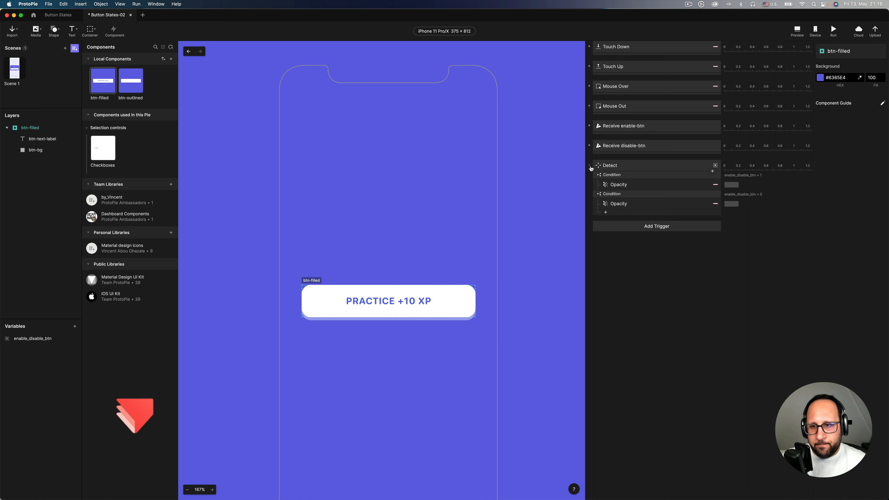
{"action": "left_click", "coordinate": [589, 165]}
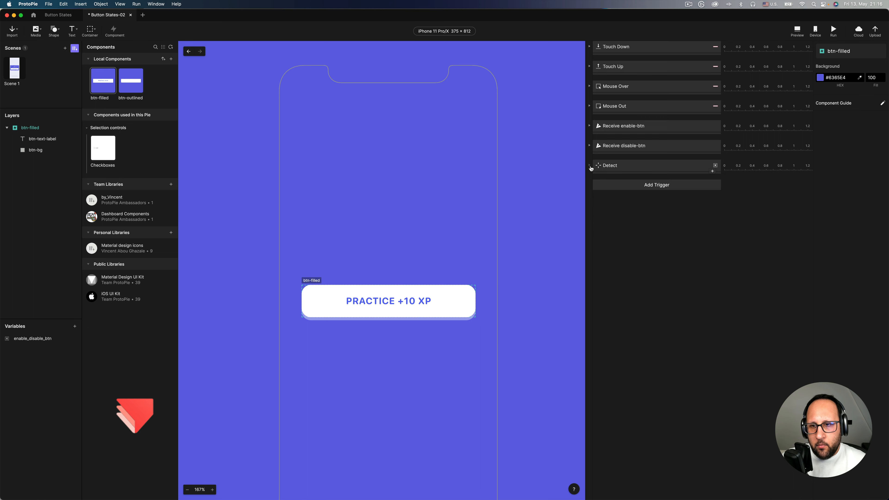
- Add a Start trigger to btn-filled with an Assign response that sets enable_disable_btn to 0
{"action": "left_click", "coordinate": [623, 187]}
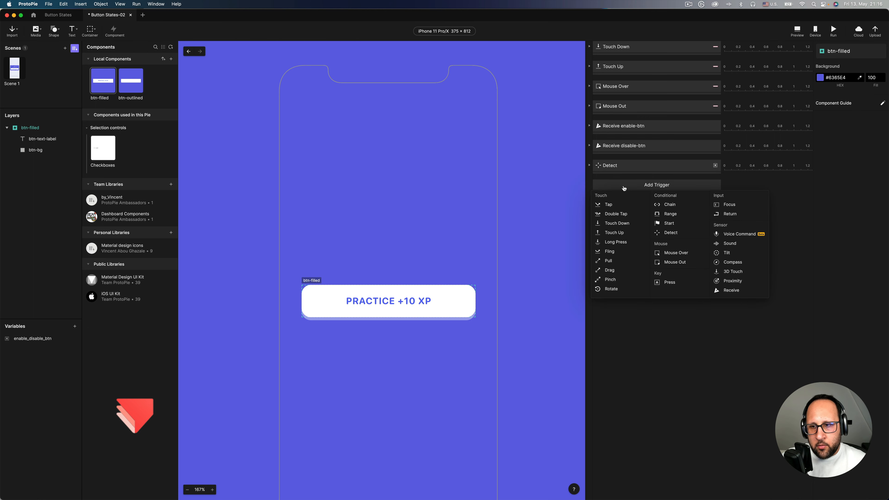
{"action": "left_click", "coordinate": [684, 223]}
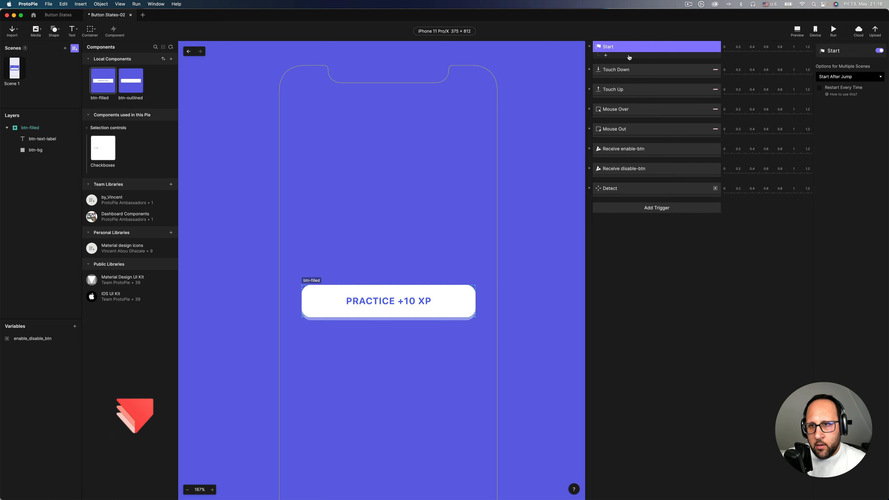
{"action": "left_click", "coordinate": [629, 57]}
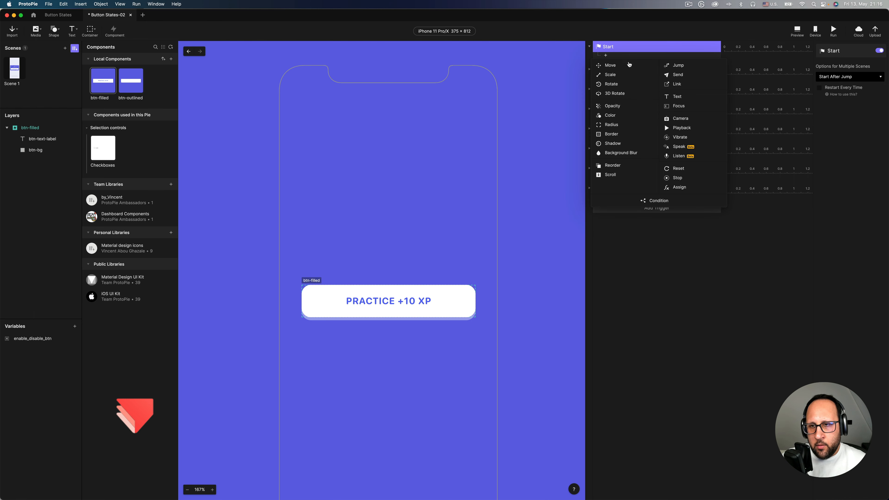
{"action": "left_click", "coordinate": [676, 189]}
{"action": "left_click", "coordinate": [858, 62]}
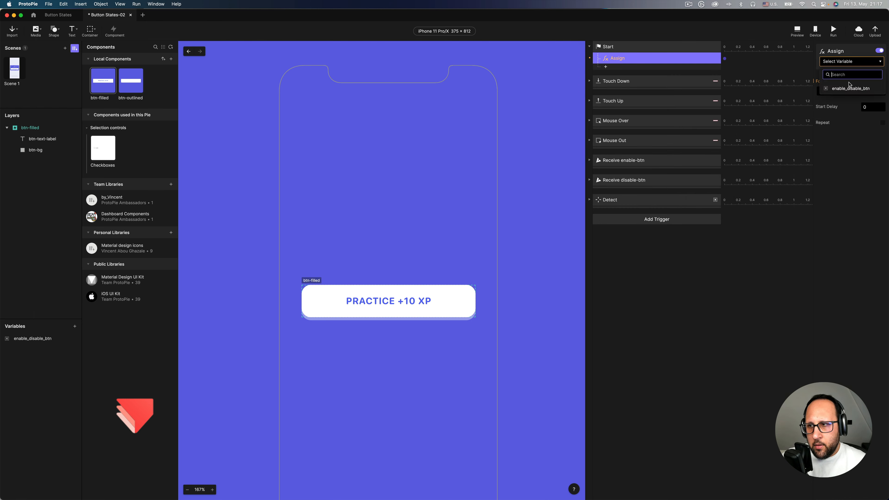
{"action": "left_click", "coordinate": [848, 88]}
{"action": "left_click", "coordinate": [846, 90]}
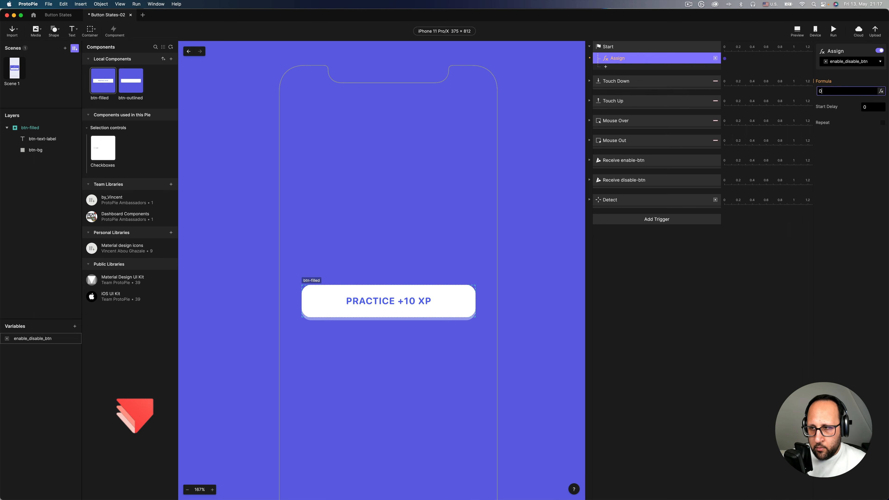
{"action": "key", "text": "Return"}
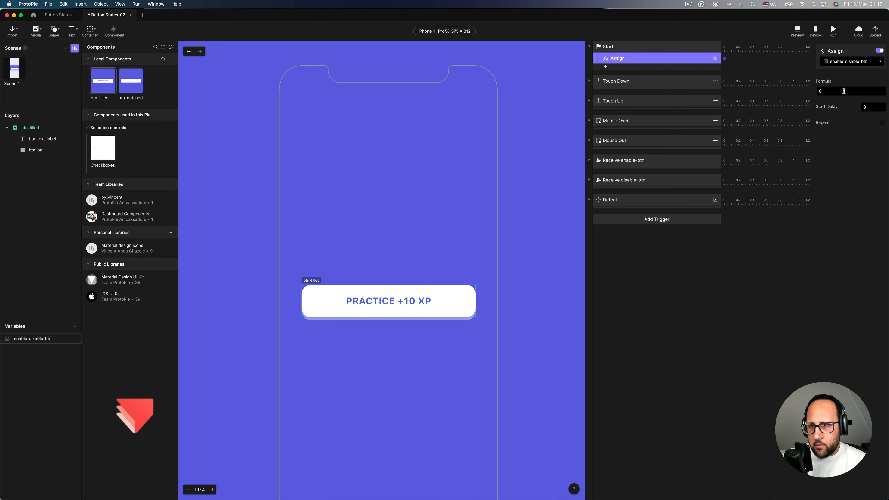
- Preview Scene 1 and check the PRACTICE +10 XP button on load and with the terms checkbox checked and unchecked
{"action": "left_click", "coordinate": [25, 73]}
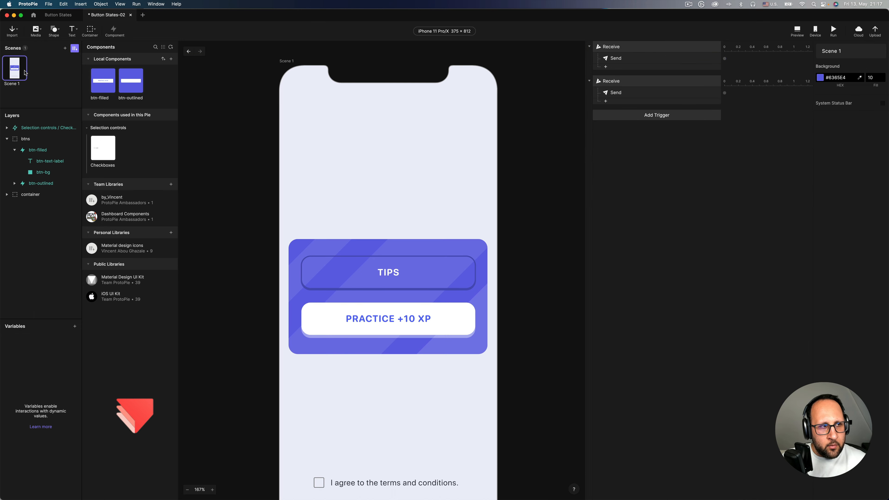
{"action": "key", "text": "super+p"}
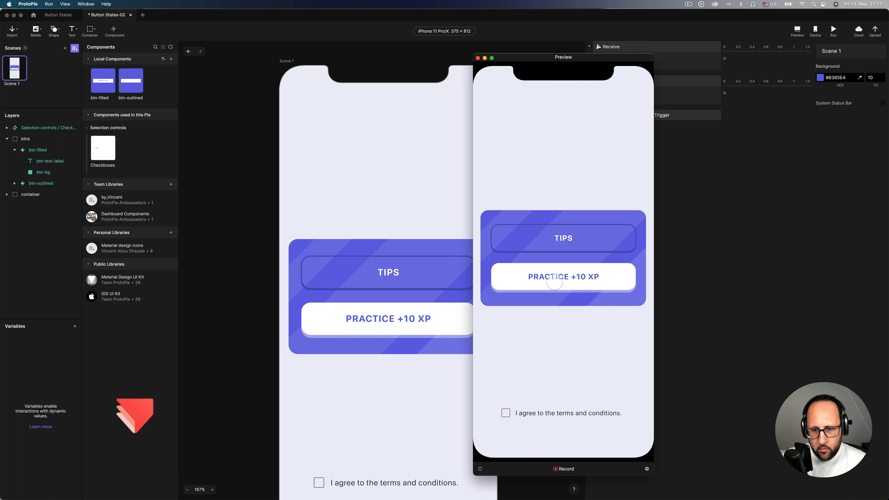
{"action": "left_click", "coordinate": [521, 415]}
{"action": "left_click", "coordinate": [546, 295]}
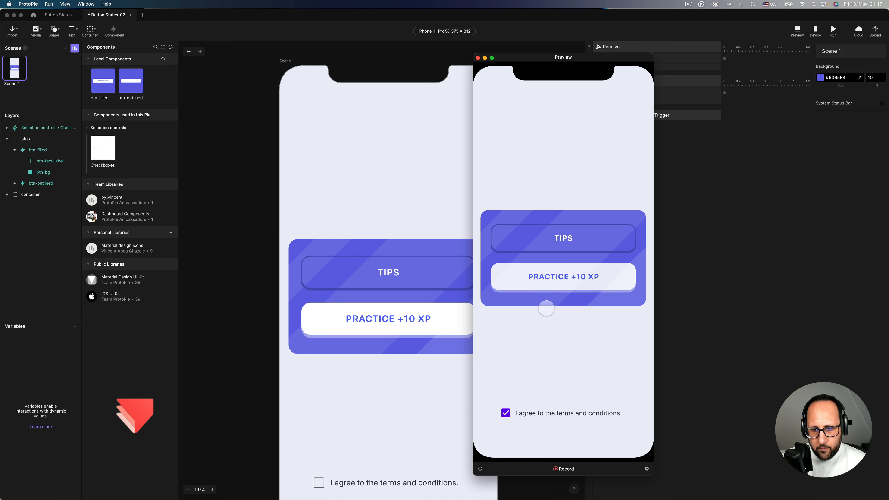
{"action": "left_click", "coordinate": [533, 415]}
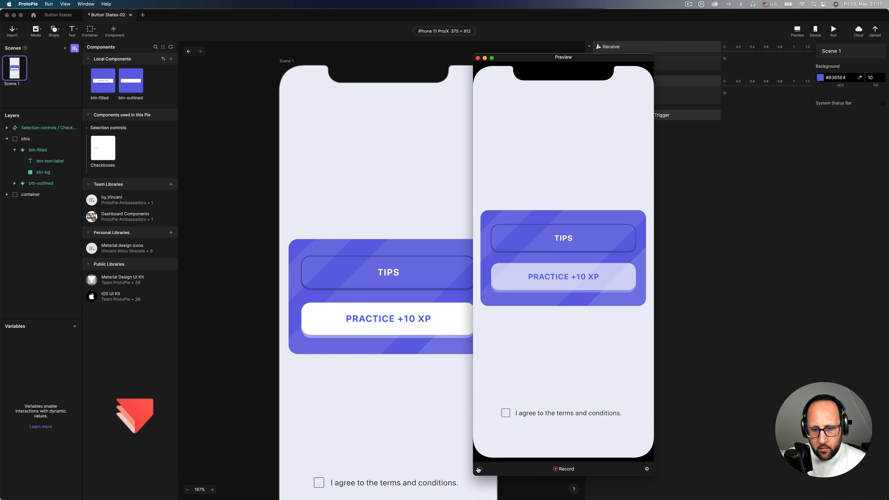
{"action": "left_click", "coordinate": [479, 469]}
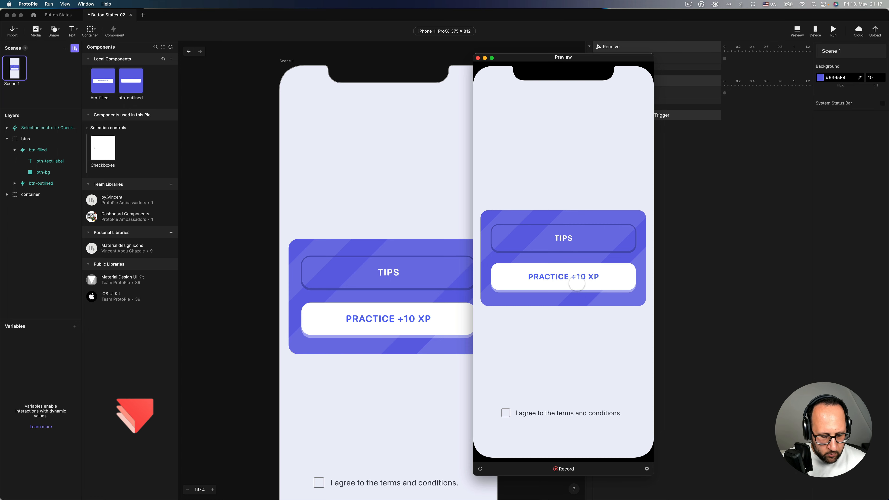
{"action": "key", "text": "super+w"}
- Copy the Start trigger with its condition and Opacity response from btn-filled in the Button States file
{"action": "left_click", "coordinate": [58, 16]}
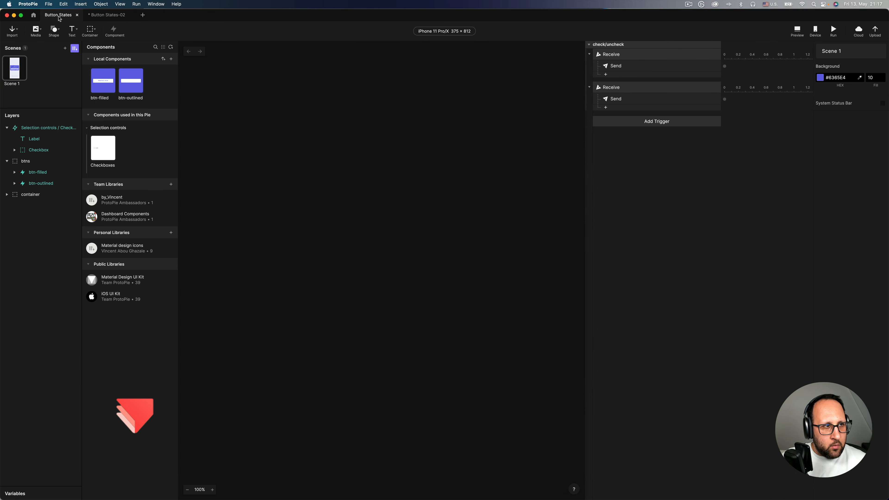
{"action": "double_click", "coordinate": [102, 82]}
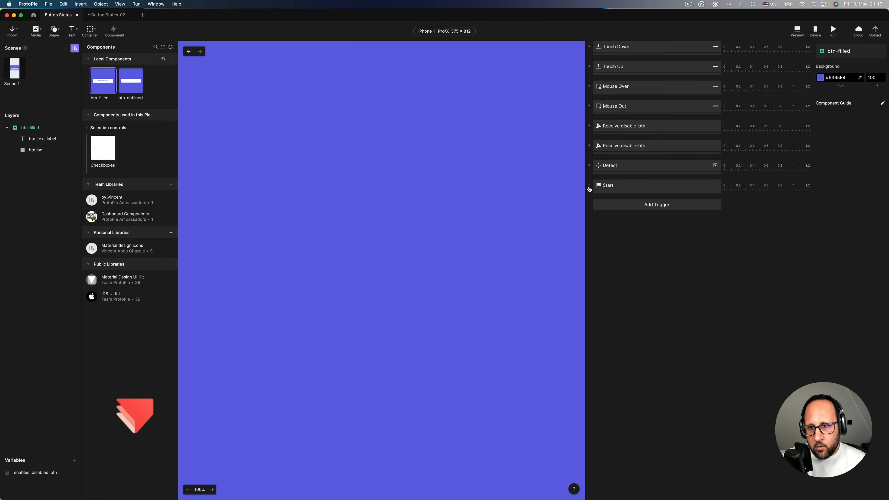
{"action": "left_click", "coordinate": [588, 186]}
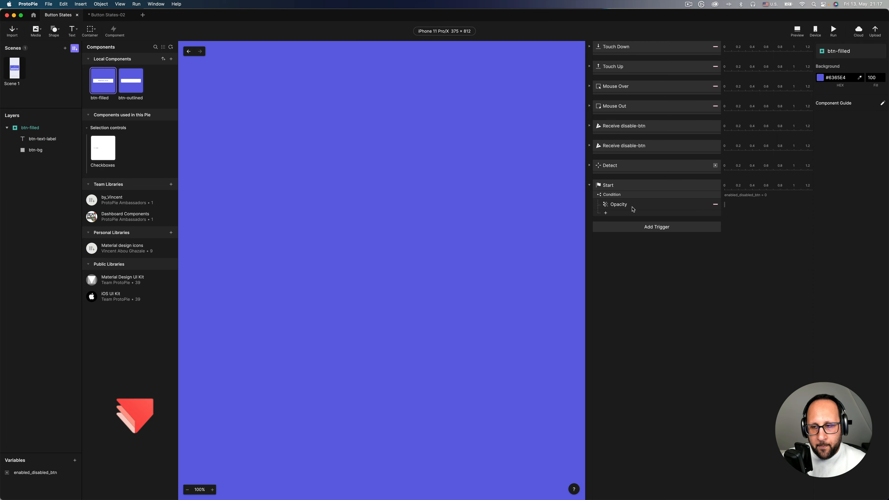
{"action": "left_click", "coordinate": [619, 187]}
- Paste the Start trigger into btn-filled in Button States-02 and move it above the Touch Down trigger
{"action": "left_click", "coordinate": [106, 15]}
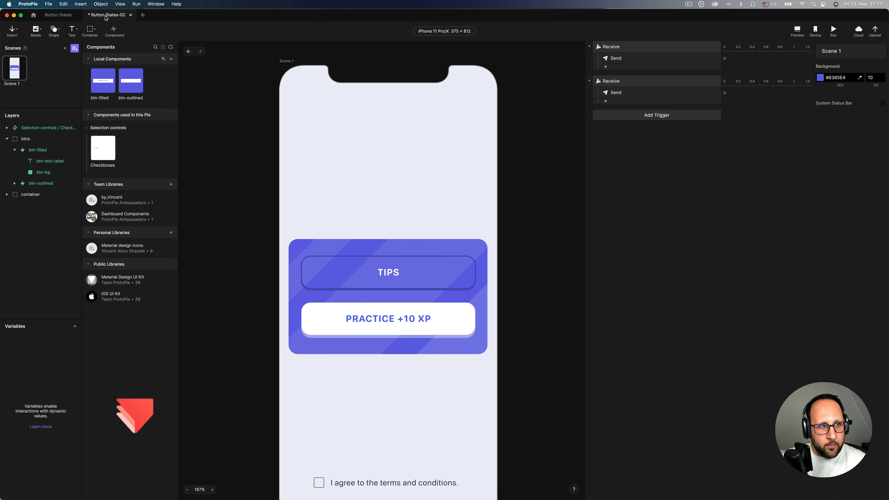
{"action": "double_click", "coordinate": [108, 83]}
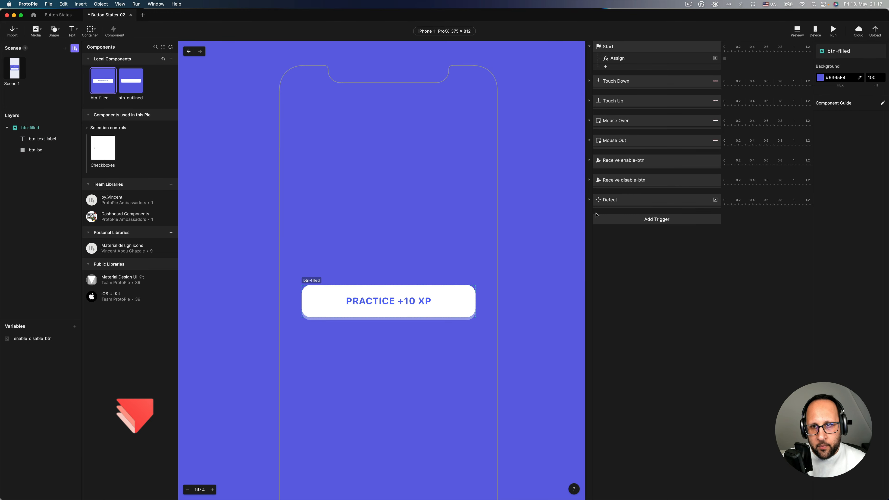
{"action": "left_click", "coordinate": [609, 219]}
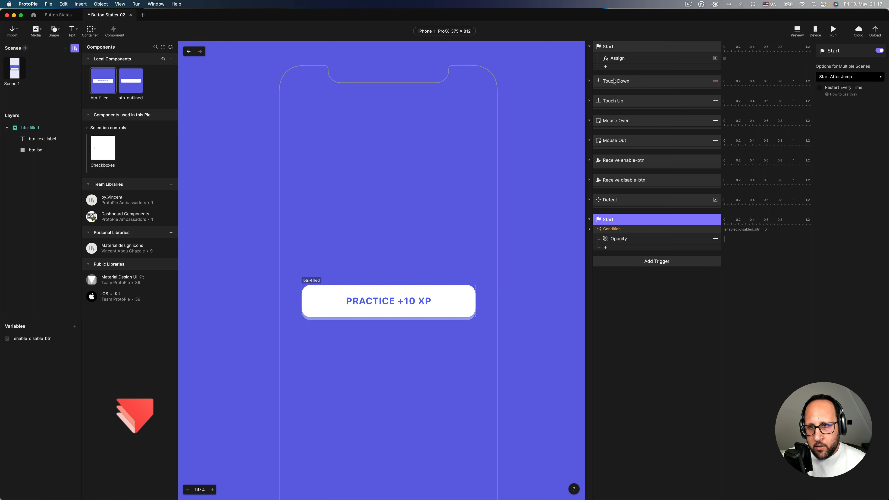
{"action": "left_click_drag", "start_coordinate": [614, 81], "coordinate": [616, 70]}
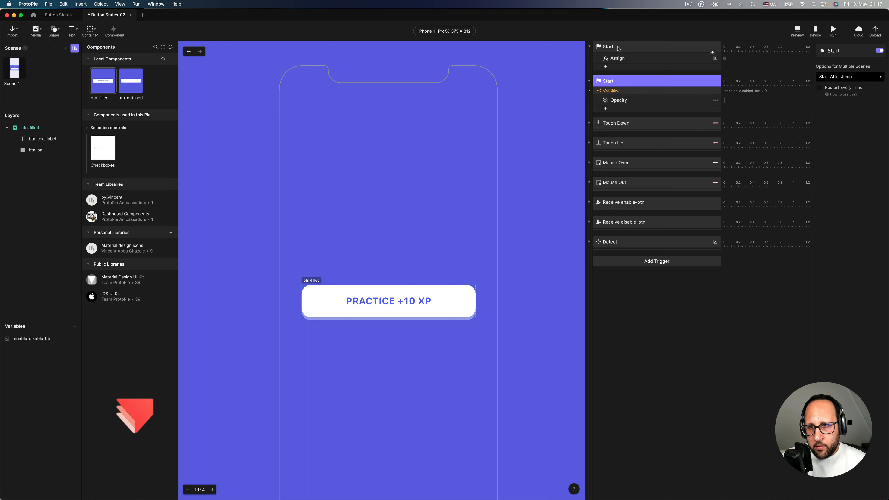
- Delete the Start trigger that contains the Assign response from btn-filled
{"action": "left_click", "coordinate": [616, 59]}
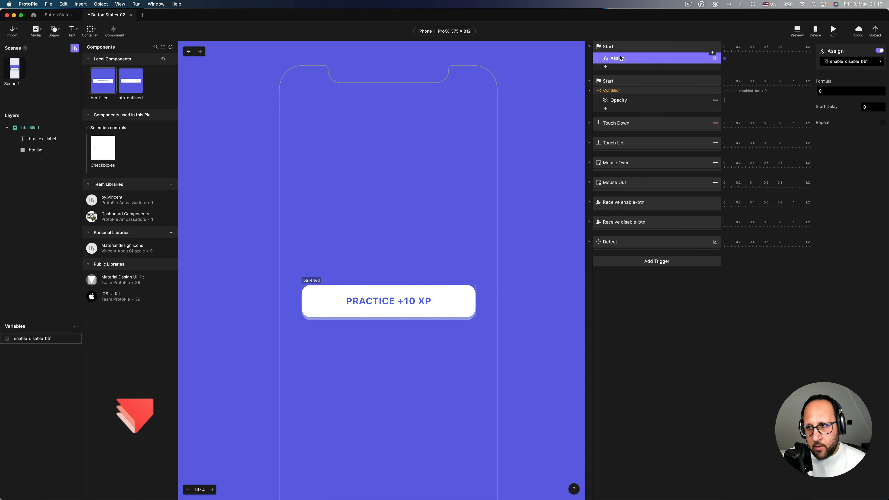
{"action": "left_click", "coordinate": [842, 92]}
{"action": "left_click", "coordinate": [631, 50]}
{"action": "key", "text": "Delete"}
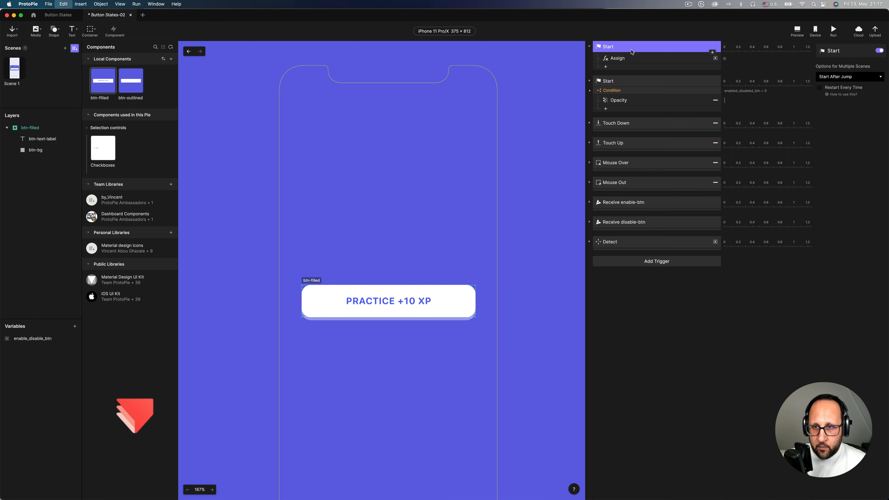
- Set the pasted Start trigger's condition to enable_disable_btn = 0, then check its Opacity response and expand the Receive disable-btn trigger
{"action": "left_click", "coordinate": [631, 52]}
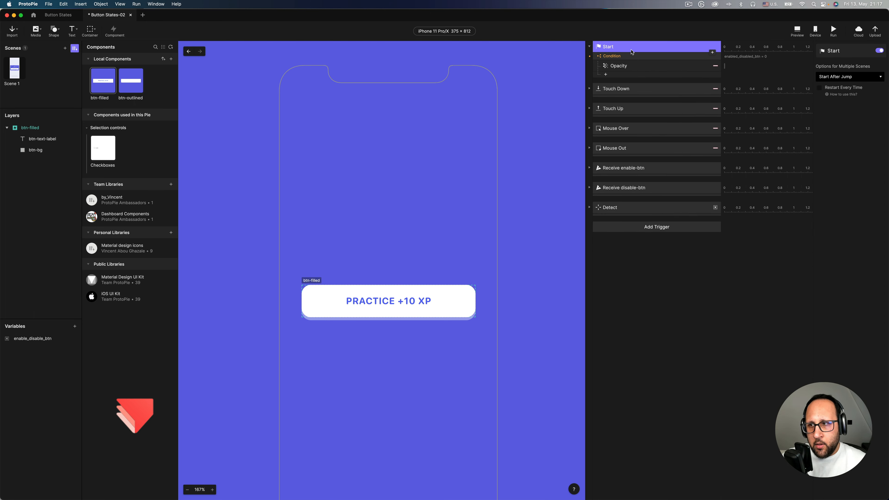
{"action": "left_click", "coordinate": [620, 56]}
{"action": "left_click", "coordinate": [851, 96]}
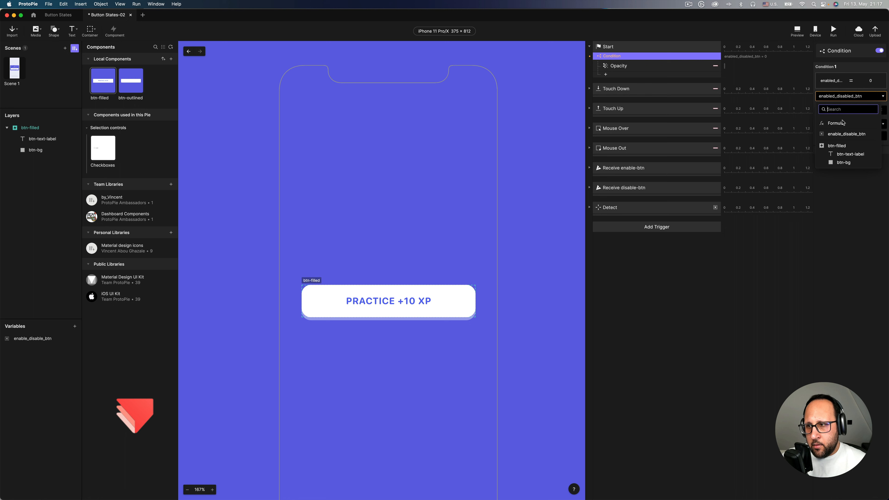
{"action": "left_click", "coordinate": [842, 135]}
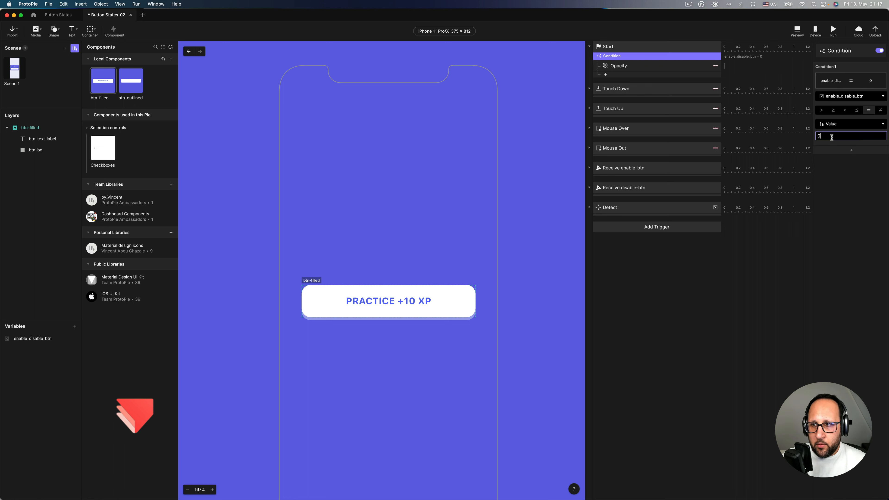
{"action": "left_click", "coordinate": [615, 67]}
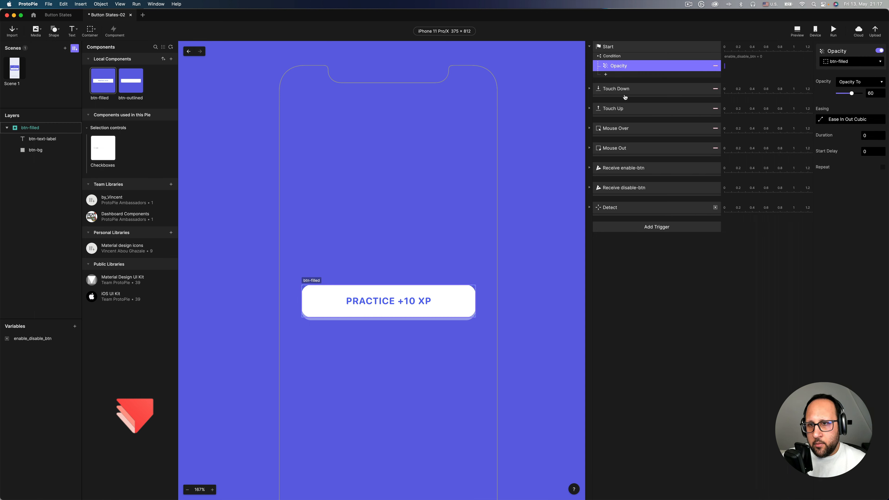
{"action": "left_click", "coordinate": [589, 188]}
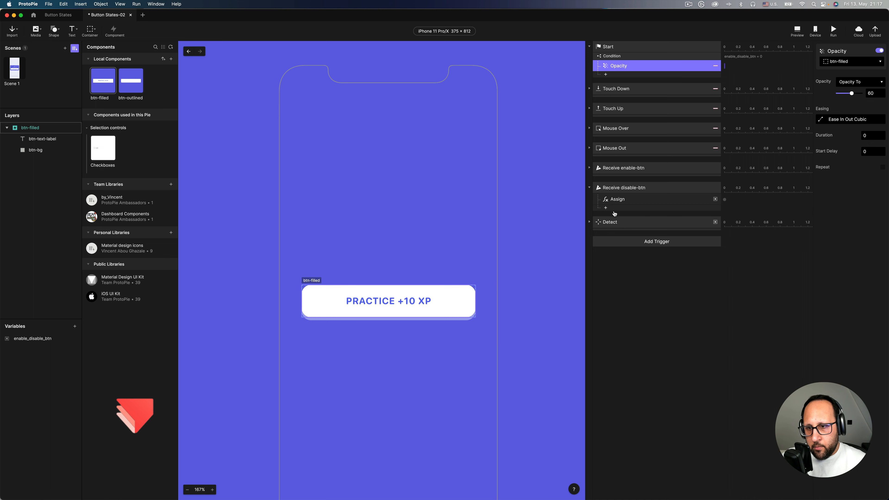
- Compare the Detect trigger's Opacity response for enable_disable_btn = 0 with the Start trigger's Opacity response
{"action": "left_click", "coordinate": [590, 188]}
{"action": "left_click", "coordinate": [589, 208]}
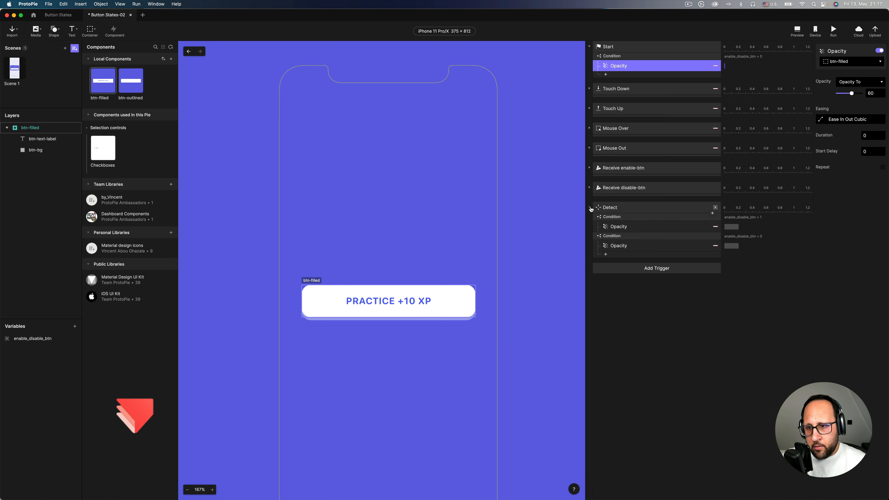
{"action": "left_click", "coordinate": [625, 246]}
{"action": "left_click", "coordinate": [620, 67]}
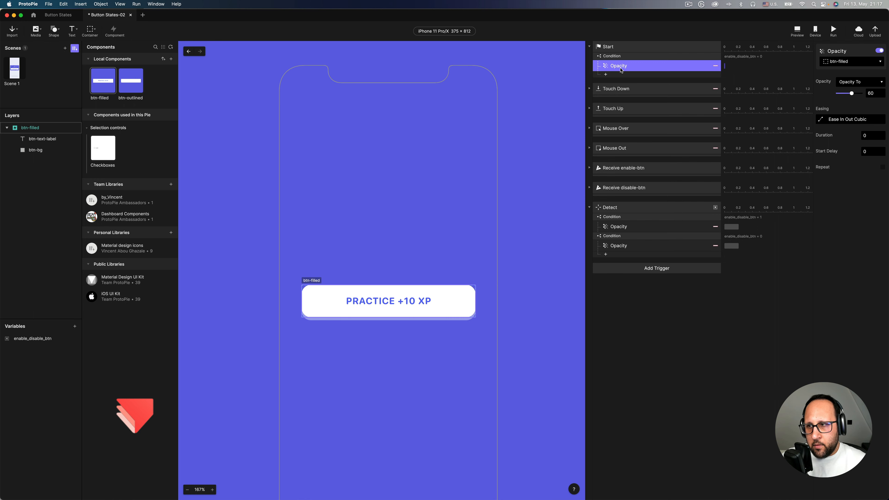
{"action": "left_click", "coordinate": [878, 96]}
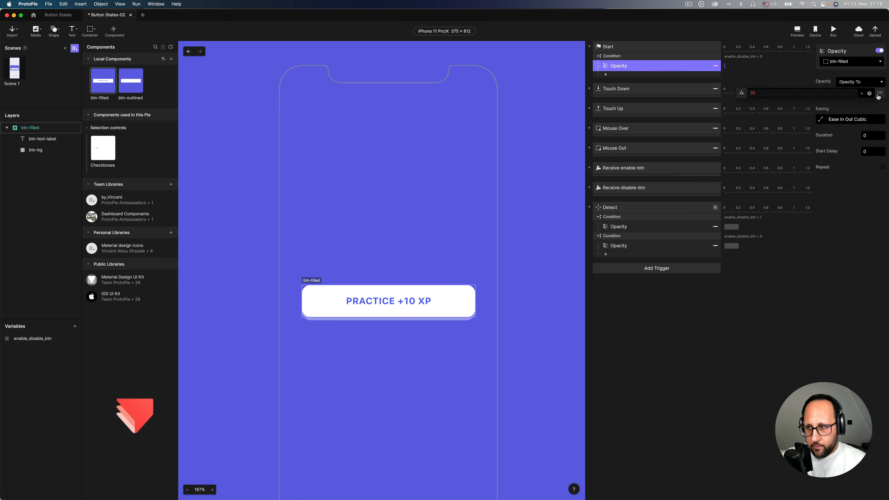
{"action": "key", "text": "BackSpace"}
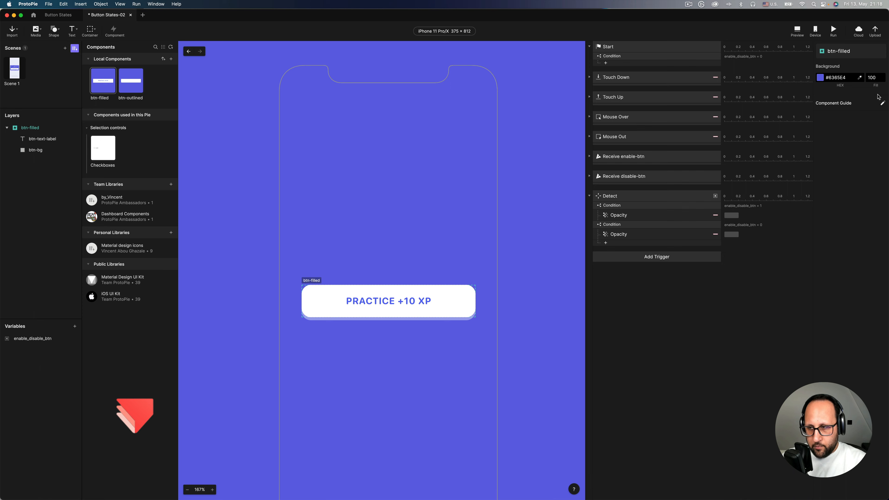
{"action": "key", "text": "super+z"}
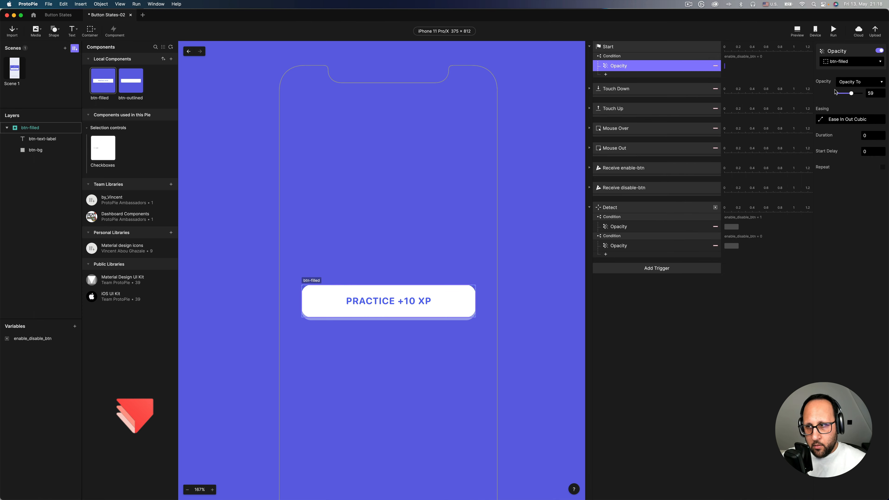
- Set the Start trigger's Opacity response for btn-filled to 70
{"action": "left_click", "coordinate": [875, 93]}
{"action": "type", "text": "70"}
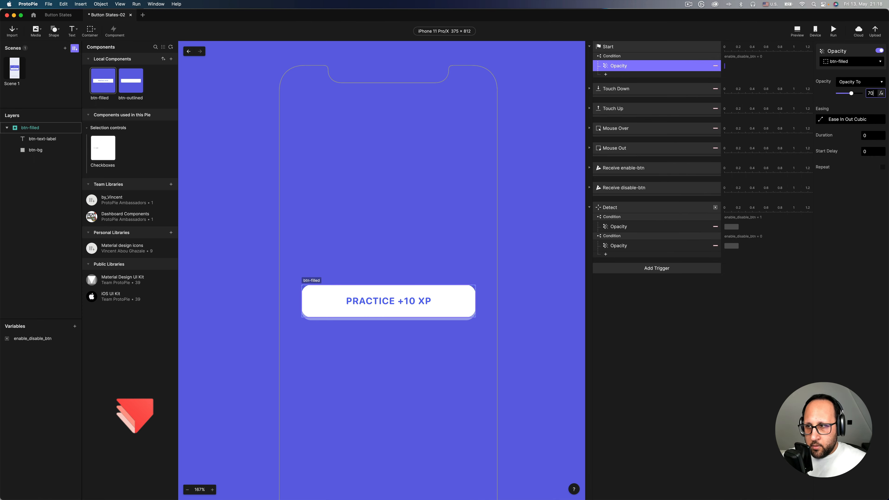
{"action": "key", "text": "Return"}
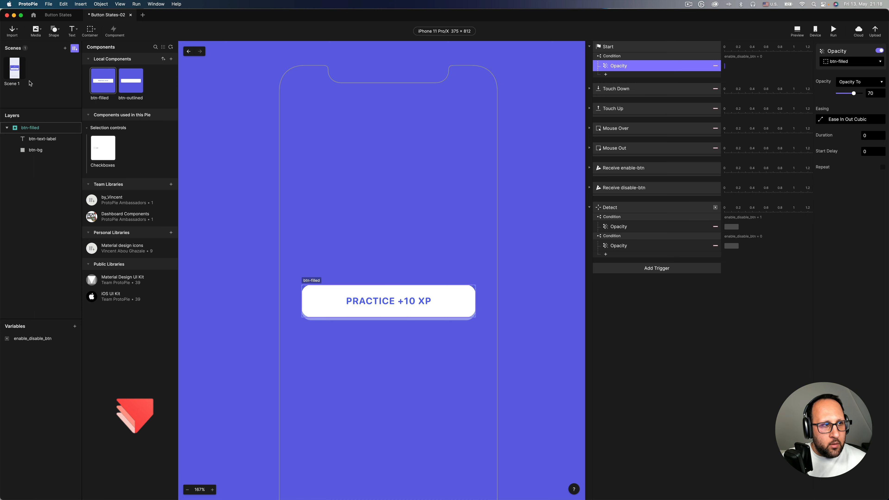
- Preview Scene 1 and enlarge the preview window
{"action": "left_click", "coordinate": [18, 72]}
{"action": "key", "text": "super+p"}
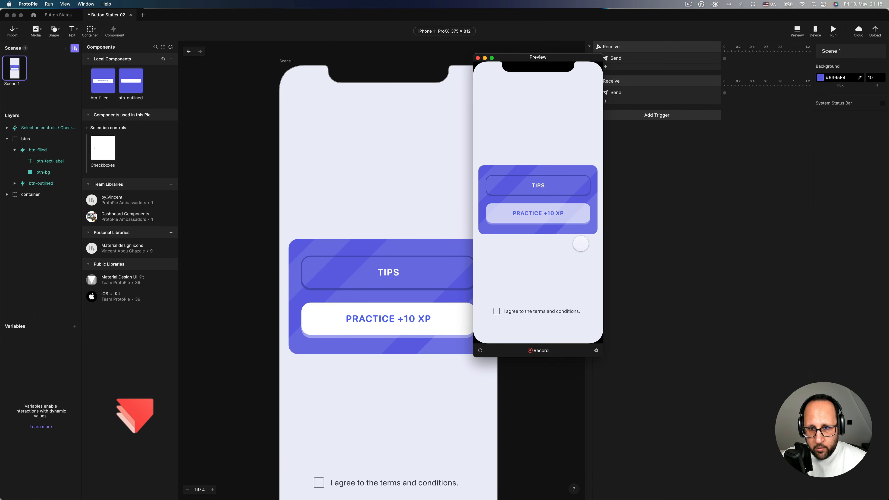
{"action": "left_click_drag", "start_coordinate": [575, 67], "coordinate": [579, 80]}
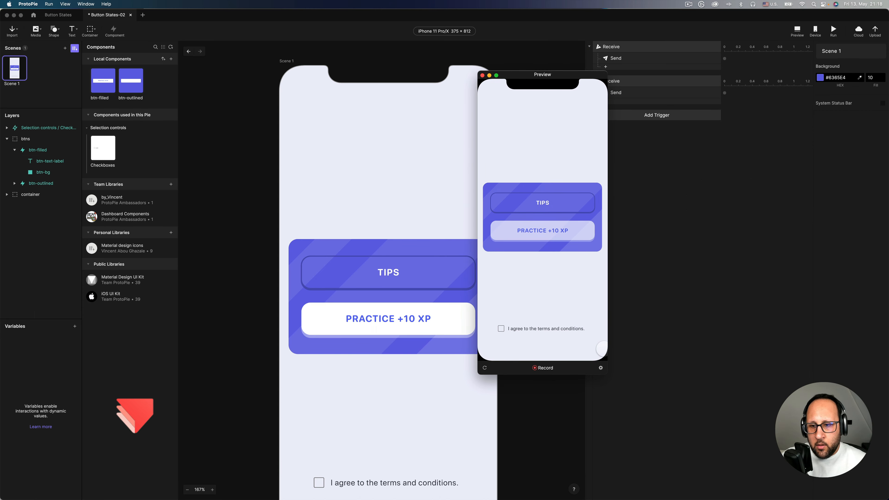
{"action": "left_click_drag", "start_coordinate": [607, 370], "coordinate": [653, 448]}
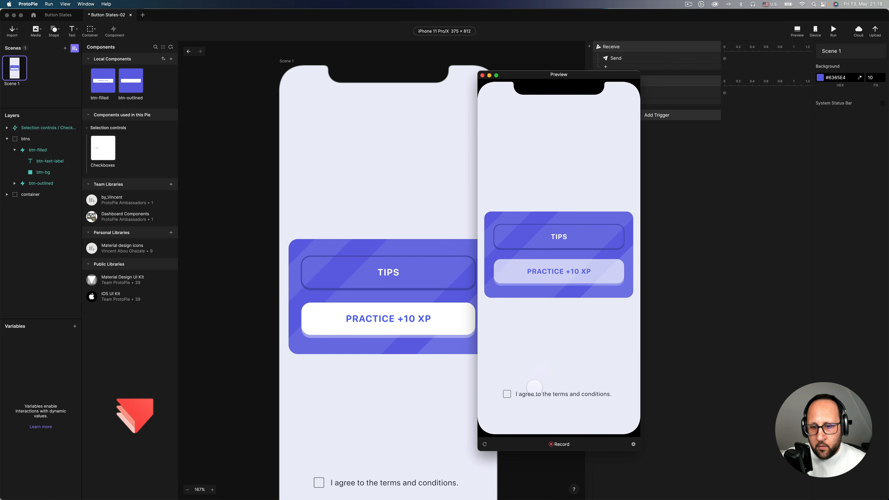
- Restart the preview, test TIPS with the terms checkbox off and PRACTICE +10 XP with it on, uncheck it, and close the preview
{"action": "left_click", "coordinate": [484, 444]}
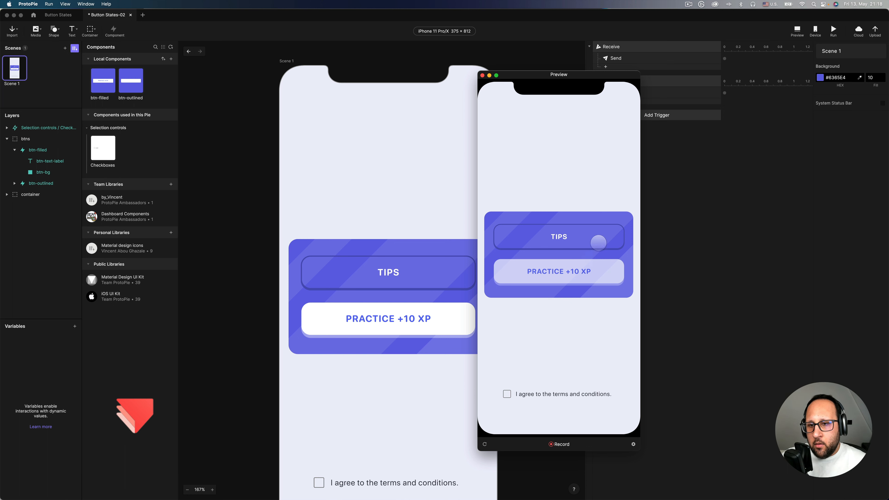
{"action": "left_click", "coordinate": [599, 235]}
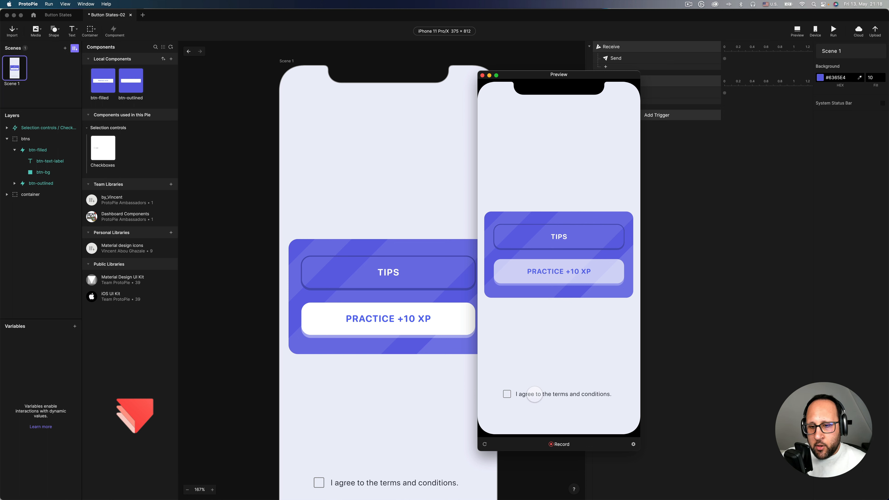
{"action": "left_click", "coordinate": [535, 394]}
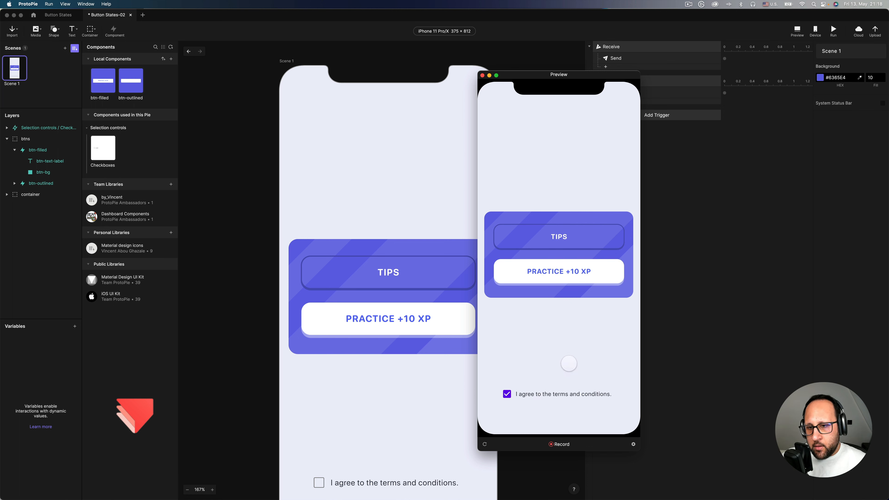
{"action": "left_click", "coordinate": [588, 282]}
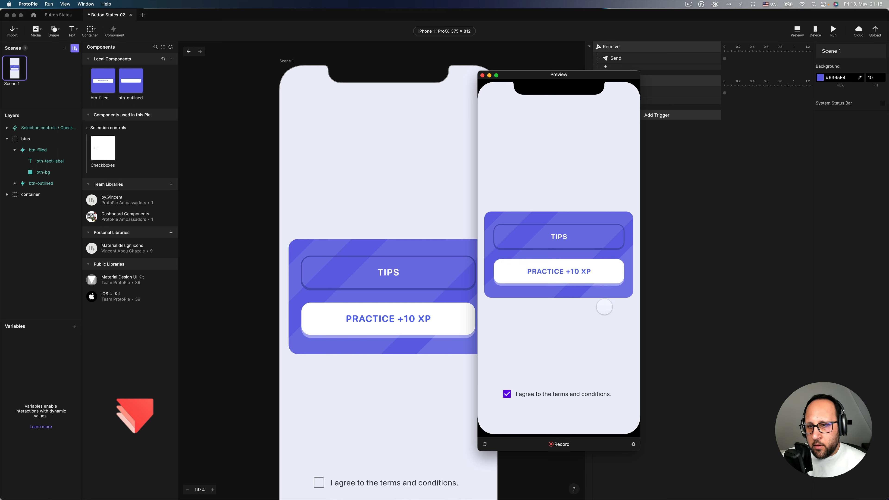
{"action": "left_click", "coordinate": [606, 270]}
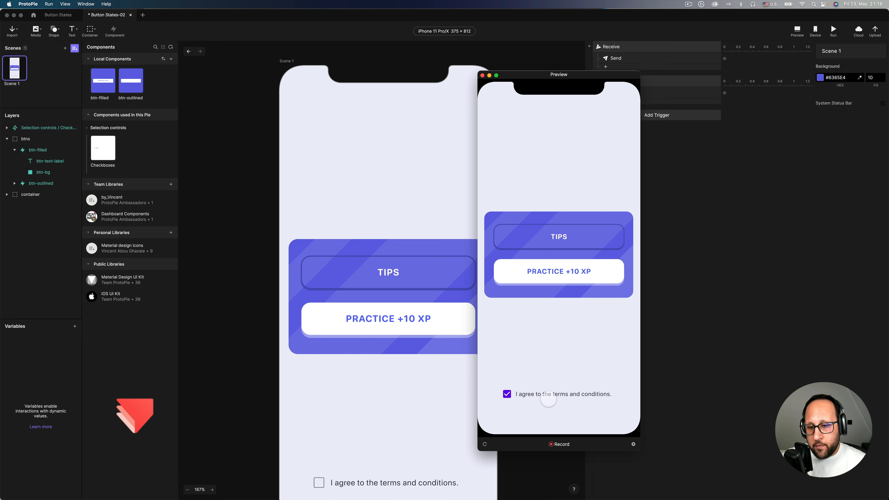
{"action": "left_click", "coordinate": [544, 398]}
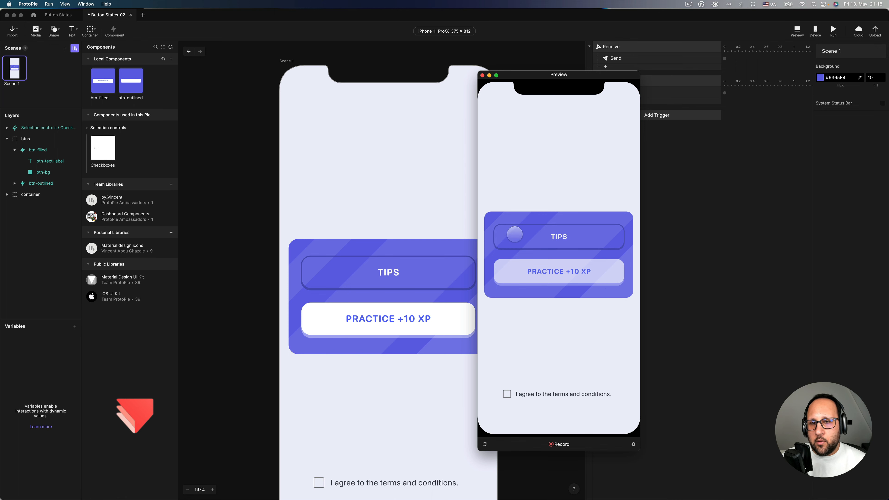
{"action": "left_click", "coordinate": [482, 75]}
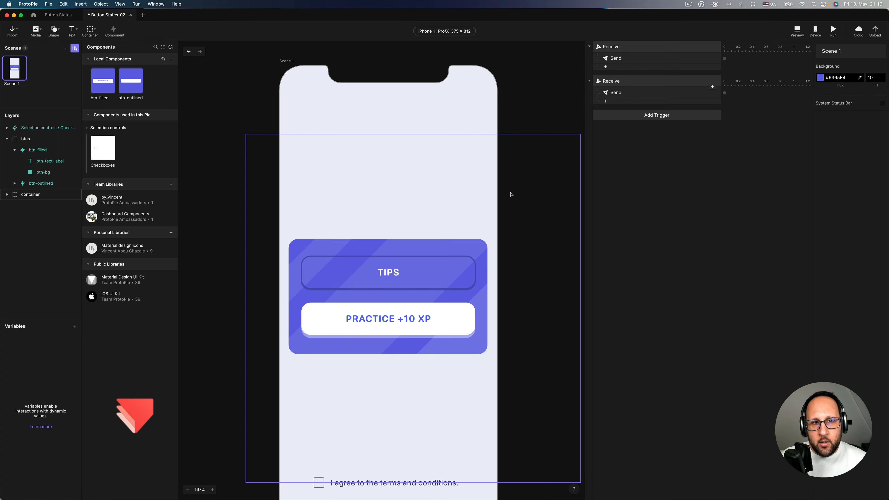
{"action": "scroll", "coordinate": [456, 105], "scroll_direction": "down", "scroll_amount": 1}
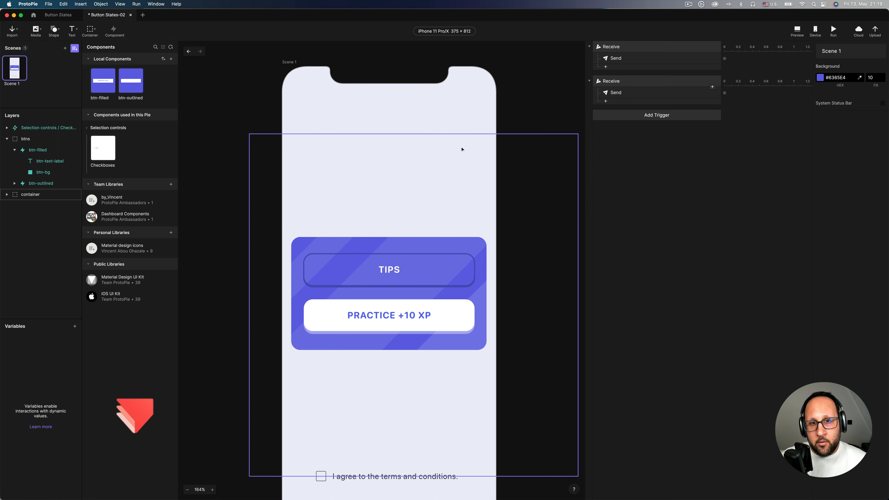